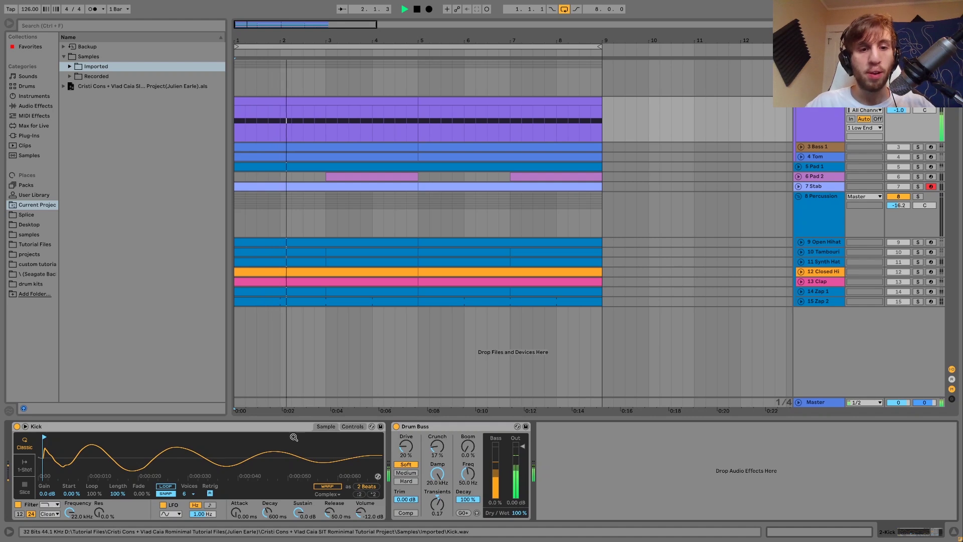
Play the Kick track's loop several times to audition its sound through Drum Buss.
key(space)
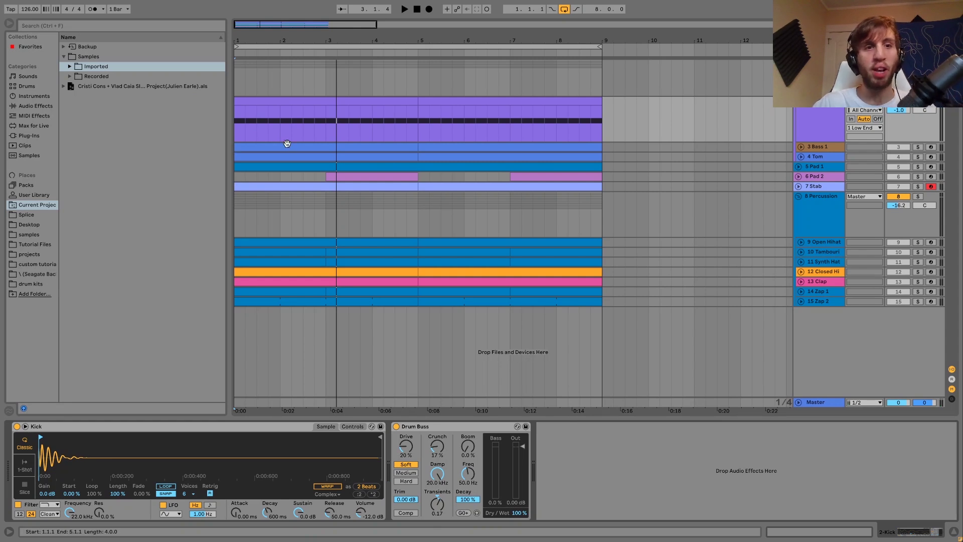
key(space)
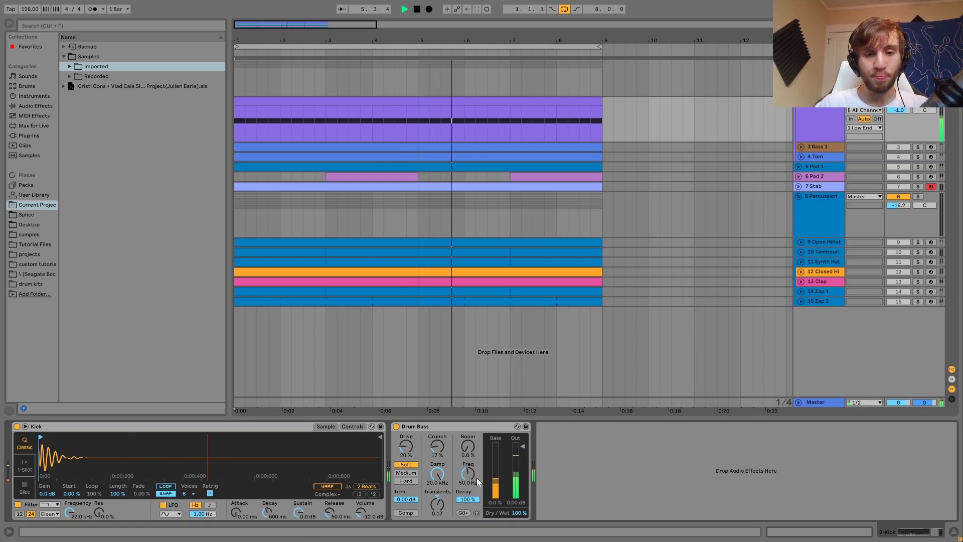
key(space)
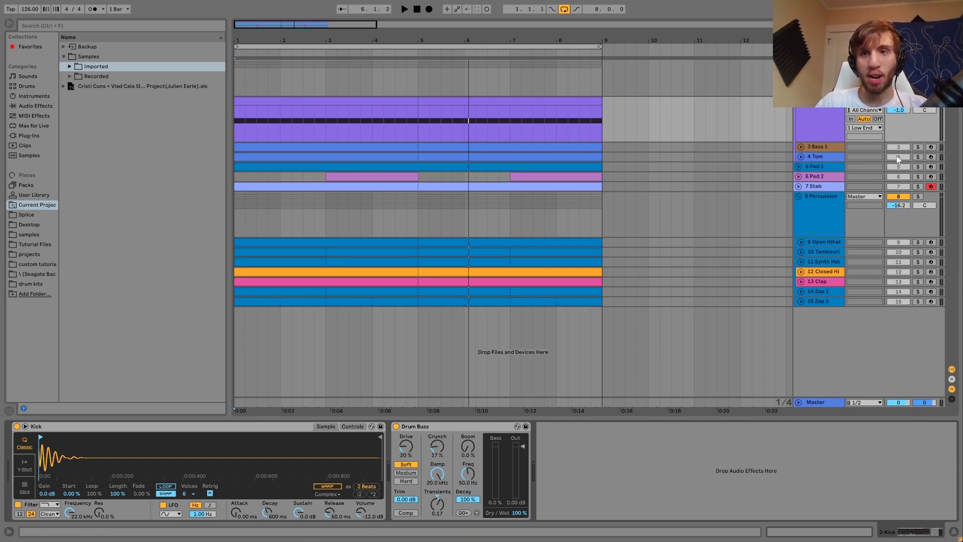
key(space)
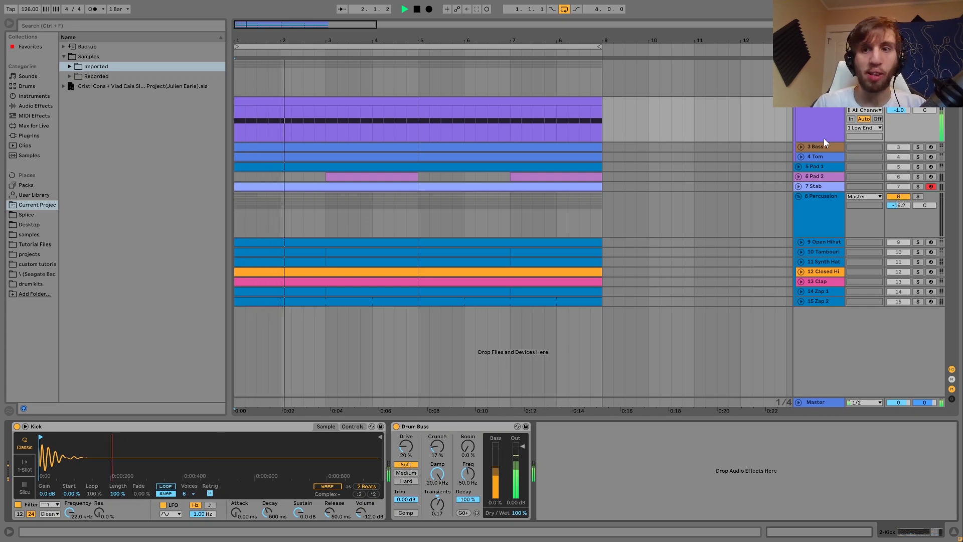
key(space)
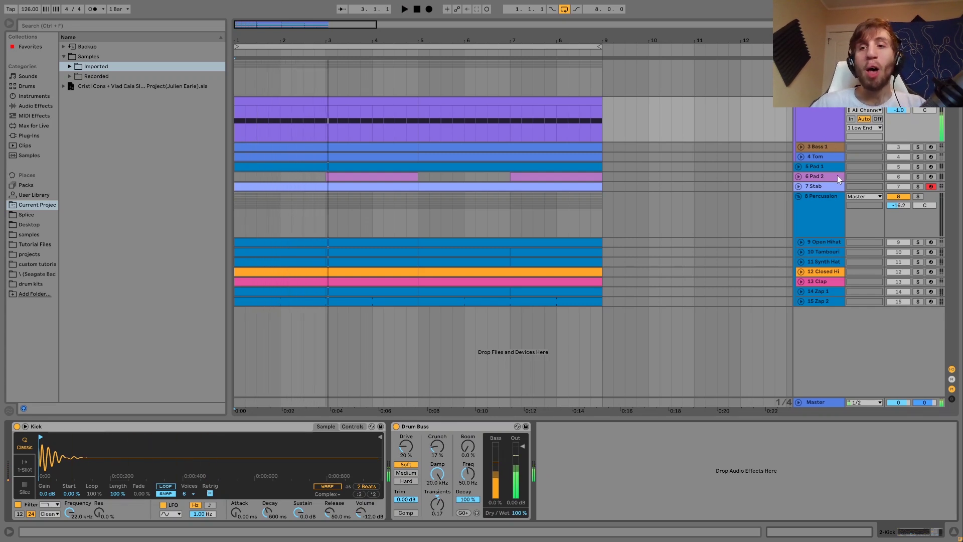
Unfold the Bass 1 and Tom tracks, solo both and play them together.
click(801, 157)
click(801, 147)
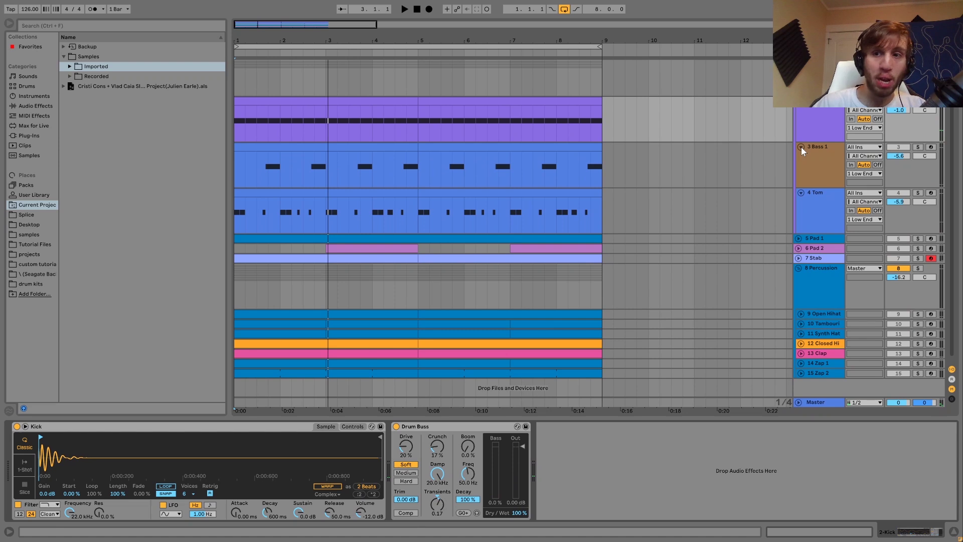
click(919, 142)
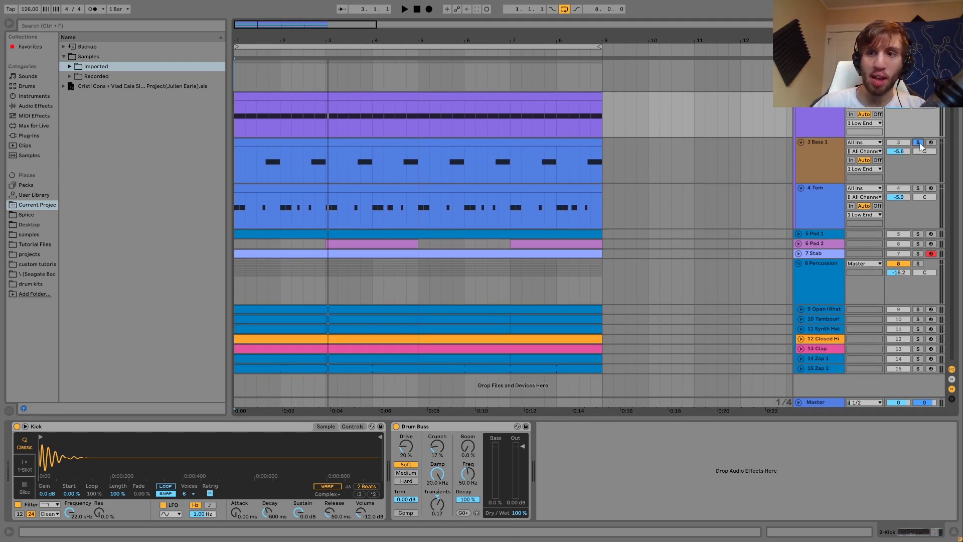
click(918, 189)
key(space)
Turn off the Bass 1 and Tom solos and view the device chains of both tracks.
click(819, 199)
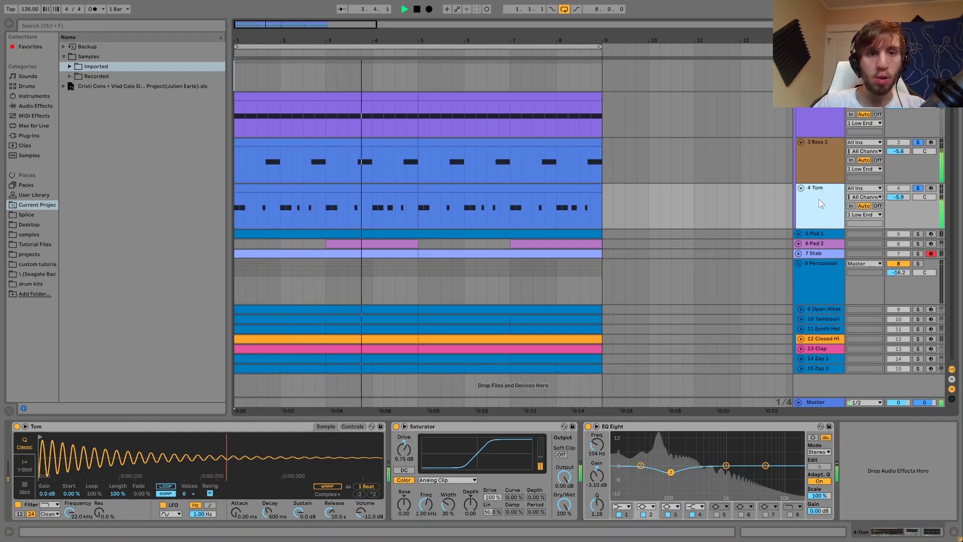
click(918, 189)
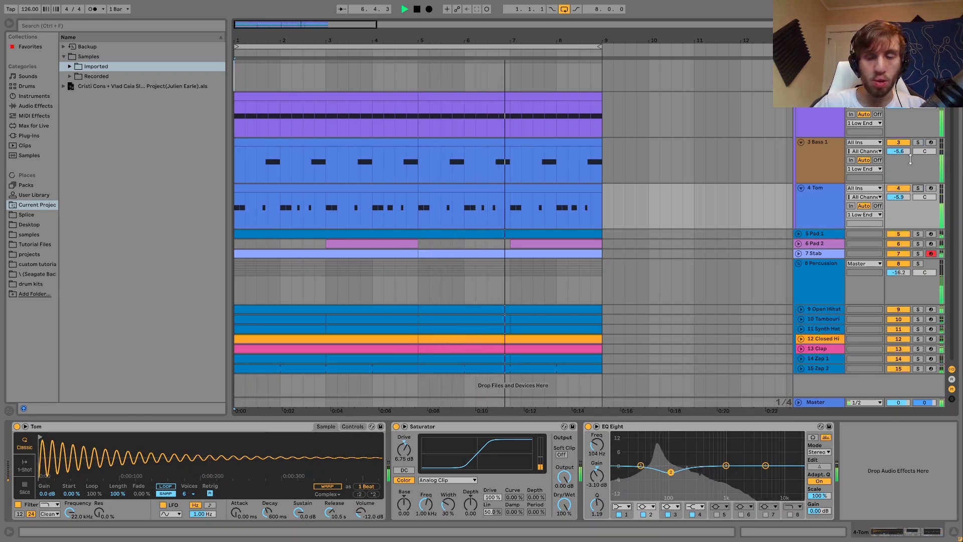
click(818, 161)
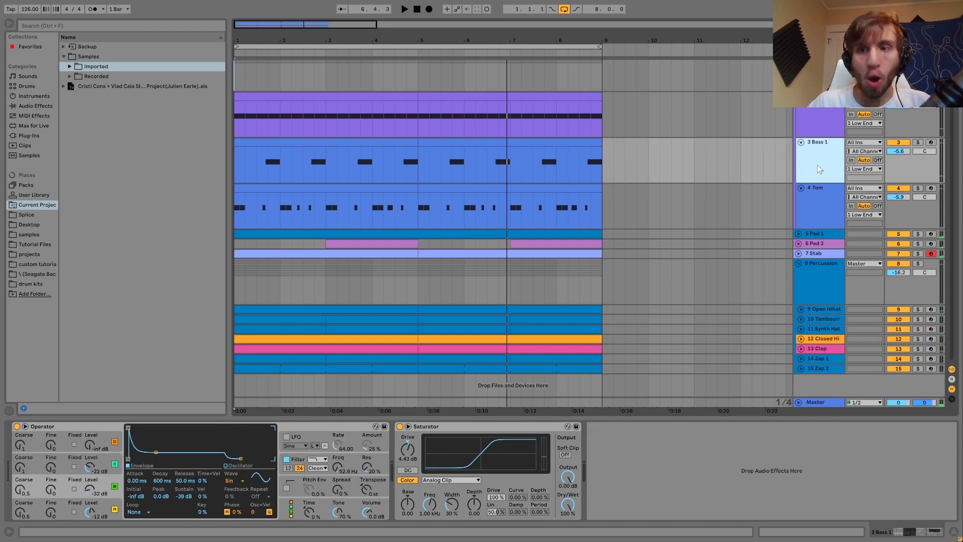
click(820, 198)
Solo the Tom track, examine the notes in the first Tom and Bass 1 MIDI clips, and play the Tom.
click(921, 188)
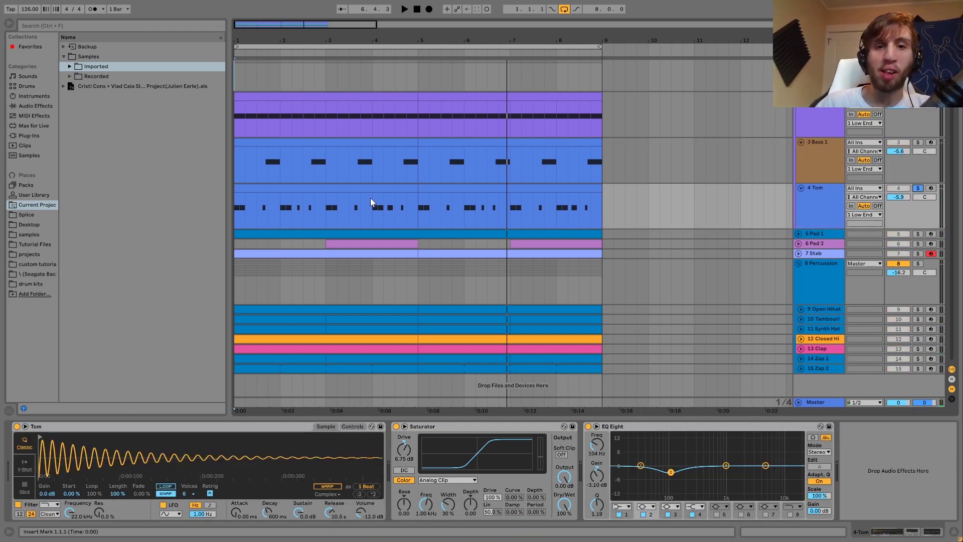
click(353, 196)
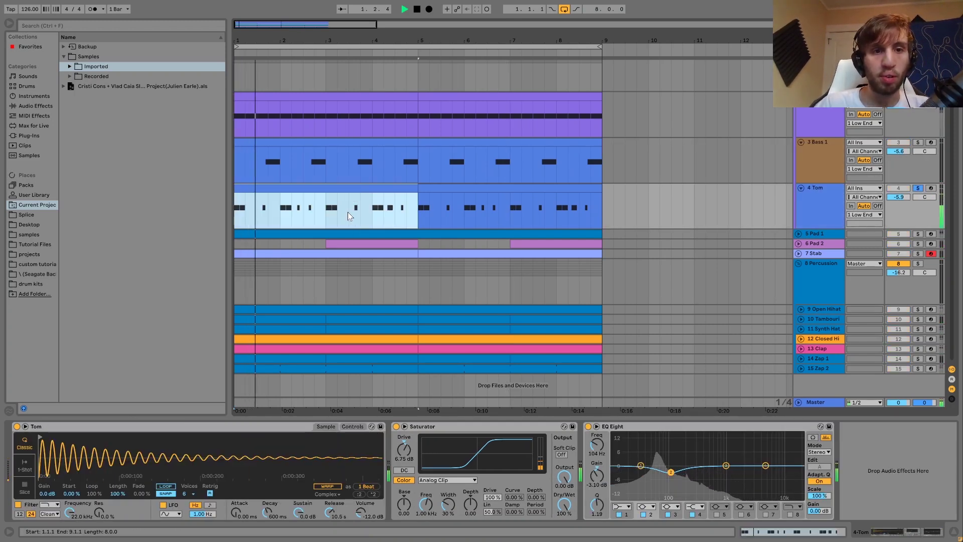
double_click(331, 195)
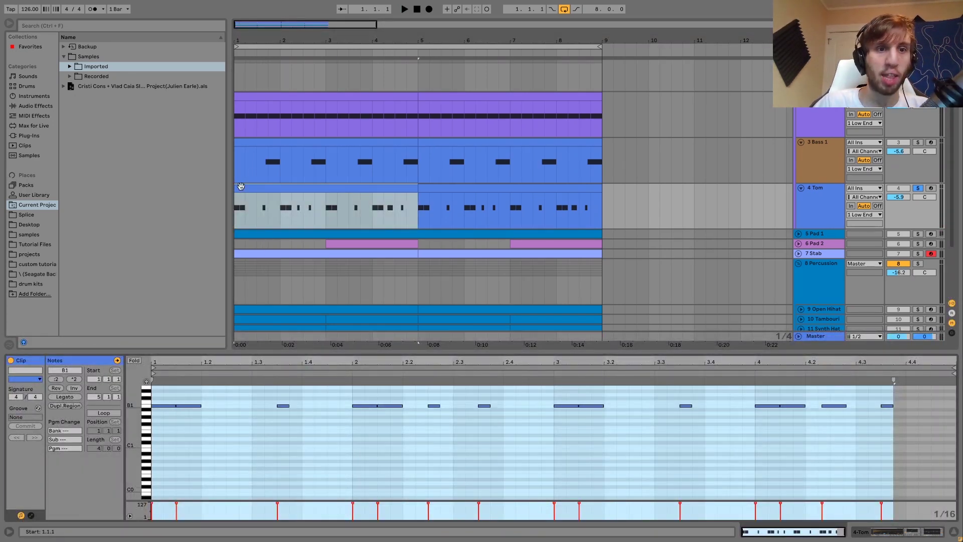
click(252, 142)
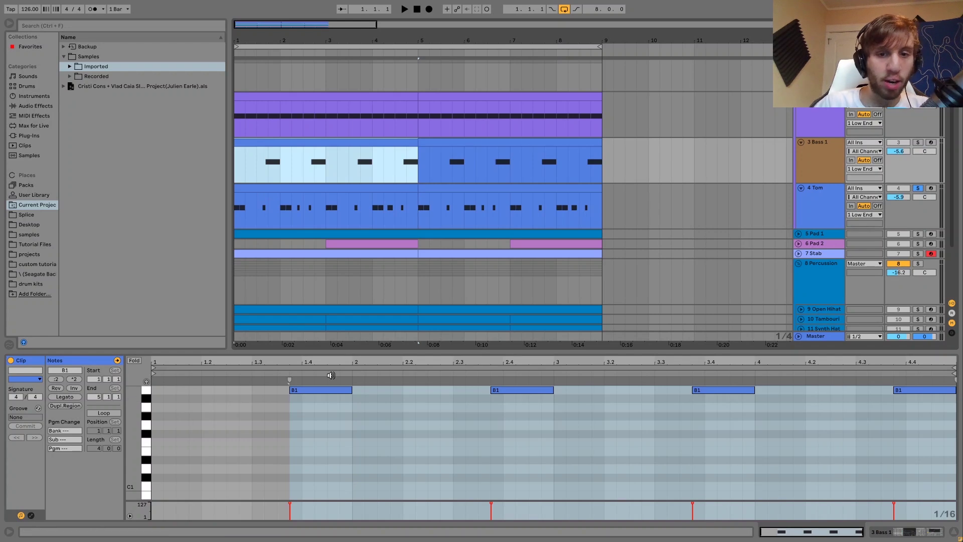
click(332, 193)
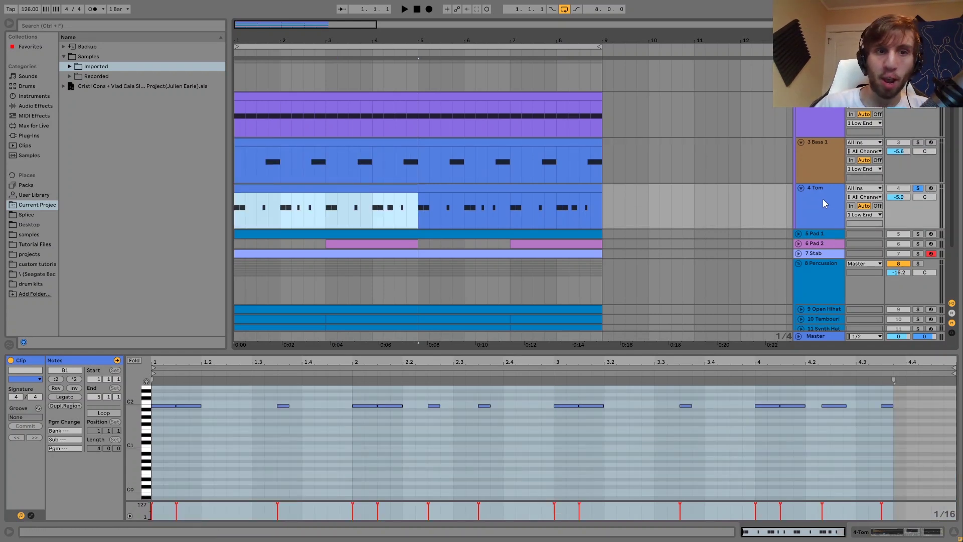
key(space)
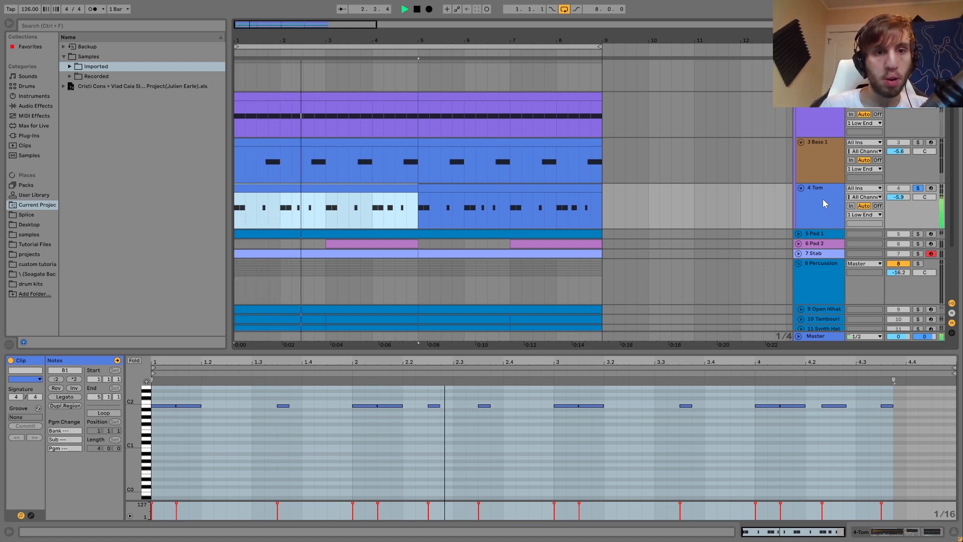
key(space)
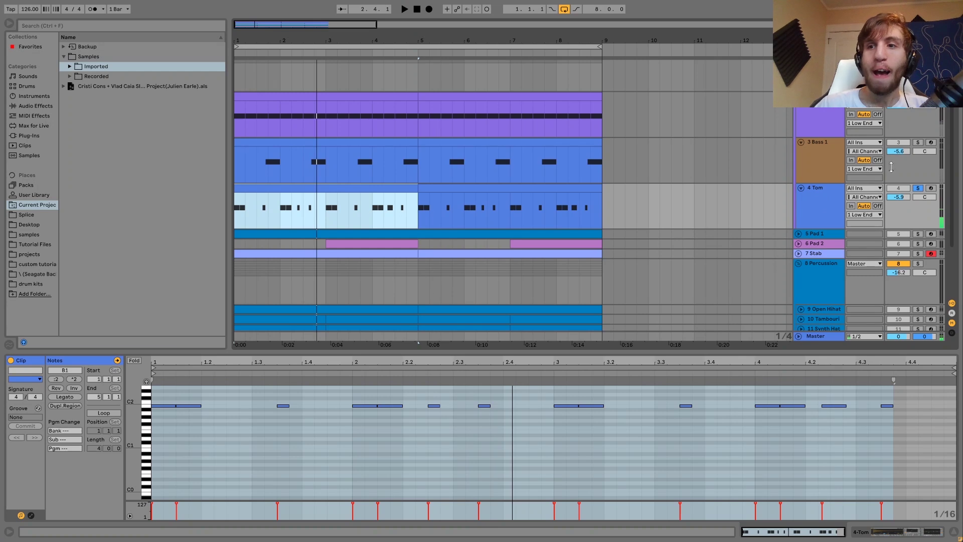
Solo Bass 1 alone, examine Operator's oscillator and filter envelope settings, and play the bass.
click(918, 142)
click(823, 160)
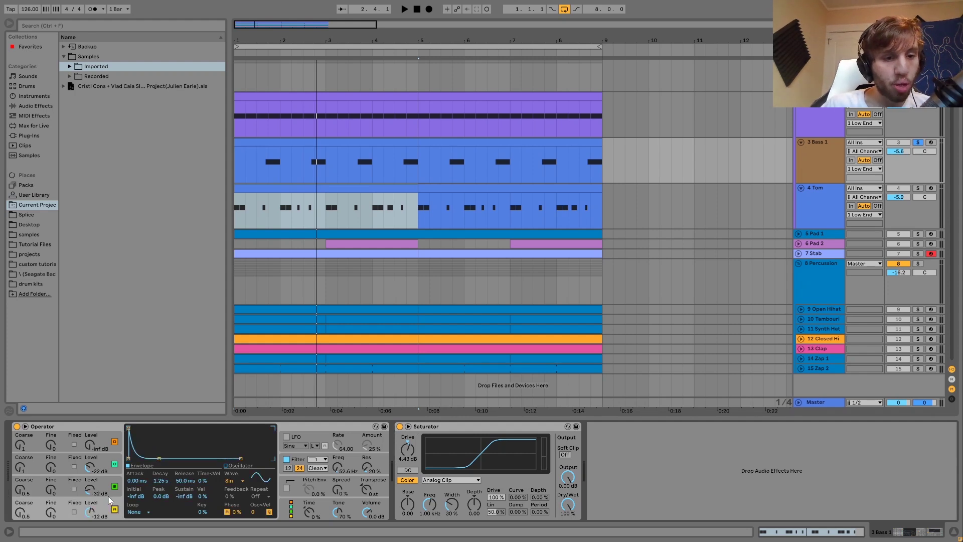
click(104, 469)
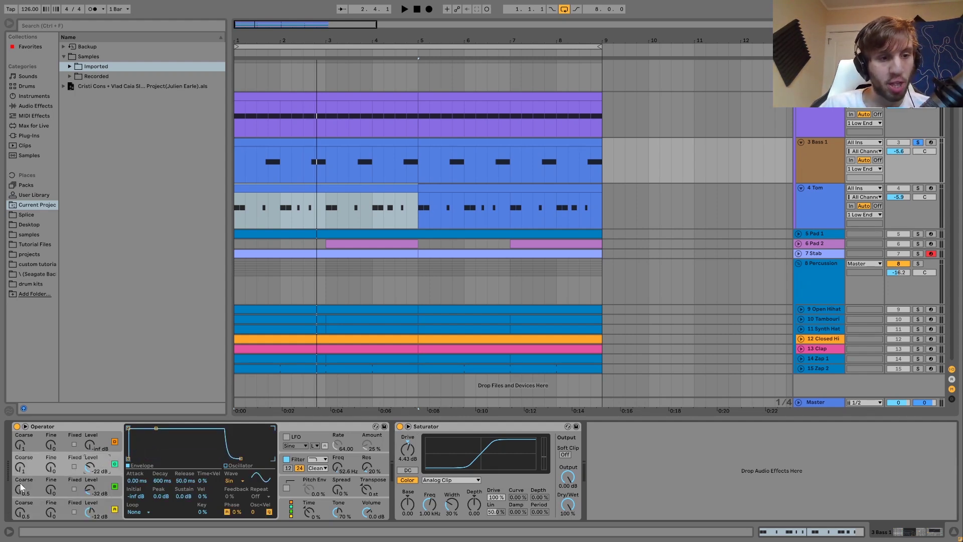
click(296, 461)
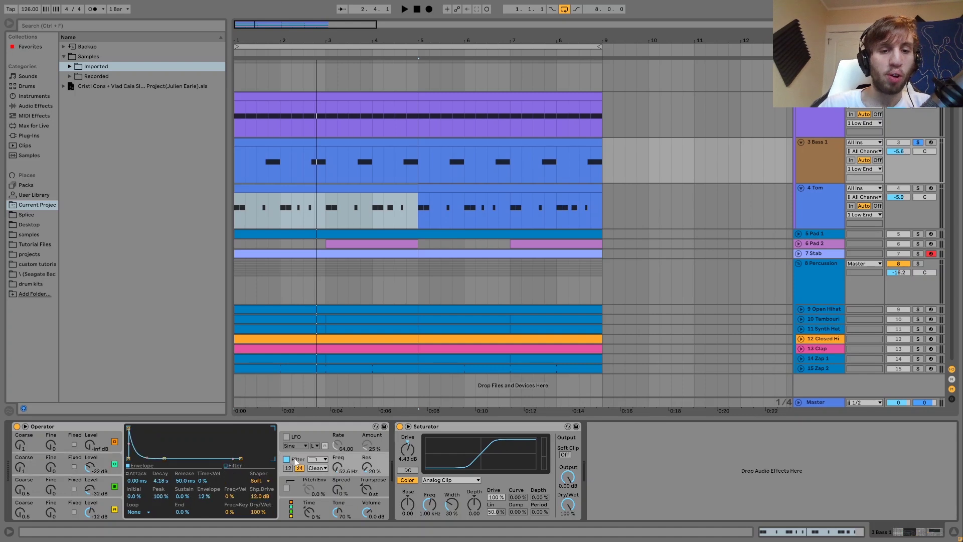
key(space)
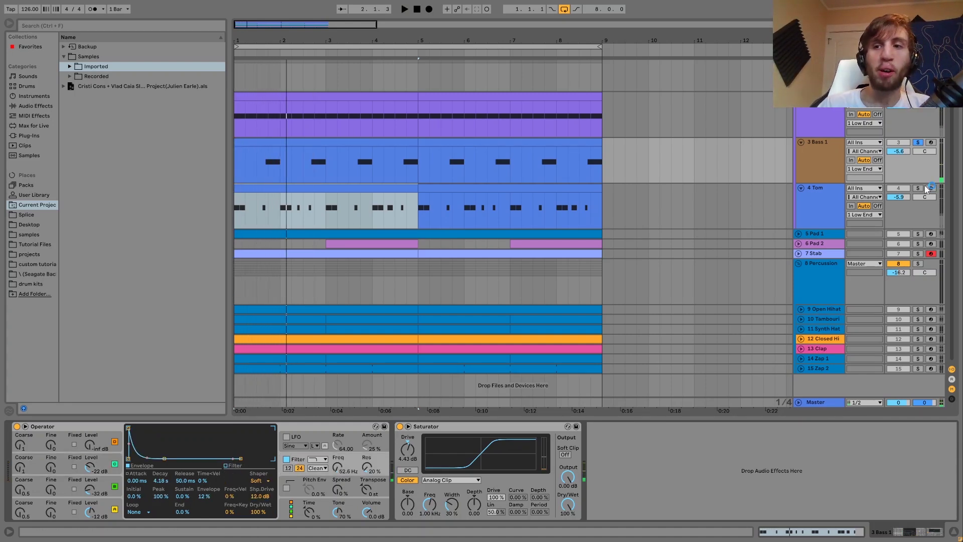
Add the Tom track to the Bass 1 solo and play the two parts together.
click(918, 189)
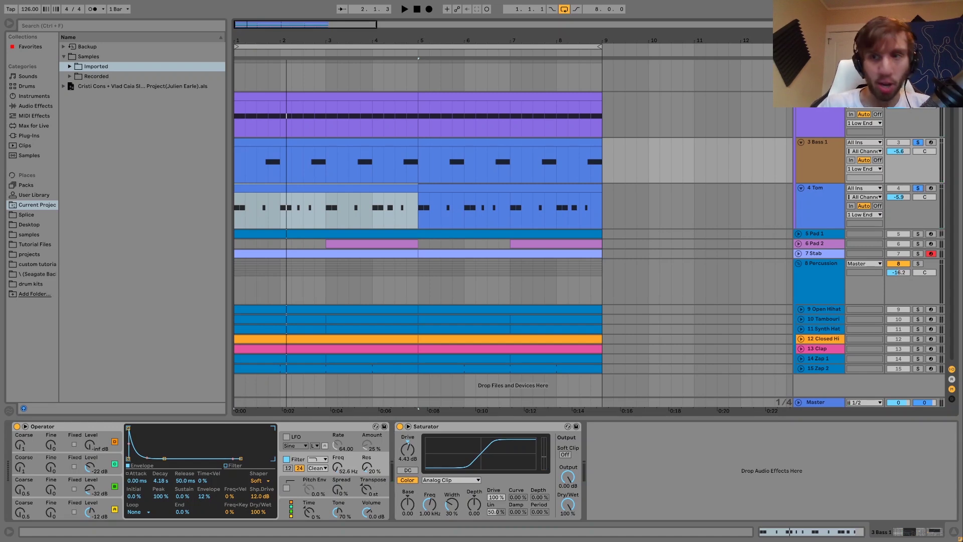
key(space)
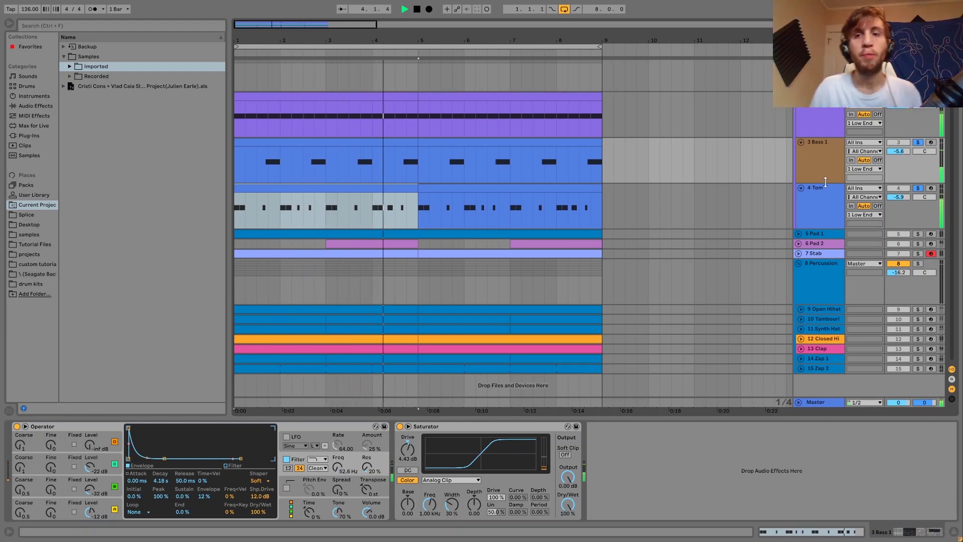
key(space)
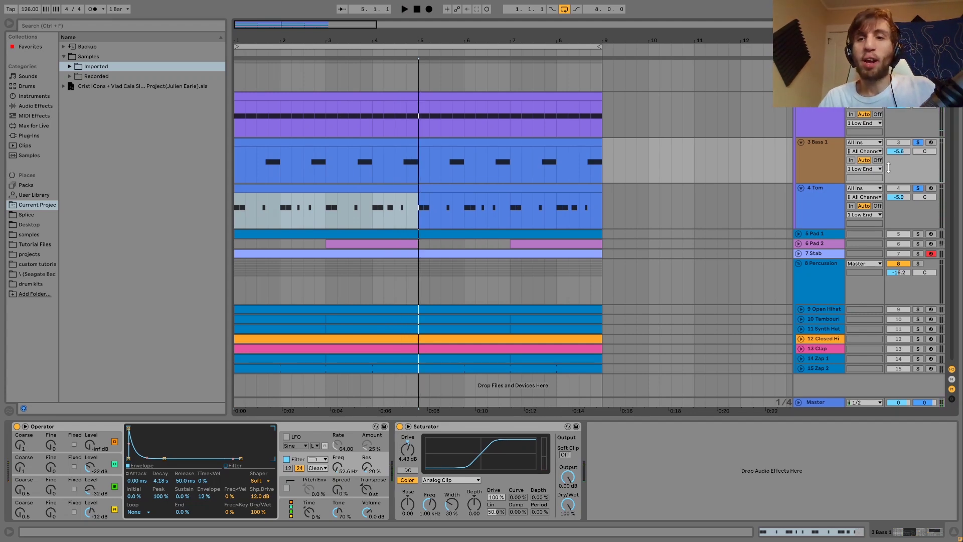
Turn off the Bass 1 and Tom solos, mute Pad 1, Pad 2 and Stab, and play the remaining tracks.
click(918, 142)
click(918, 189)
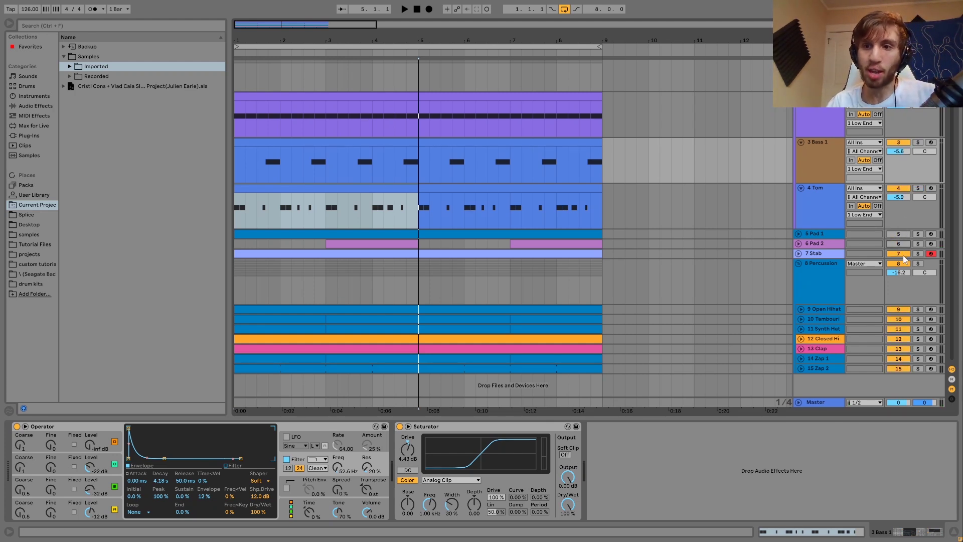
key(space)
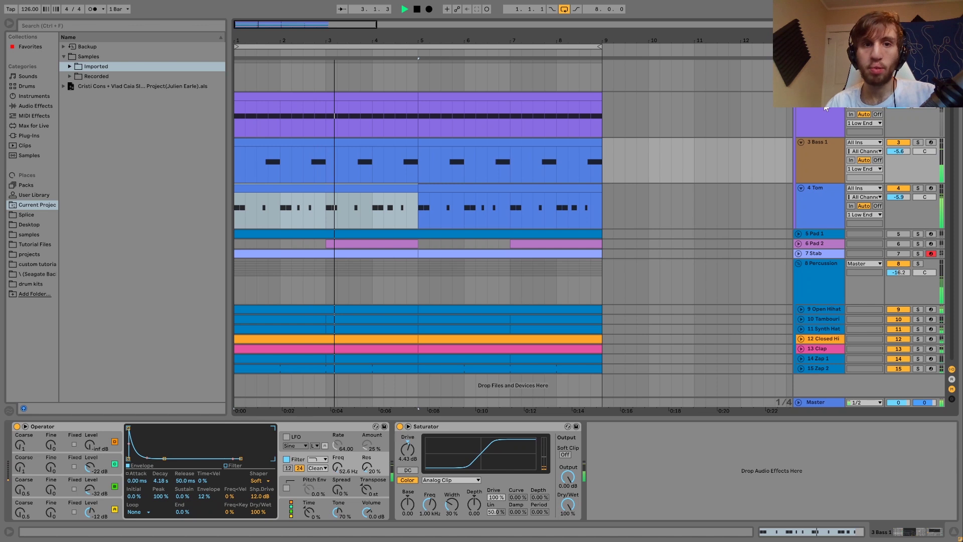
key(space)
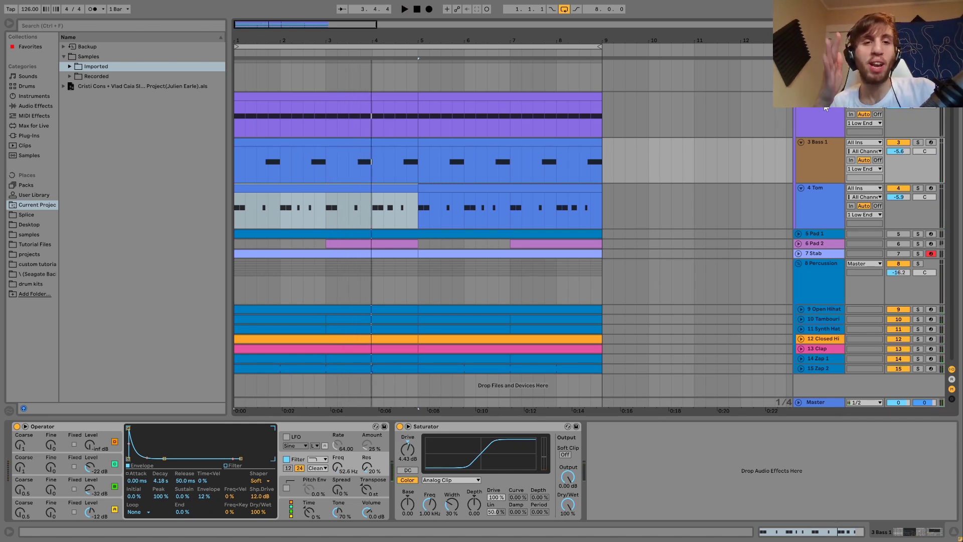
Reactivate the Stab, Pad 1 and Pad 2 tracks and play the full mix.
key(space)
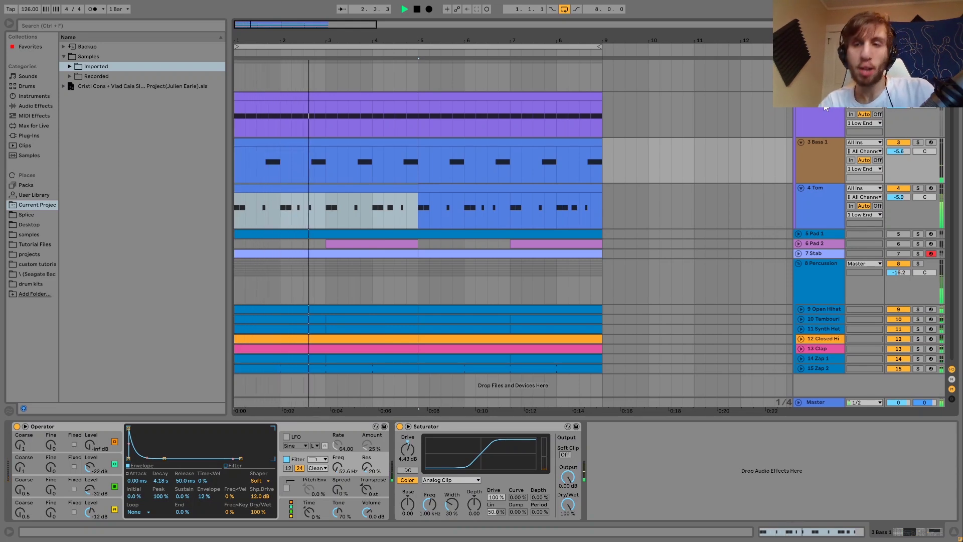
key(space)
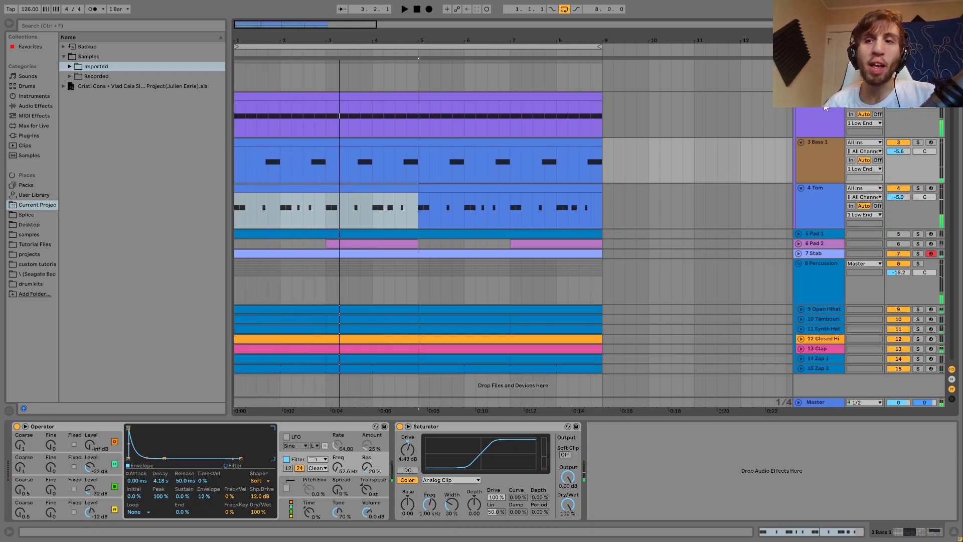
key(space)
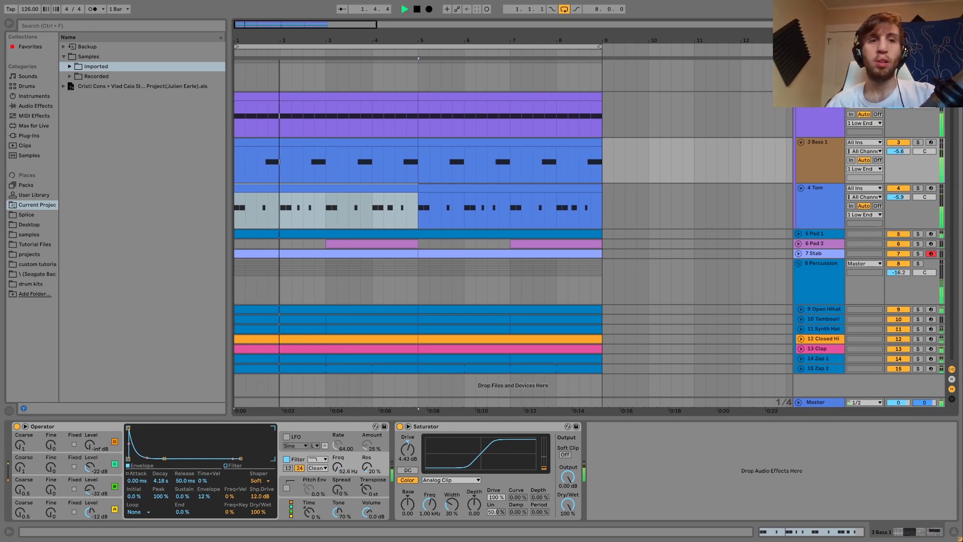
key(space)
Solo Bass 1 and Tom, raise the Q of the Tom's 104 Hz EQ Eight cut to about 2.4, and play.
click(918, 188)
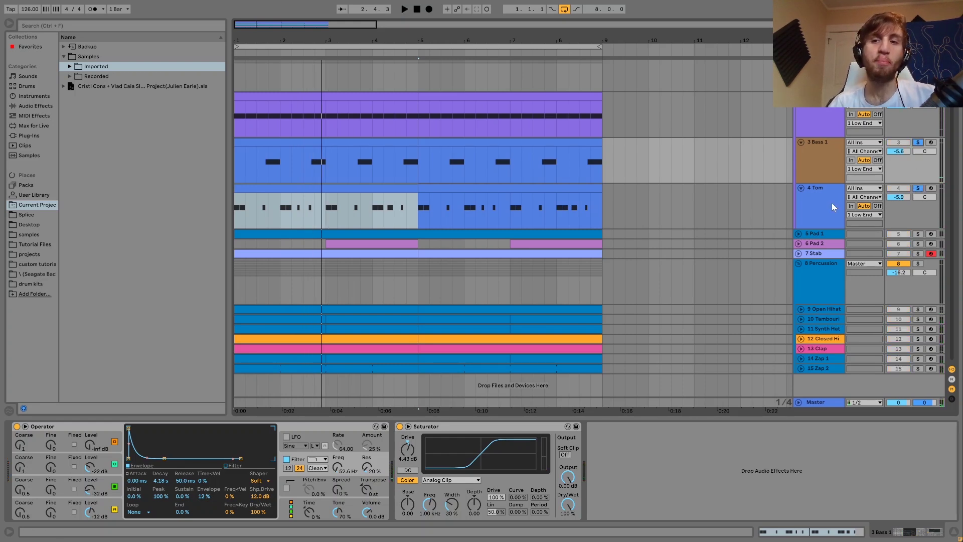
click(832, 203)
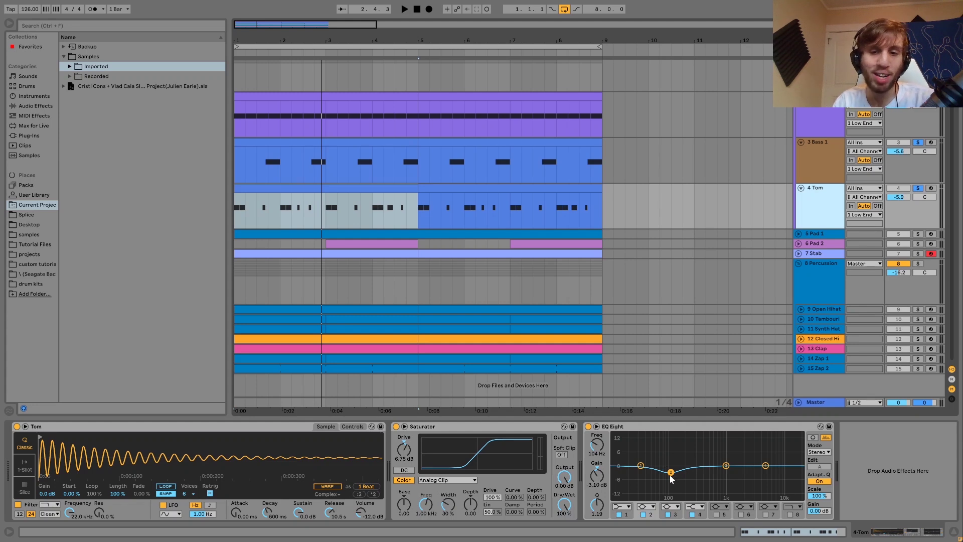
drag(597, 509, 598, 507)
key(space)
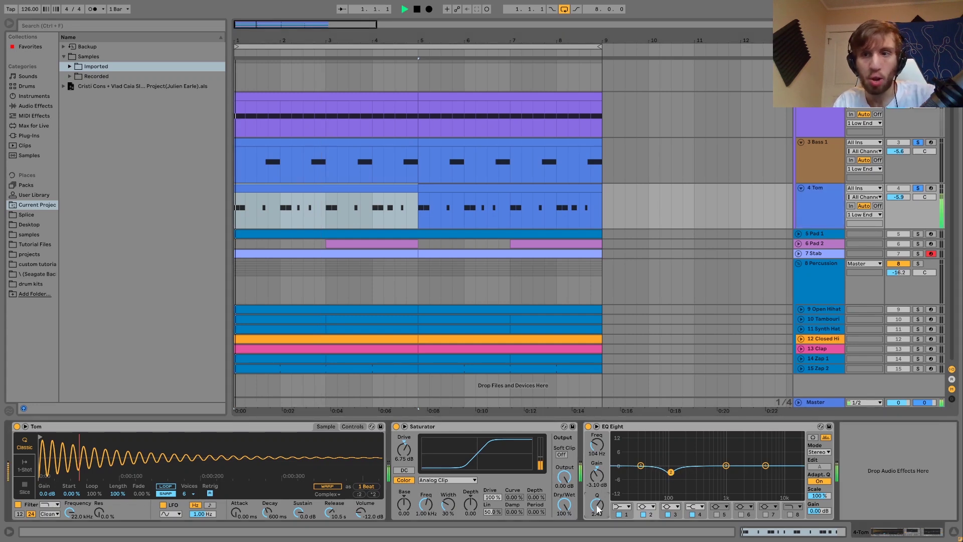
Select the Bass 1 track and solo it alone with playback stopped.
click(832, 164)
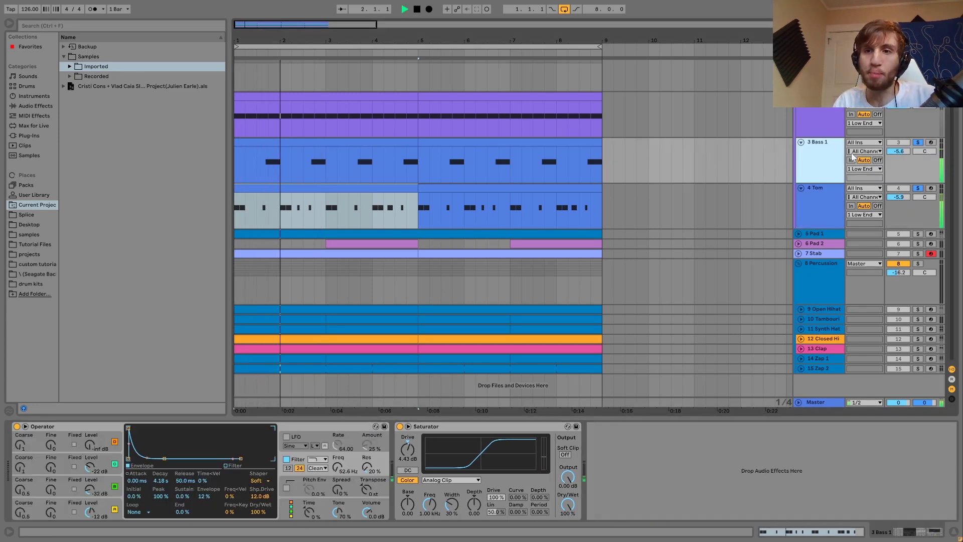
click(918, 143)
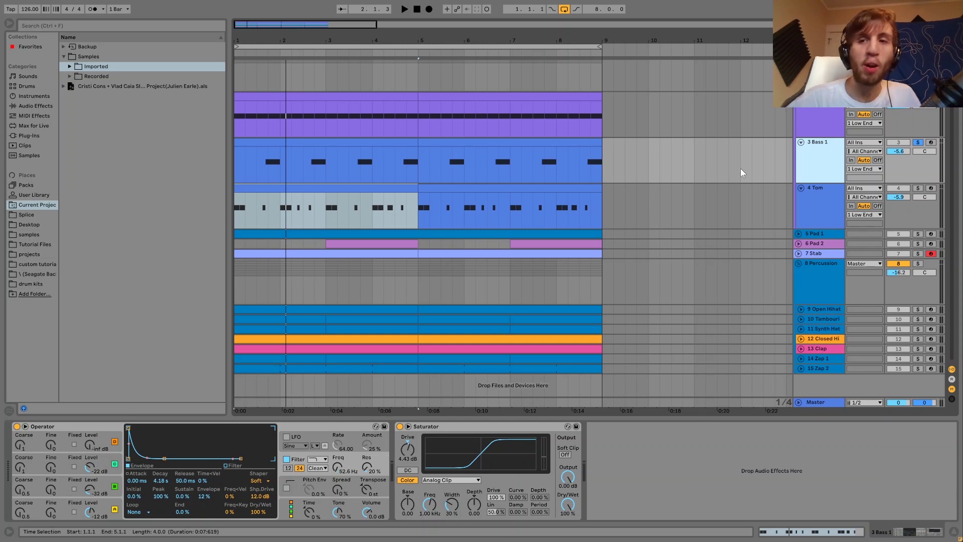
Solo the Tom alongside Bass 1, play the two together and select the Tom track.
click(921, 189)
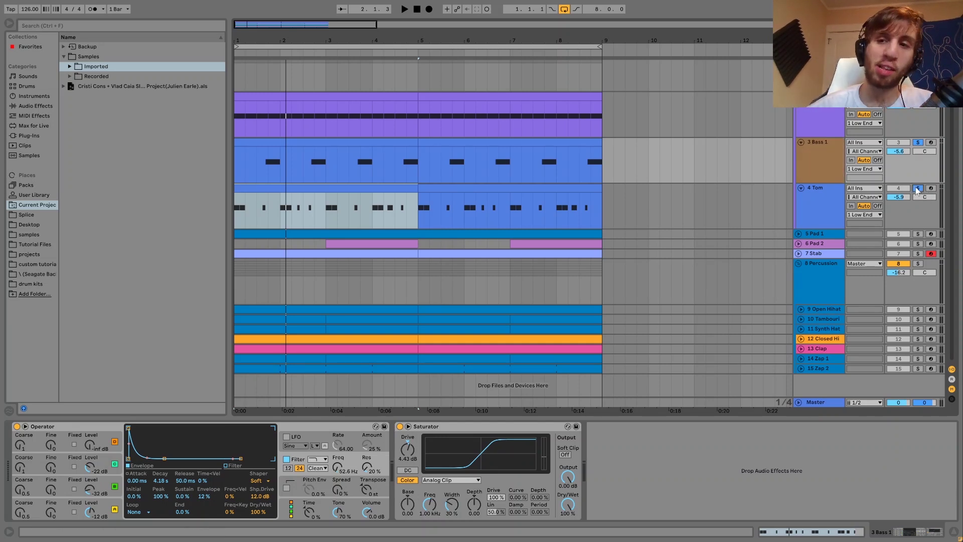
key(space)
click(818, 204)
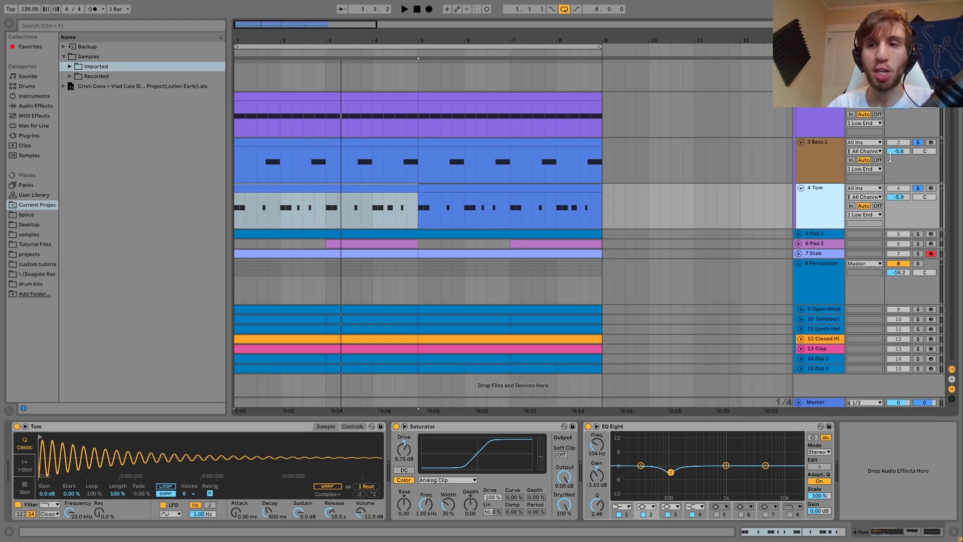
Clear the Bass 1 and Tom solos and play the mix with Bass 1 muted and reactivated for comparison.
click(918, 189)
click(899, 142)
key(space)
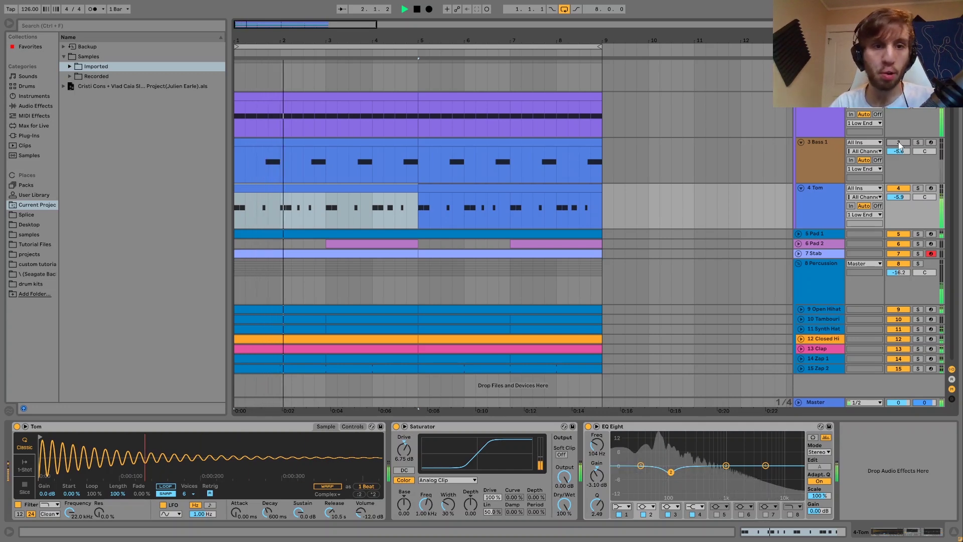
click(899, 143)
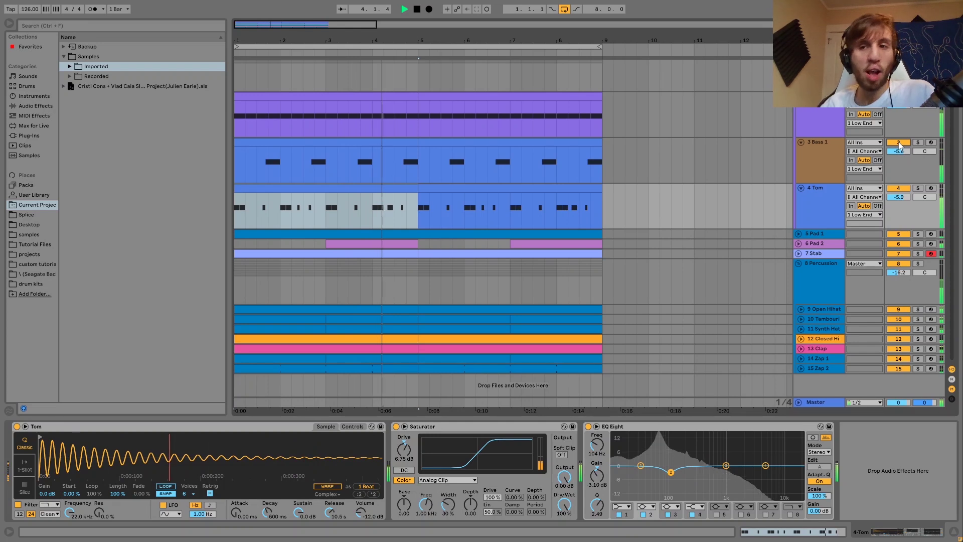
key(space)
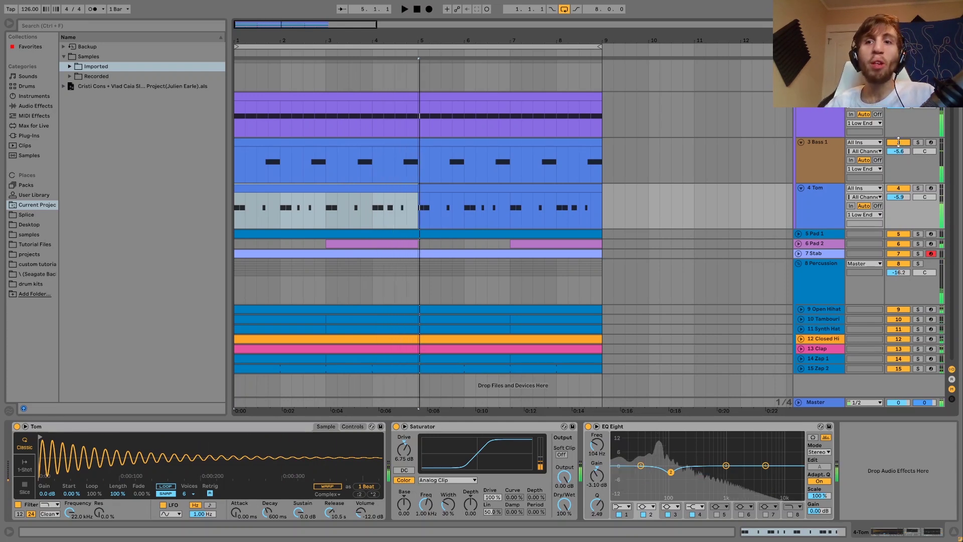
Select the Low End group and play the mix, comparing the sound with its Saturator bypassed and re-enabled.
scroll(878, 135, up, 1)
click(863, 137)
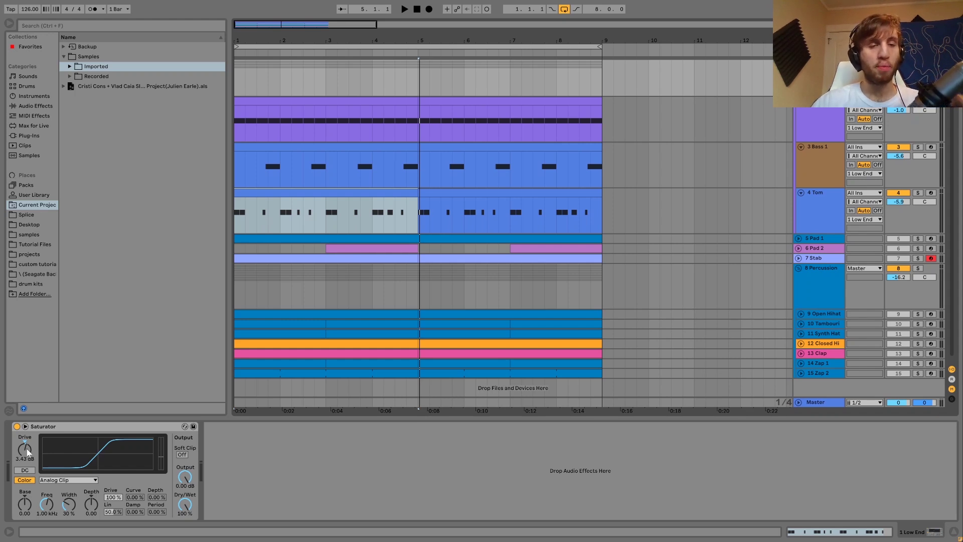
key(space)
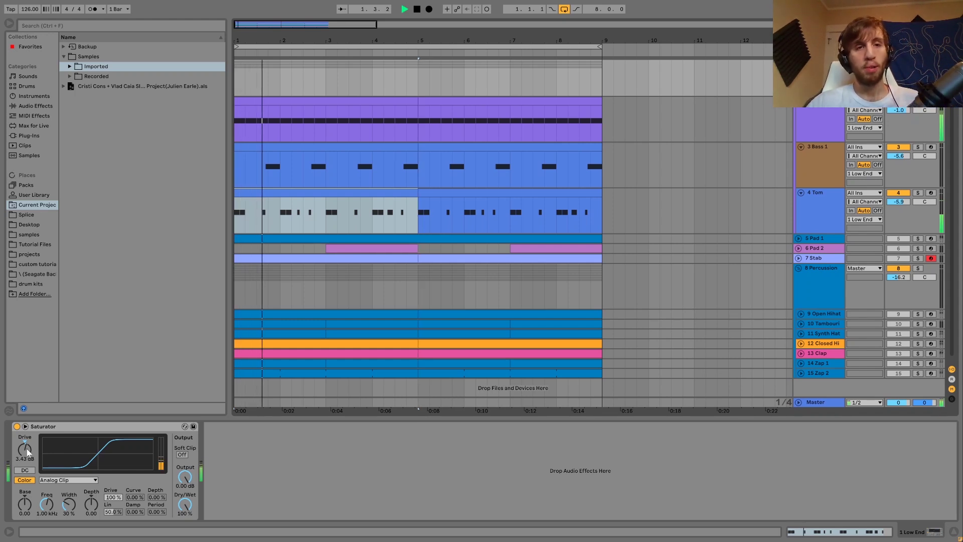
key(space)
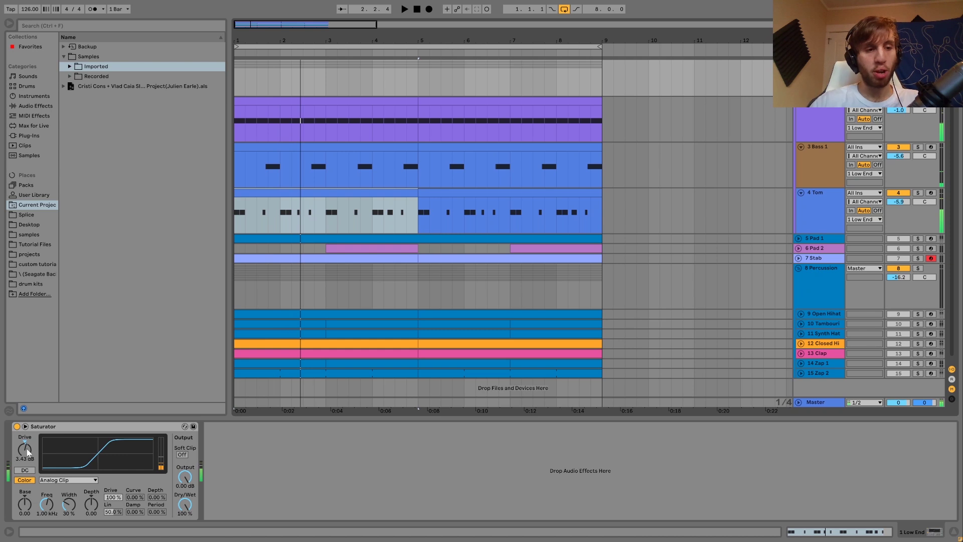
click(17, 427)
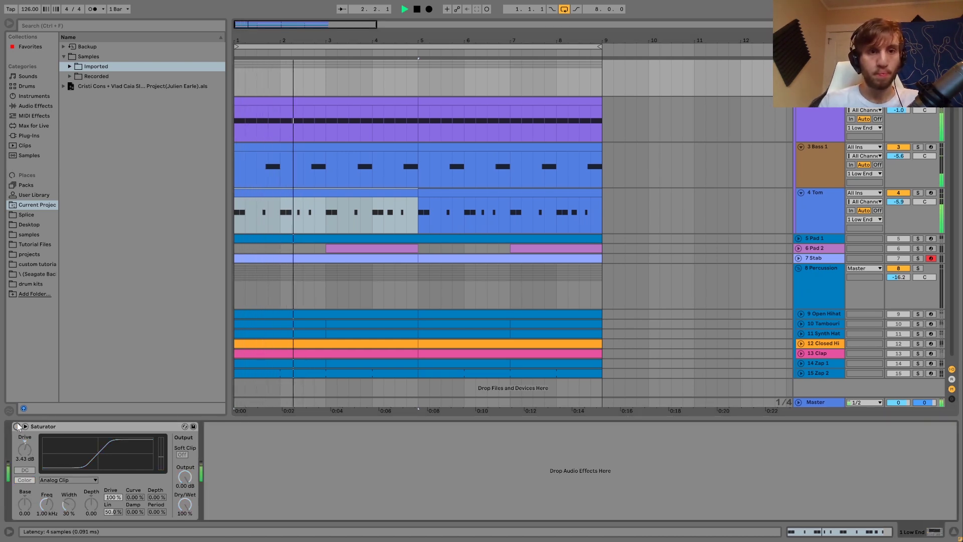
click(17, 427)
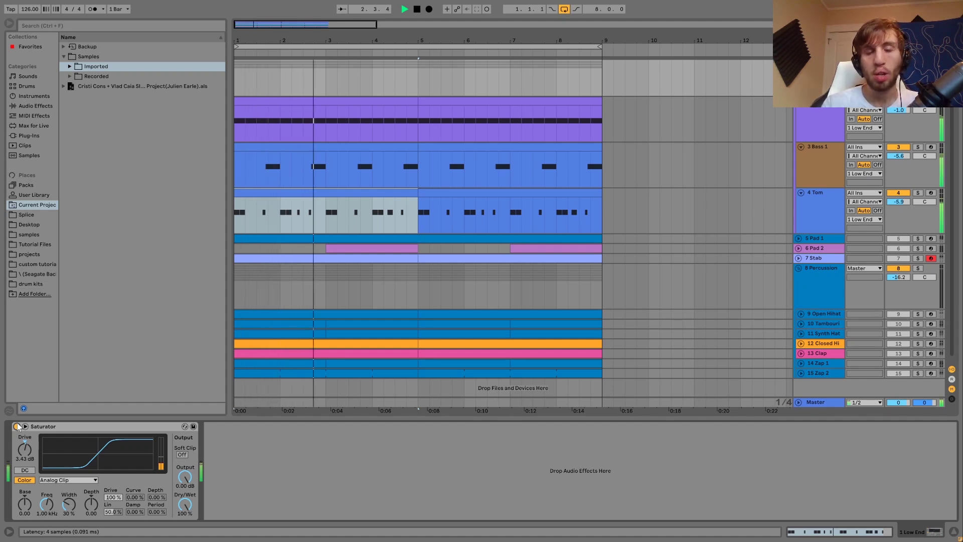
key(space)
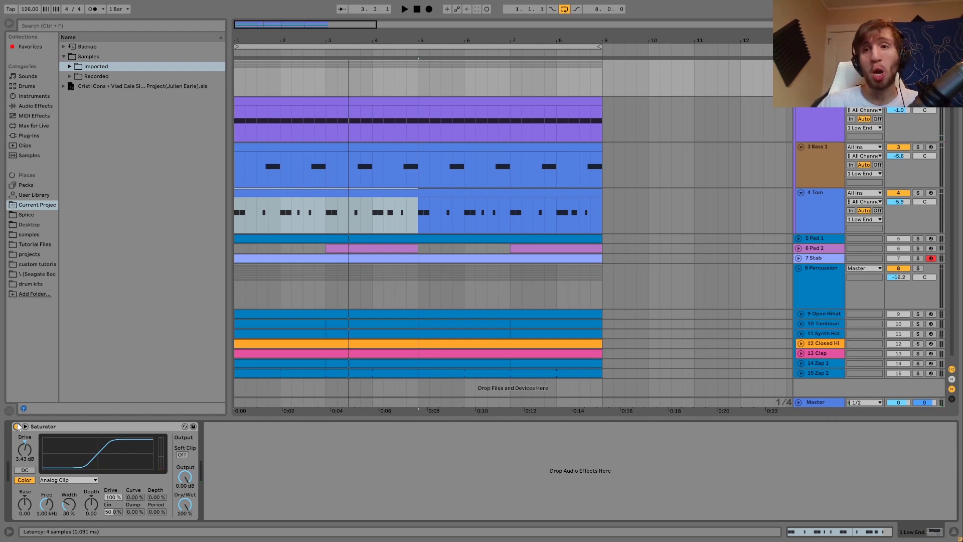
Solo and unfold the Pad 1 track, select its clip and play it.
click(918, 238)
click(799, 239)
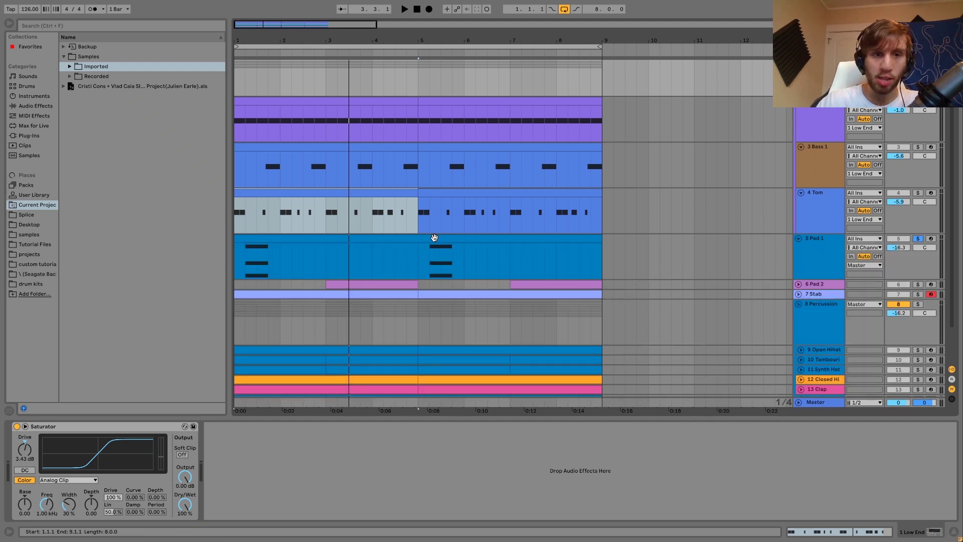
click(381, 238)
key(space)
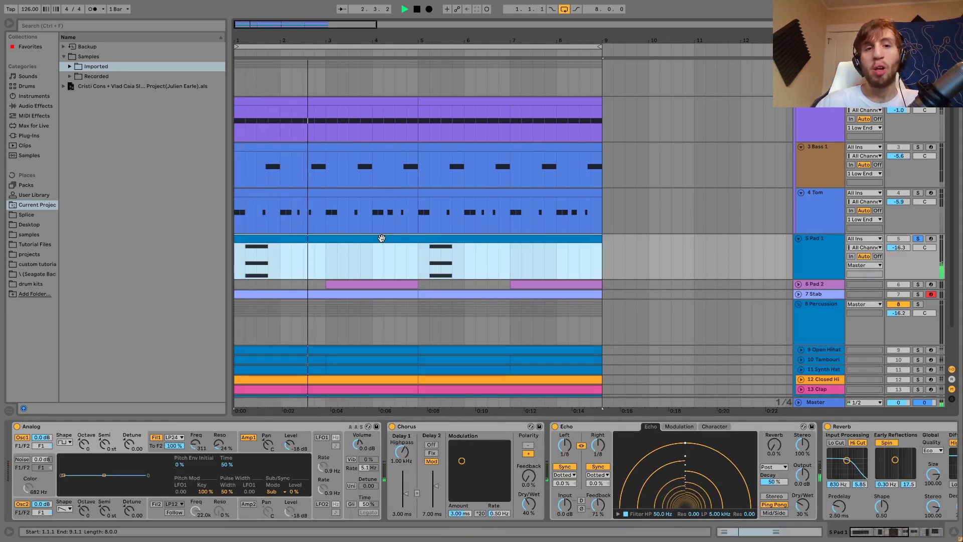
Inspect the chord notes in the Pad 1 clip and its Analog synth's filter settings, and play the pad alone.
double_click(395, 277)
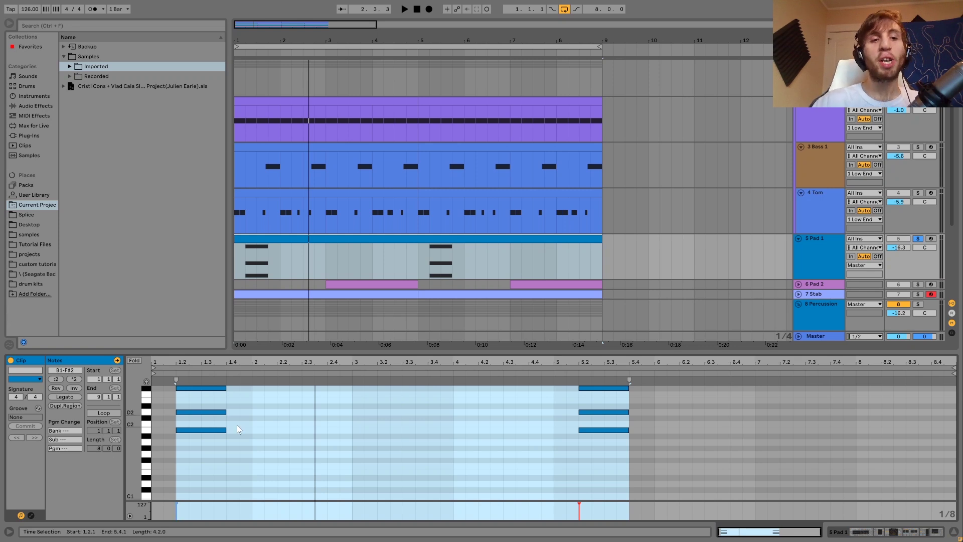
click(825, 261)
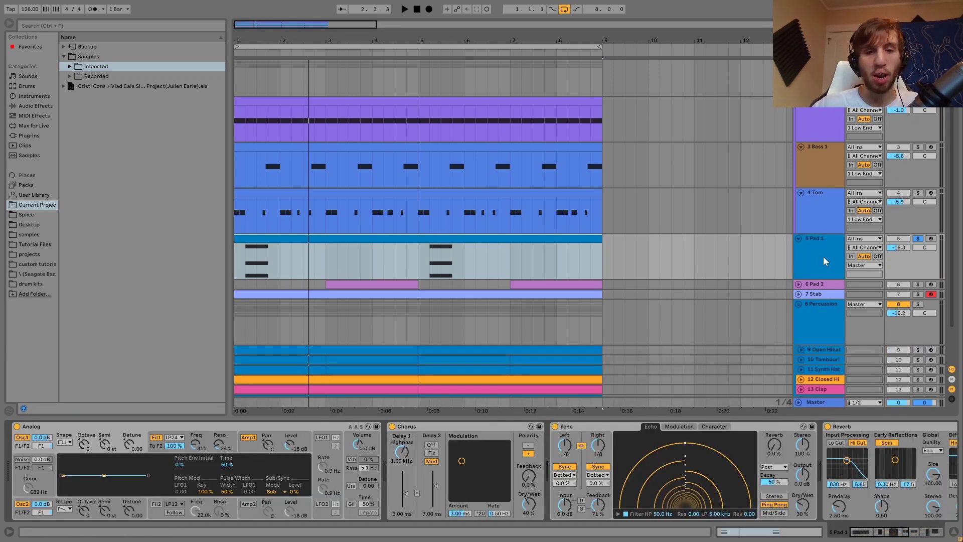
click(203, 434)
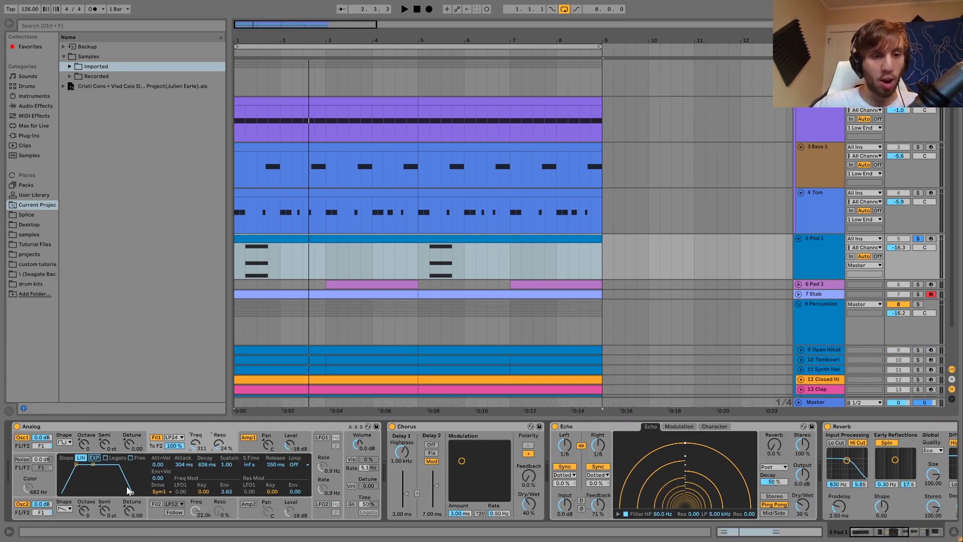
click(252, 447)
click(201, 437)
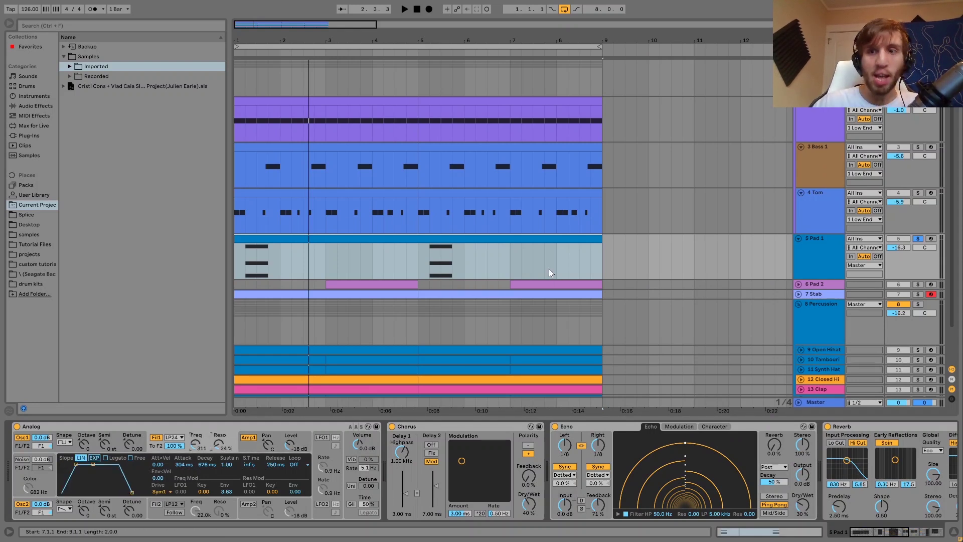
key(space)
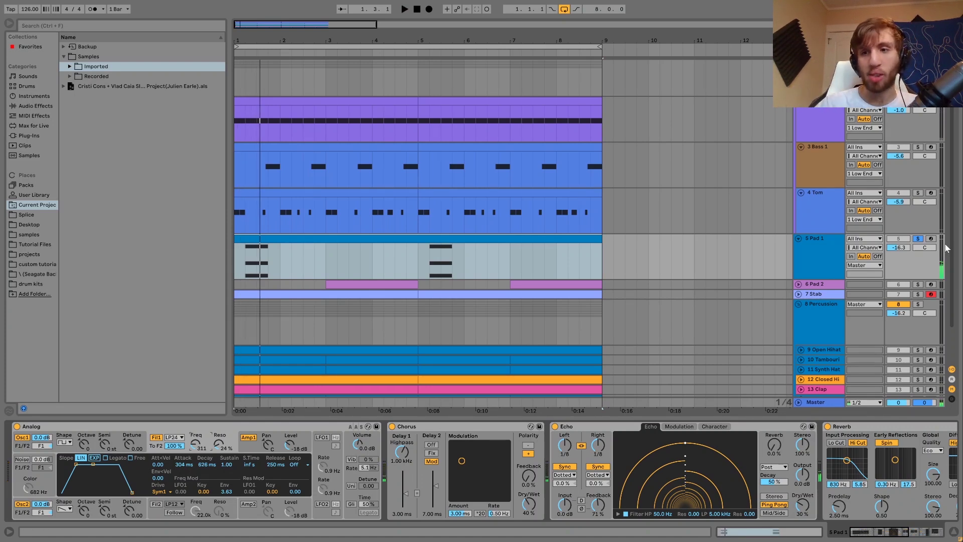
Turn off the Pad 1 solo and listen to the pad within the full mix.
click(917, 238)
key(space)
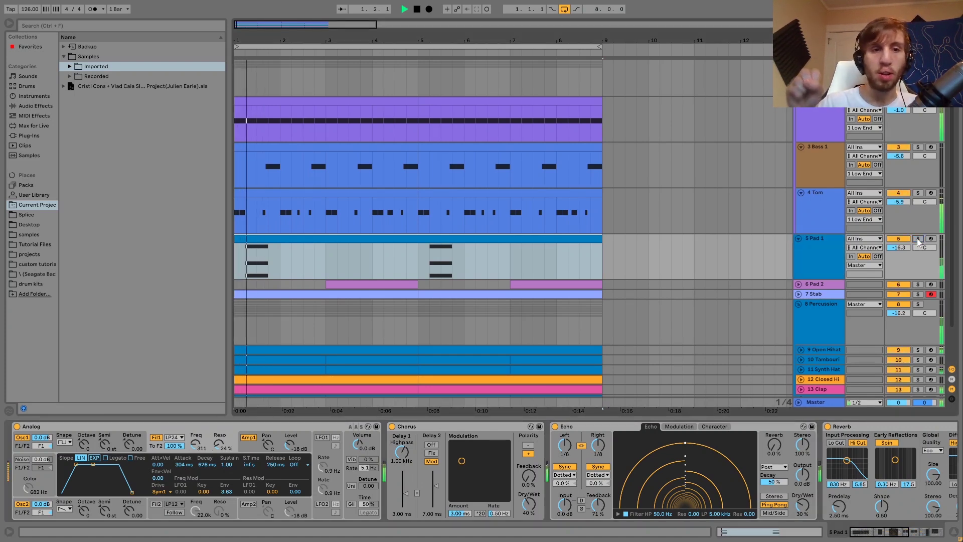
key(space)
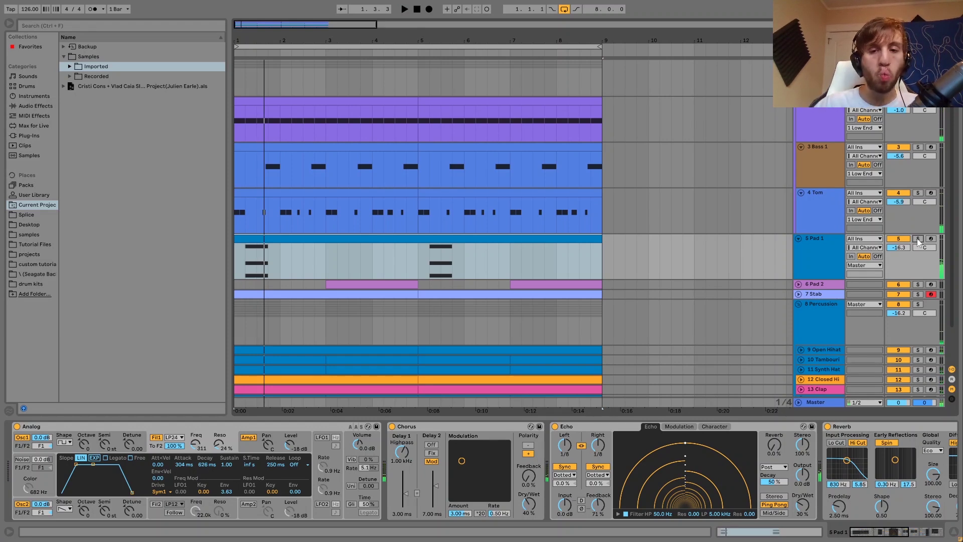
key(space)
Solo the Pad 1 track again and select the F#2 note of the first chord in its clip.
click(817, 248)
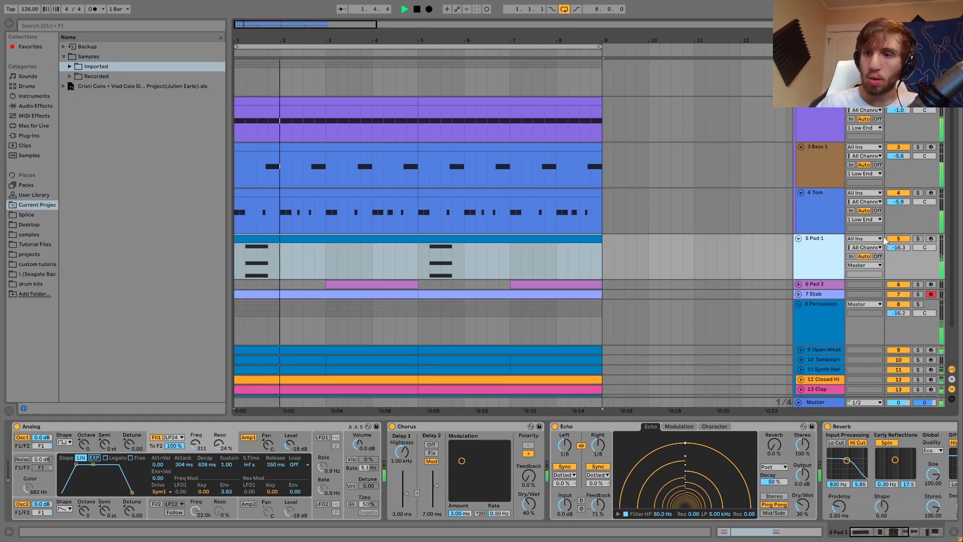
click(917, 239)
key(space)
double_click(317, 238)
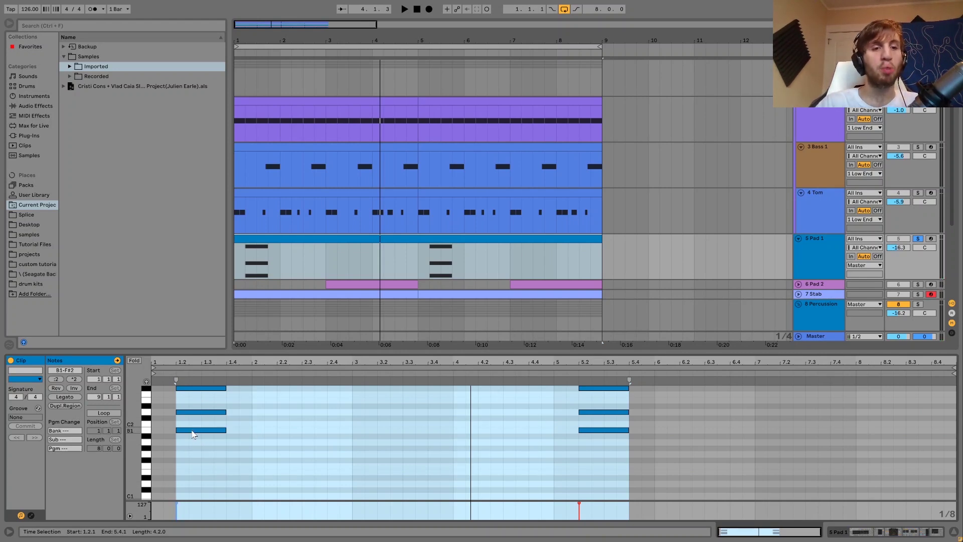
click(188, 389)
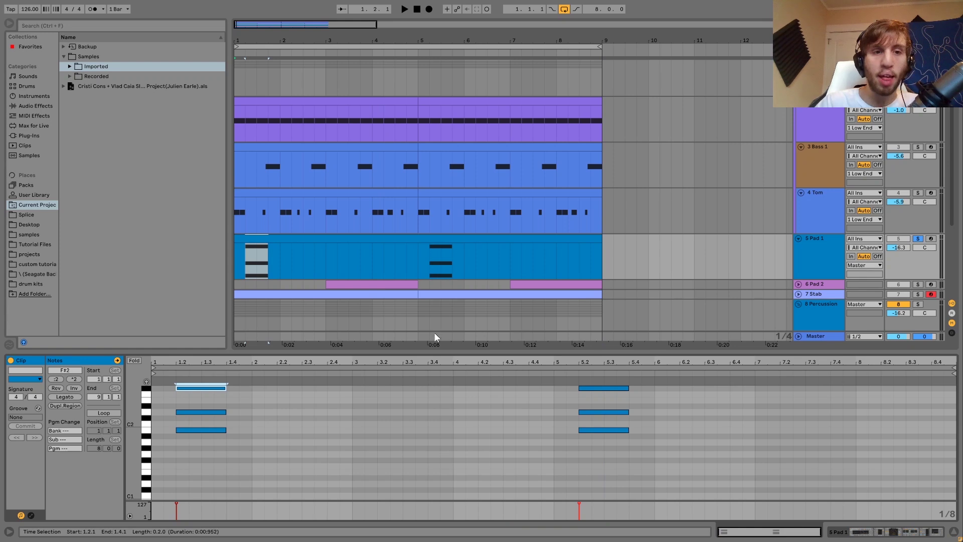
Examine the oscillator and filter envelope settings of Pad 1's Analog synth and play the soloed pad.
click(828, 253)
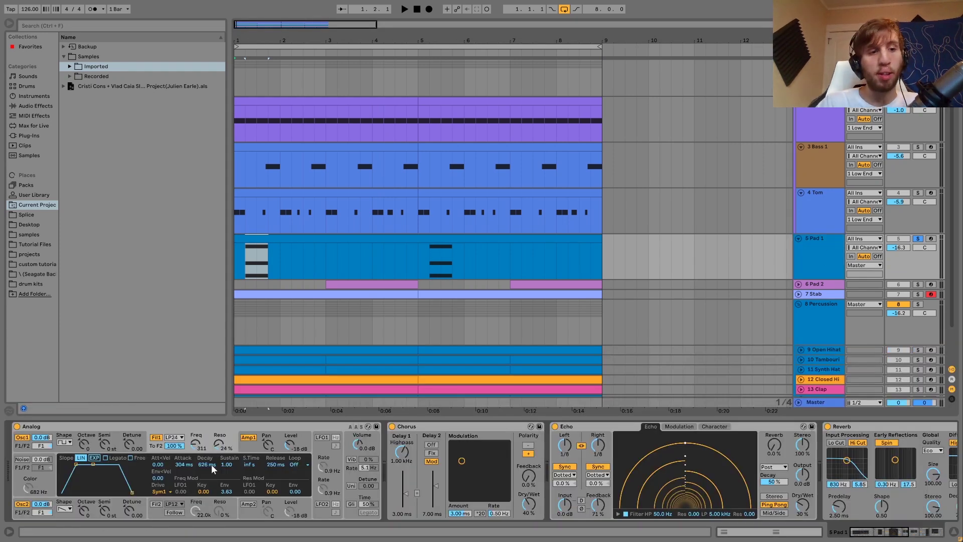
click(63, 454)
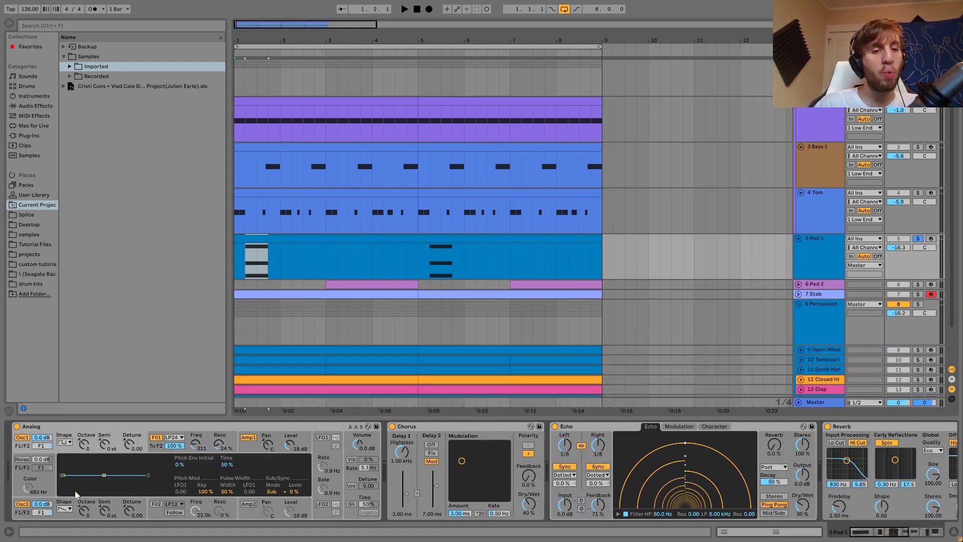
click(67, 510)
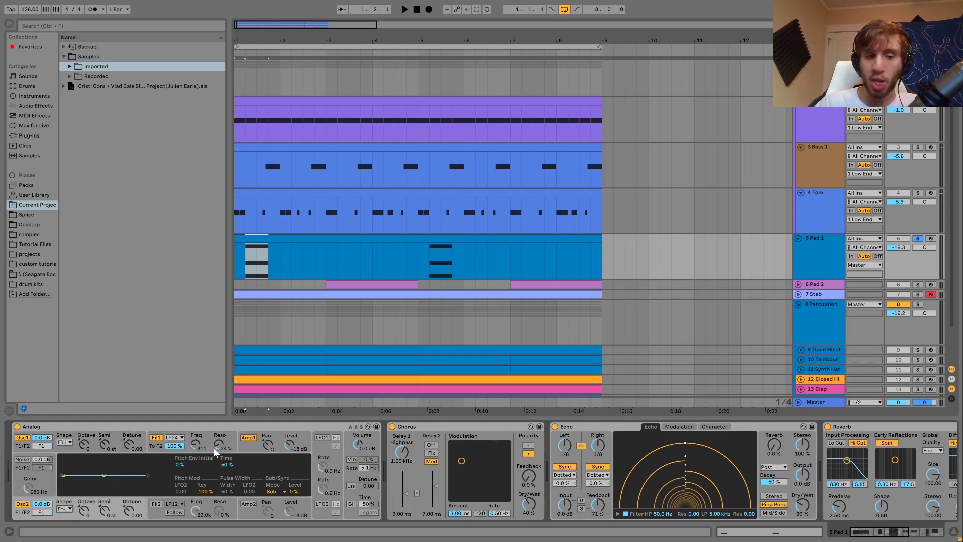
click(205, 438)
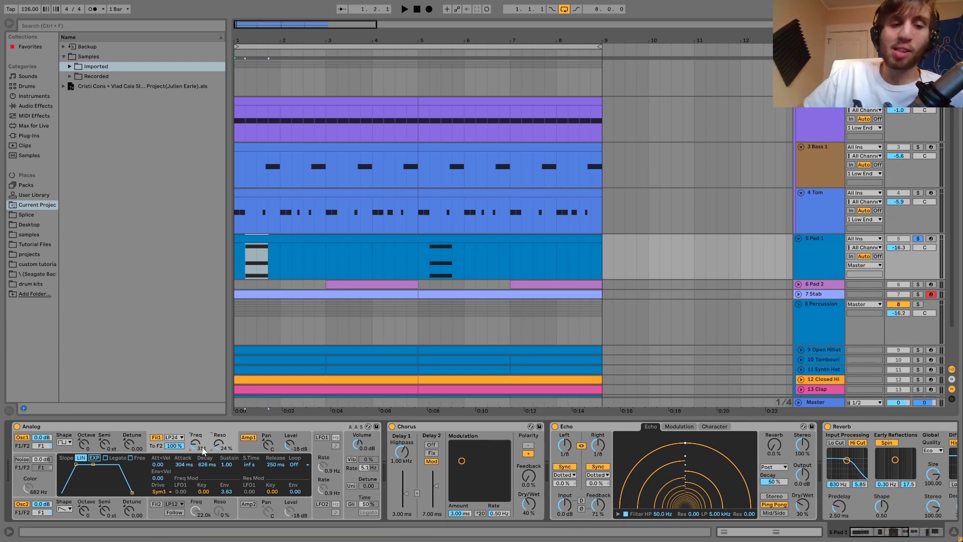
key(space)
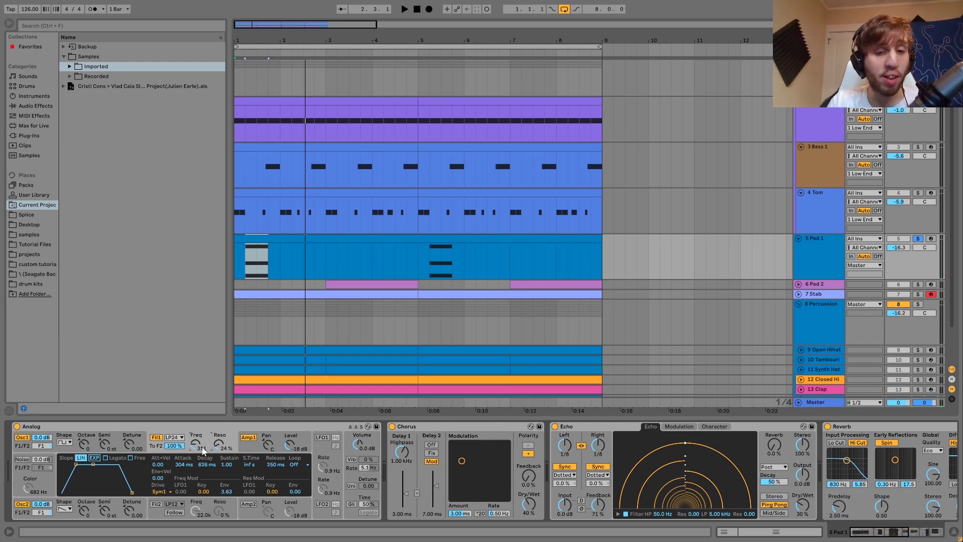
Examine Pad 1's effect chain through Chorus, Echo, Reverb, Drum Buss and Auto Filter.
scroll(201, 447, down, 5)
scroll(202, 447, down, 4)
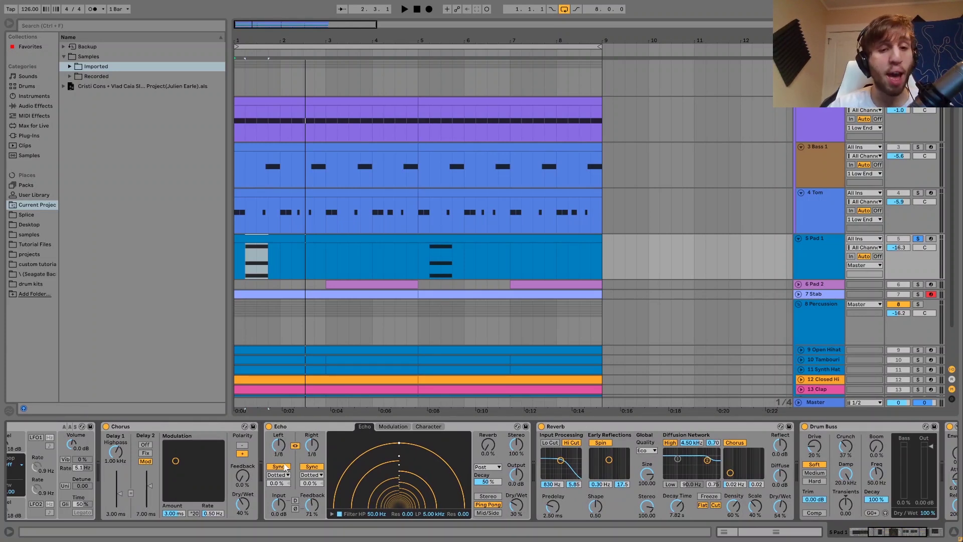
scroll(284, 464, down, 3)
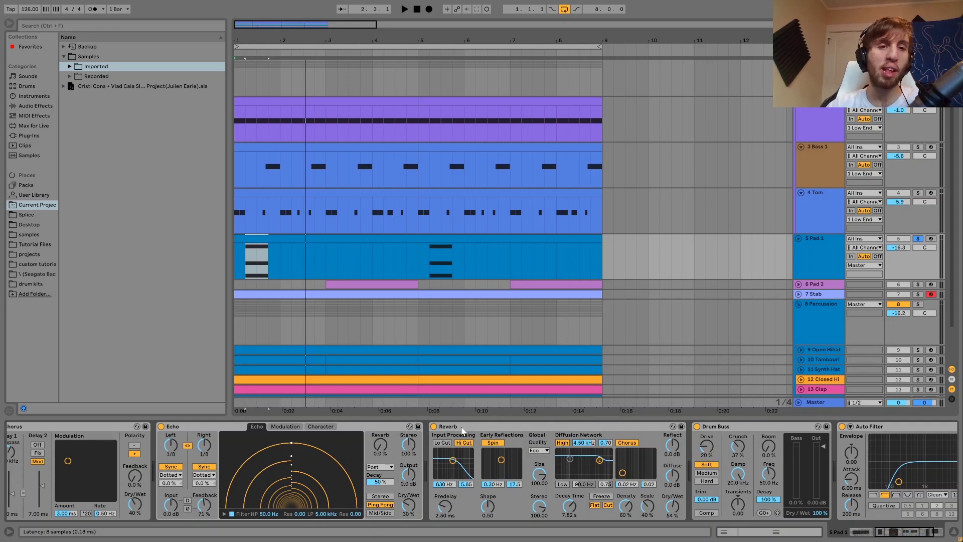
Play the full mix twice with the Pad 1 solo cleared, and solo the track again.
click(925, 244)
click(918, 238)
key(space)
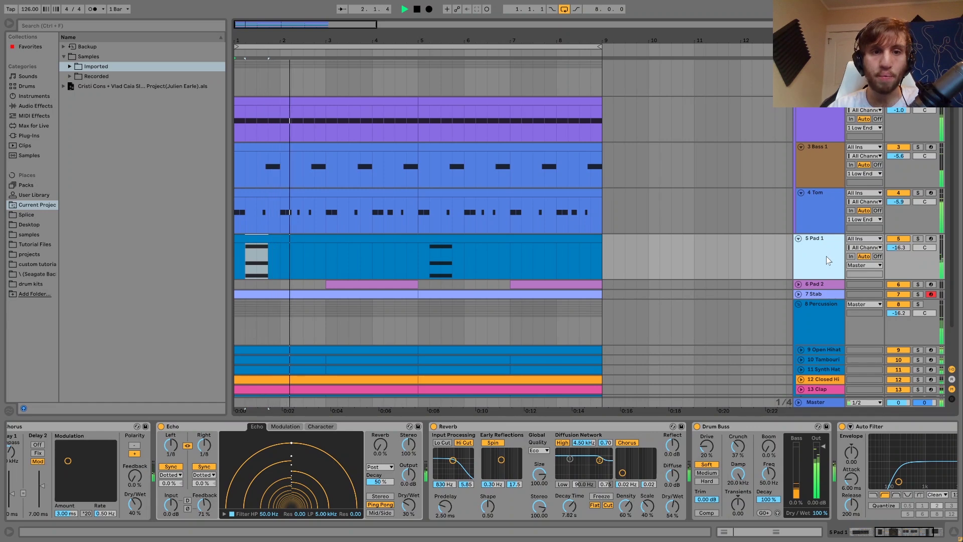
key(space)
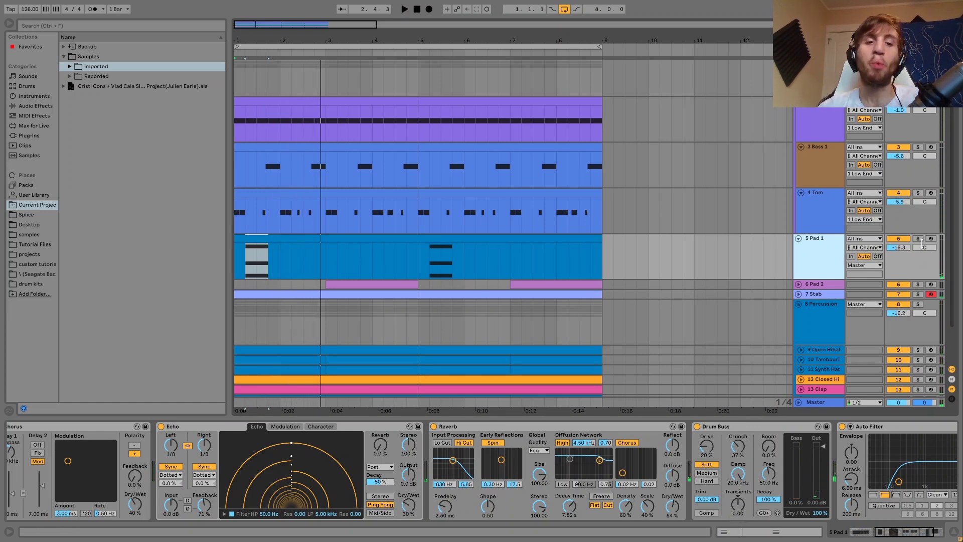
key(space)
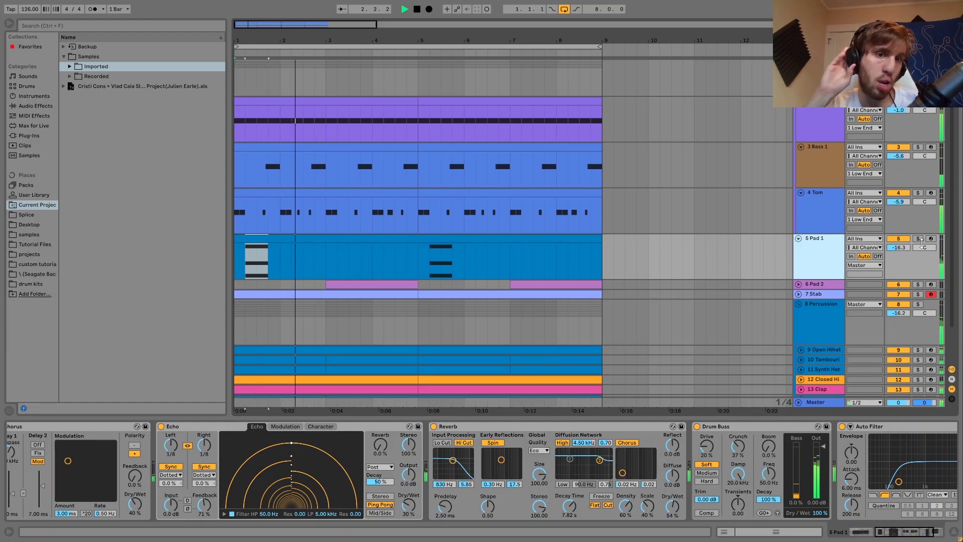
key(space)
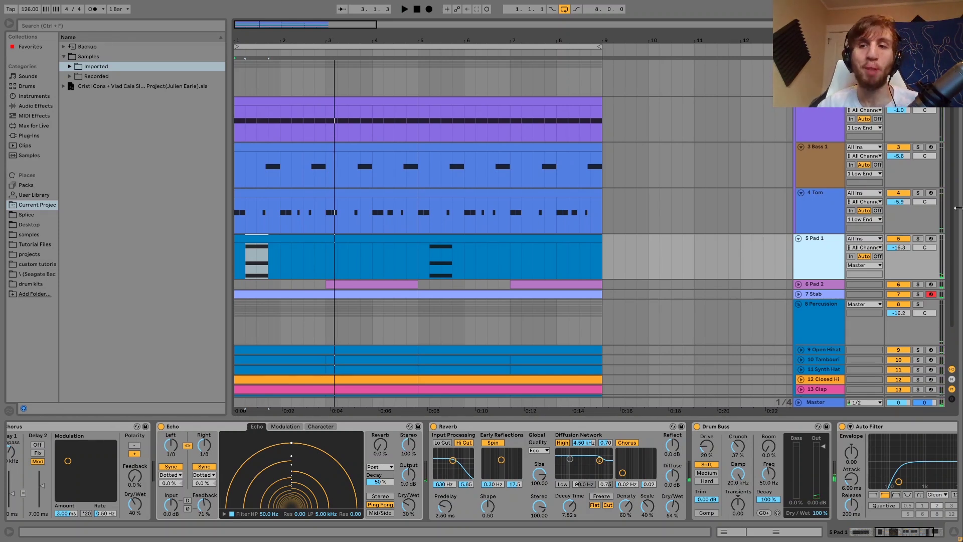
click(918, 239)
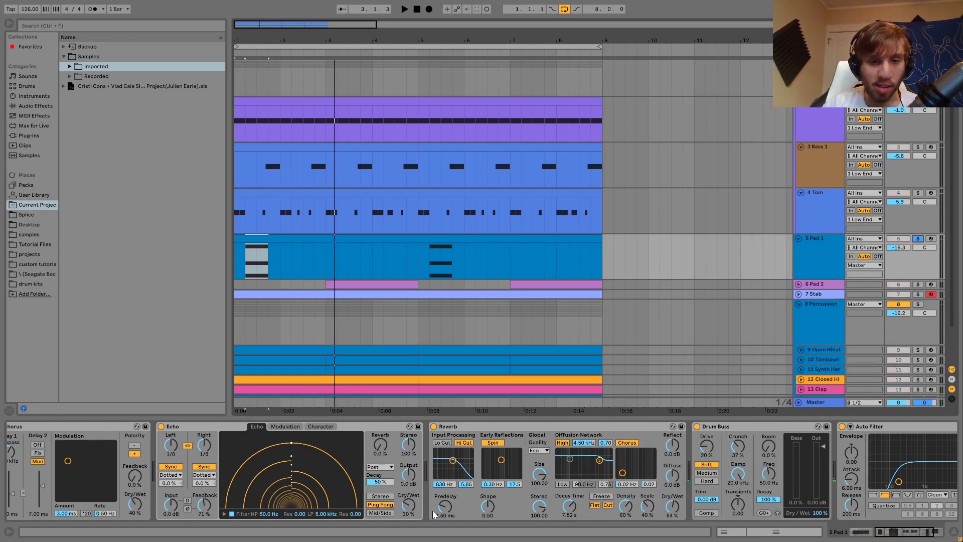
Play the soloed Pad 1 track and examine the Auto Filter at the end of its effect chain.
key(space)
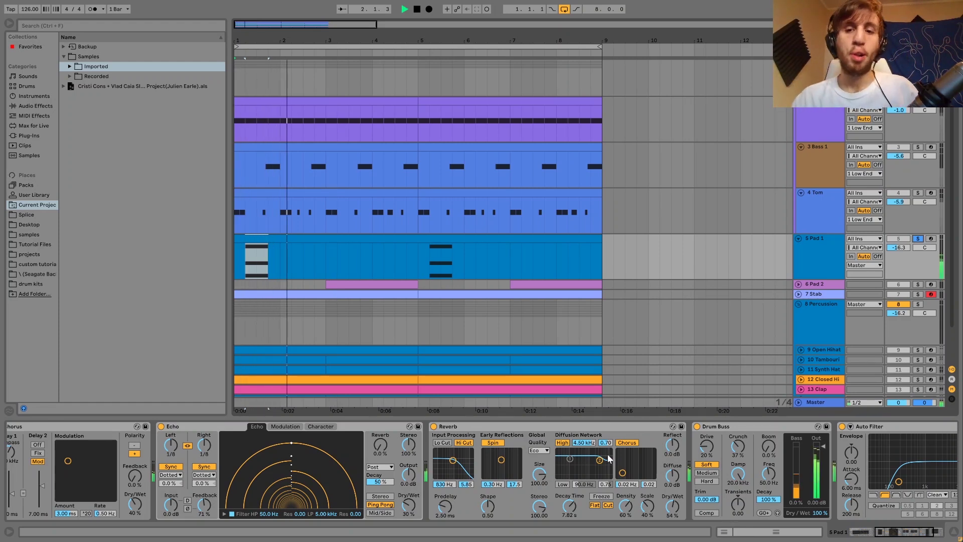
key(space)
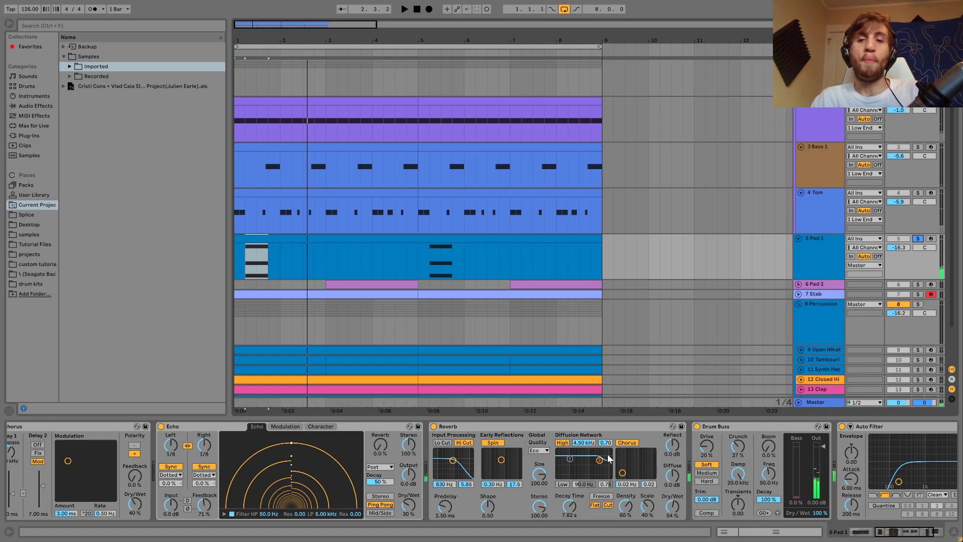
scroll(609, 457, right, 3)
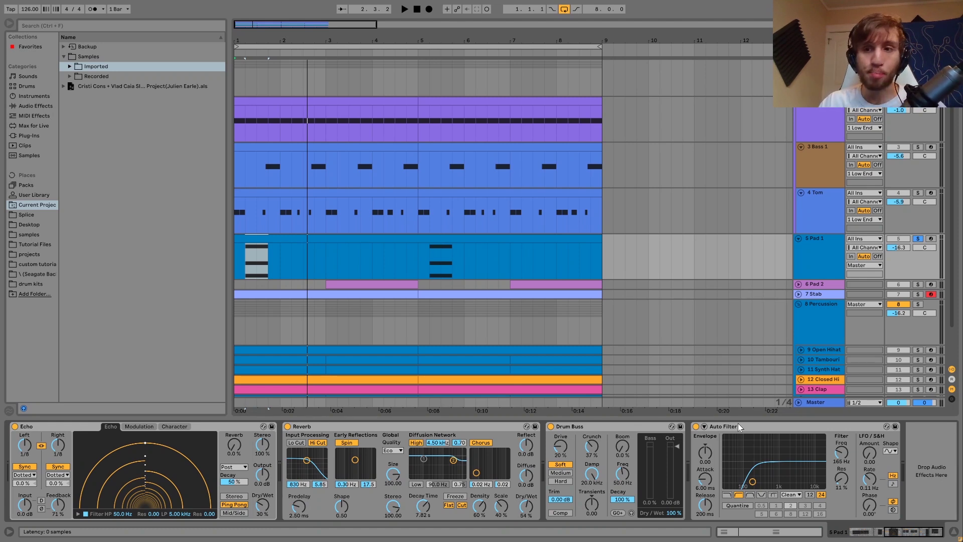
Solo and unfold the Pad 2 track, and play it from the start of its first clip.
click(918, 284)
click(799, 284)
click(390, 282)
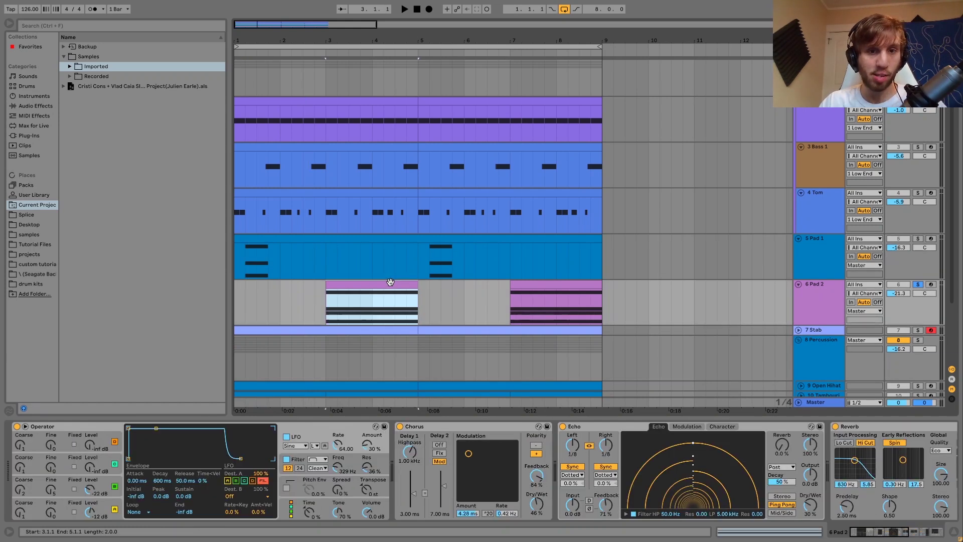
key(space)
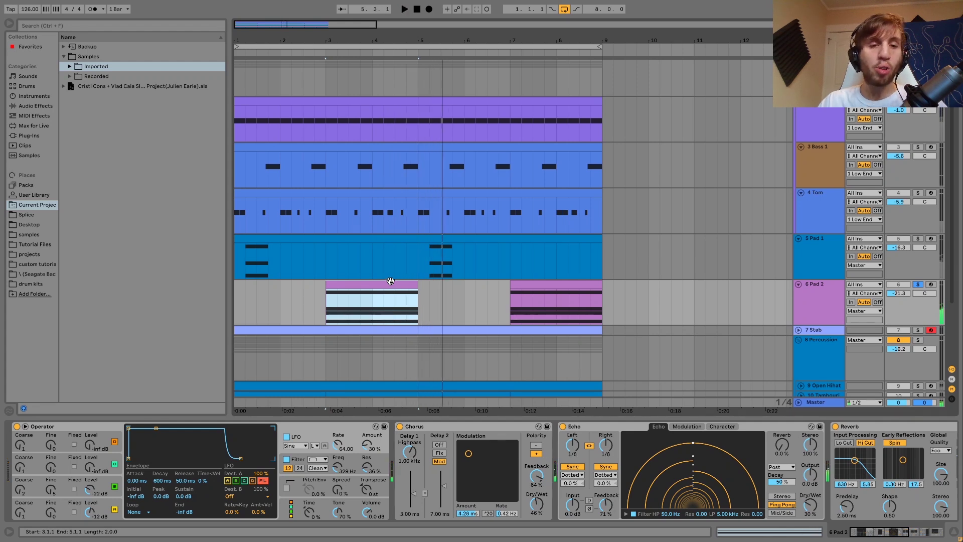
Open the notes of Pad 2's first clip and select its B2 note.
double_click(391, 281)
drag(134, 454, 138, 442)
click(165, 448)
key(space)
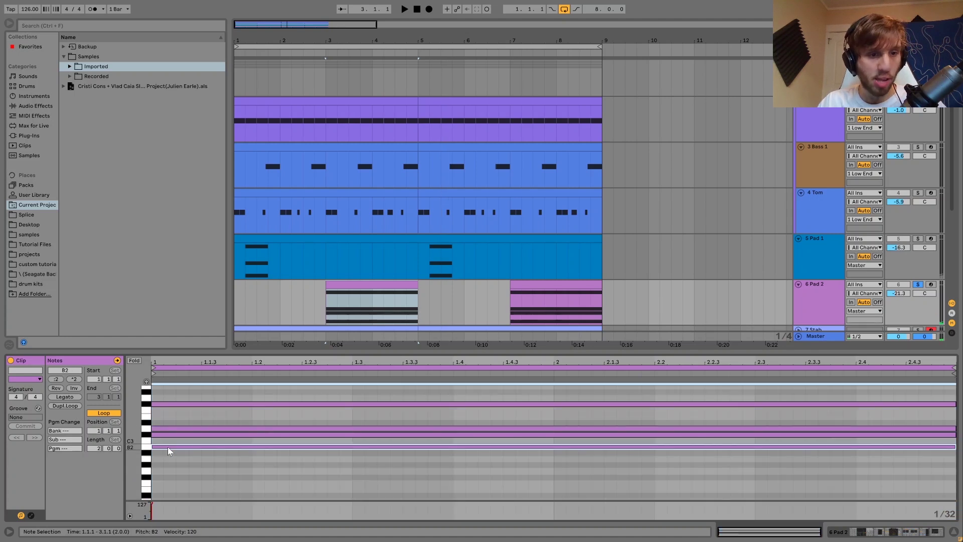
Compare Pad 1's chord clip with Pad 2's, select the C#3 note in Pad 2's clip and play it.
click(308, 239)
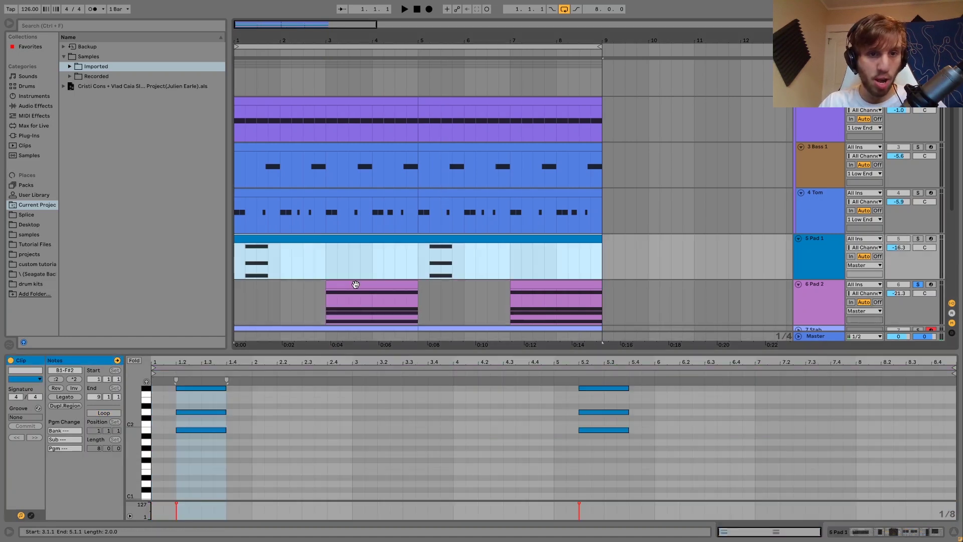
click(356, 287)
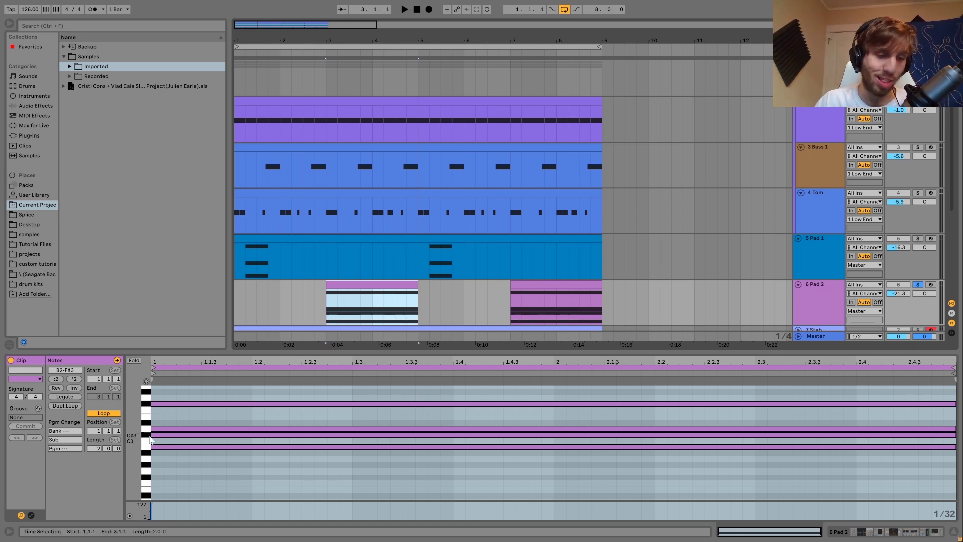
click(146, 436)
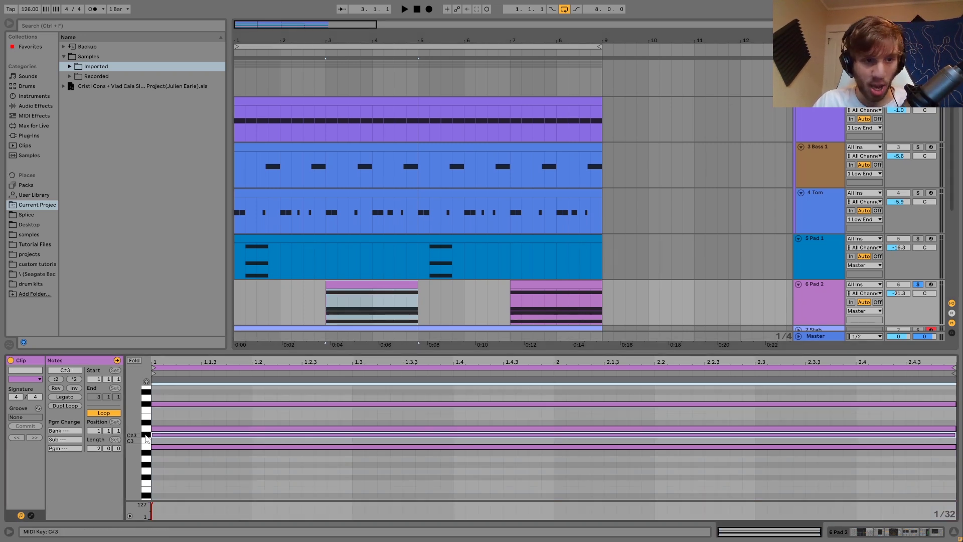
key(space)
key(space)
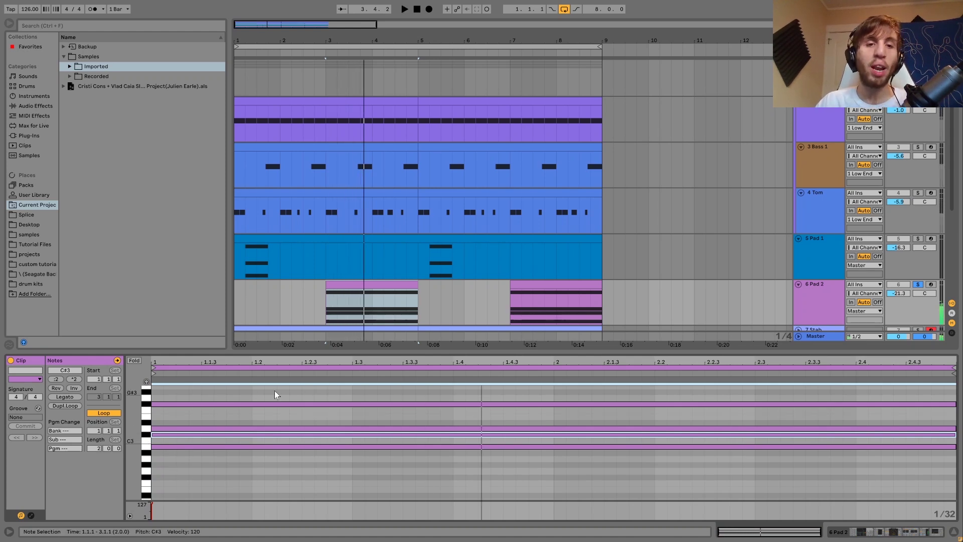
Clear the Pad 2 solo and play the full mix from the start of the Pad 1 clip.
click(918, 284)
click(808, 287)
click(313, 237)
key(space)
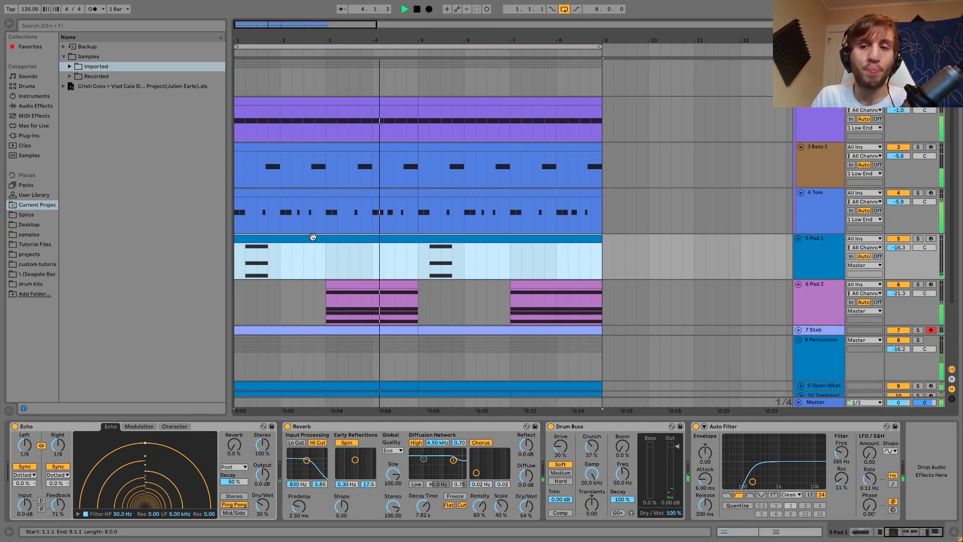
key(space)
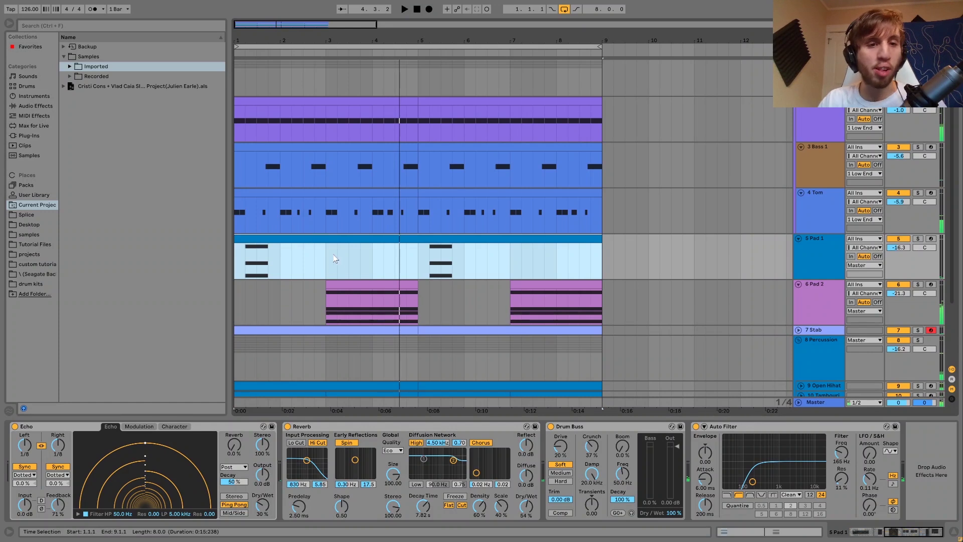
Solo Pad 2 again, show the chord notes of its first clip and play them.
click(352, 283)
click(918, 284)
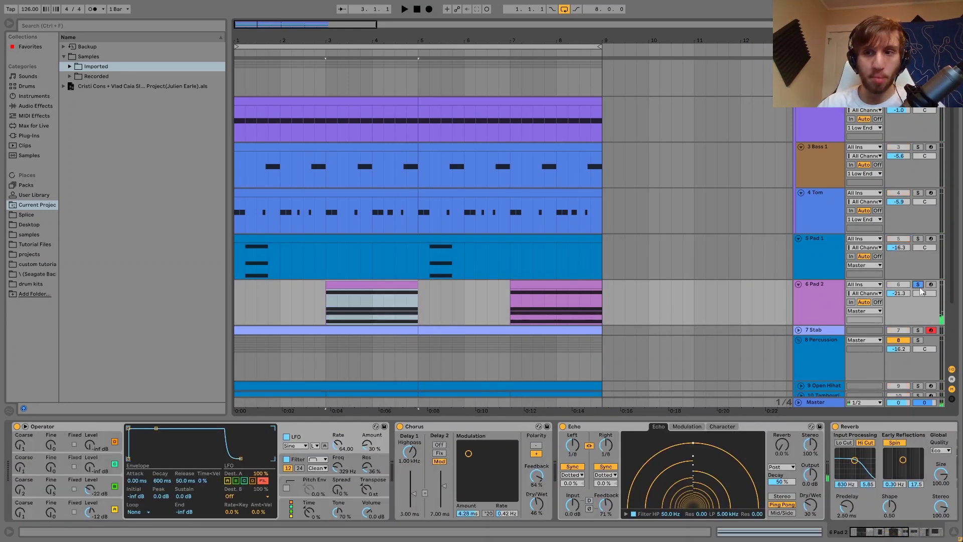
double_click(399, 284)
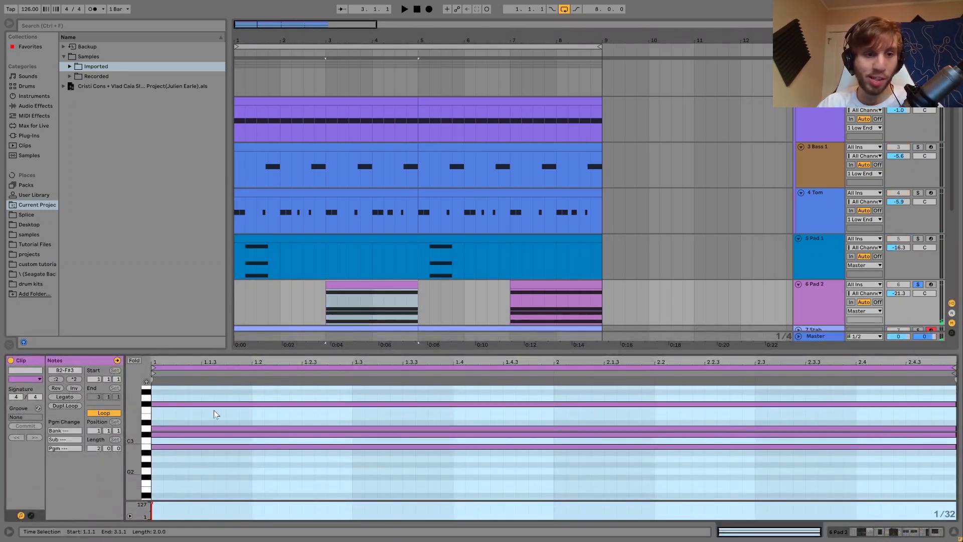
key(space)
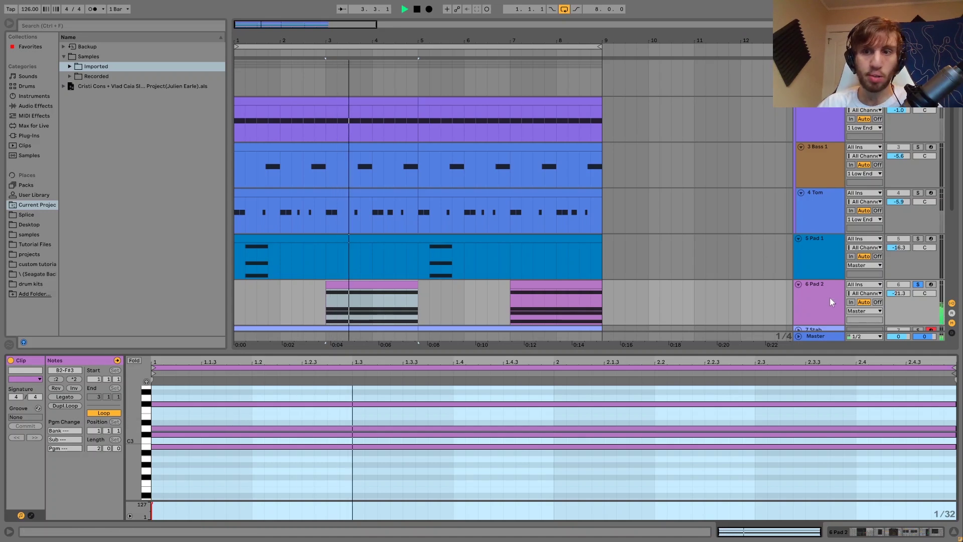
Examine the envelopes of the two active oscillators in Pad 2's Operator and play the soloed pad.
click(814, 294)
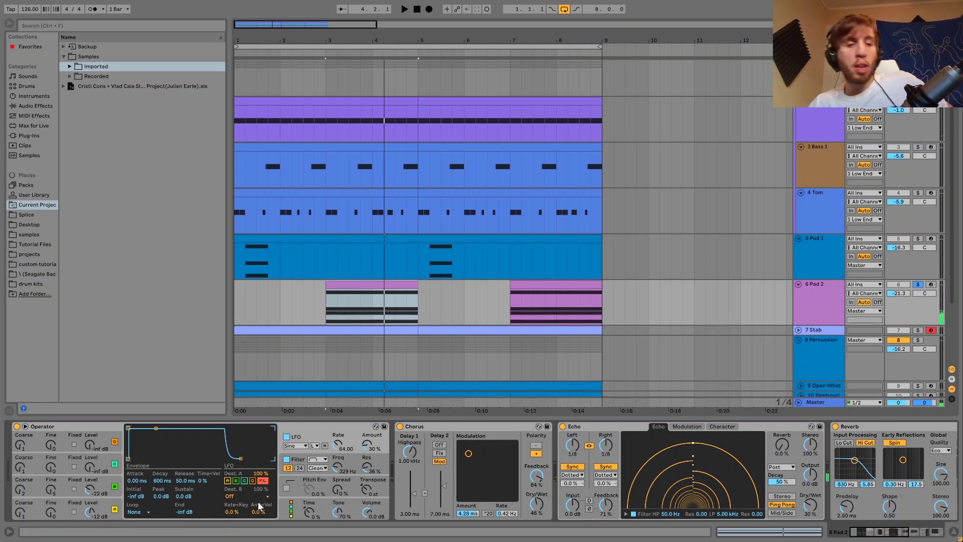
click(111, 502)
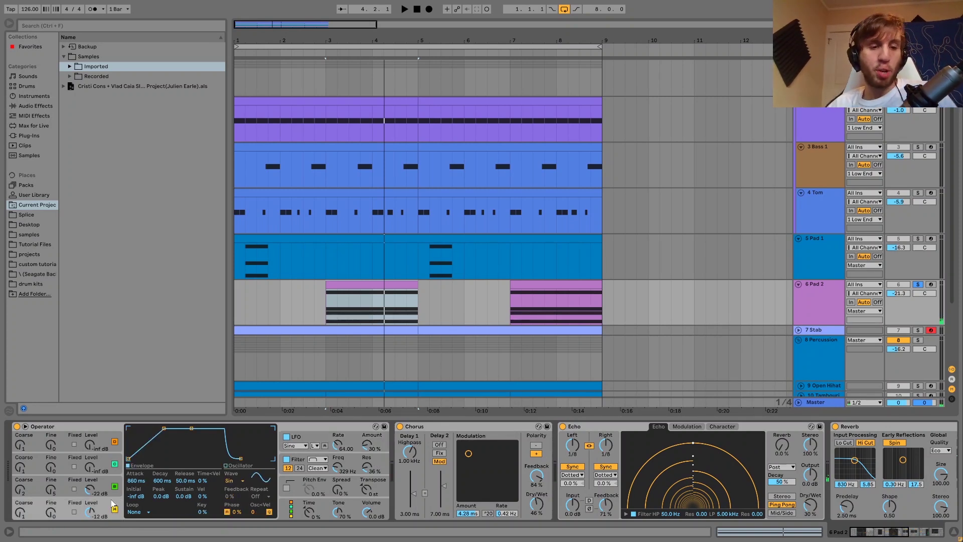
click(104, 487)
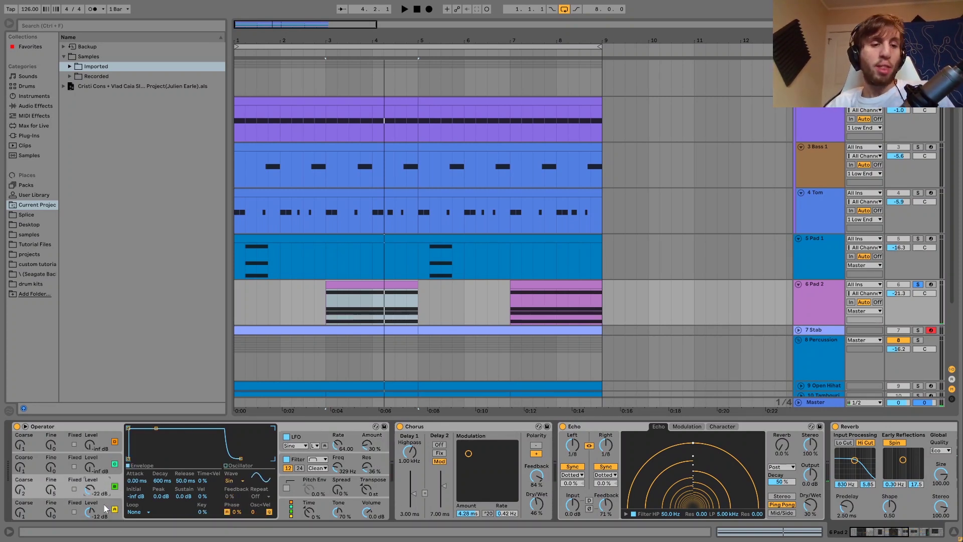
click(105, 507)
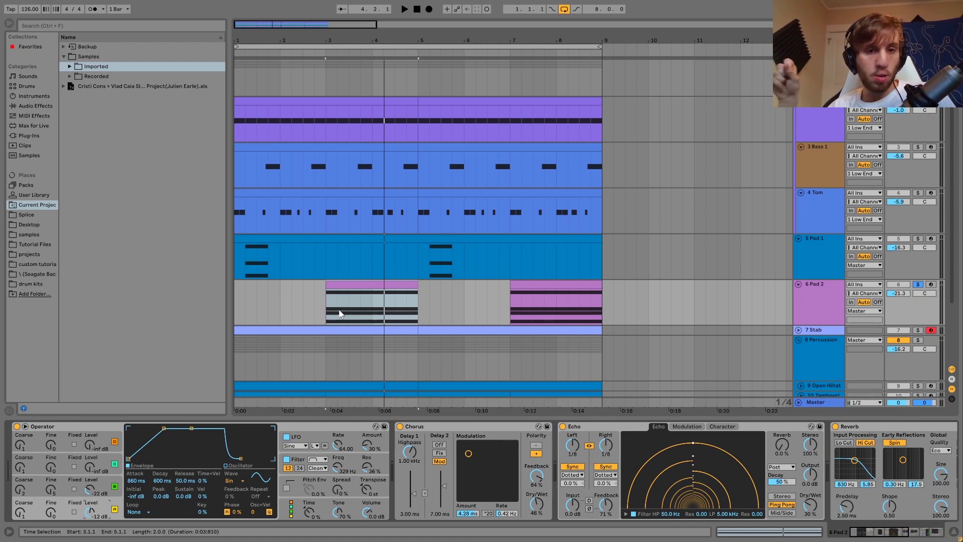
key(space)
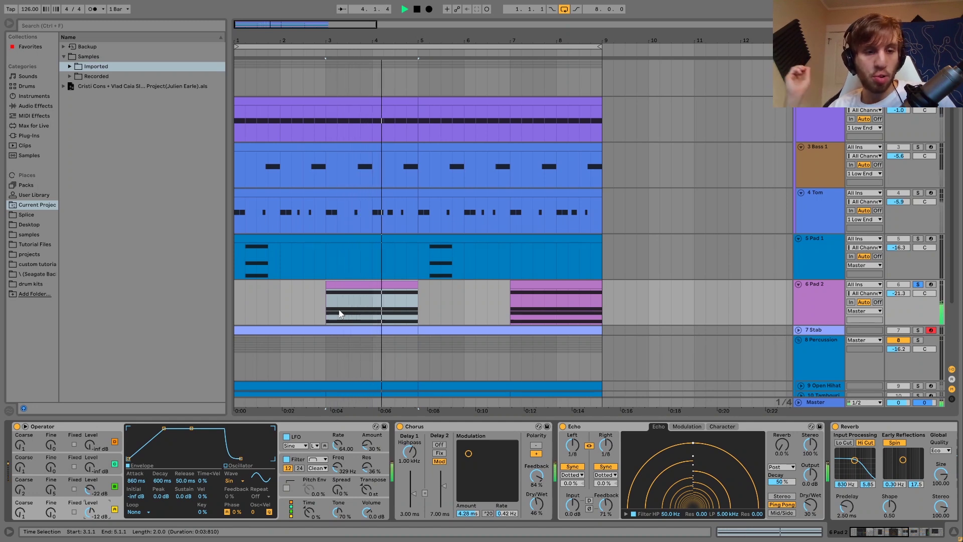
key(space)
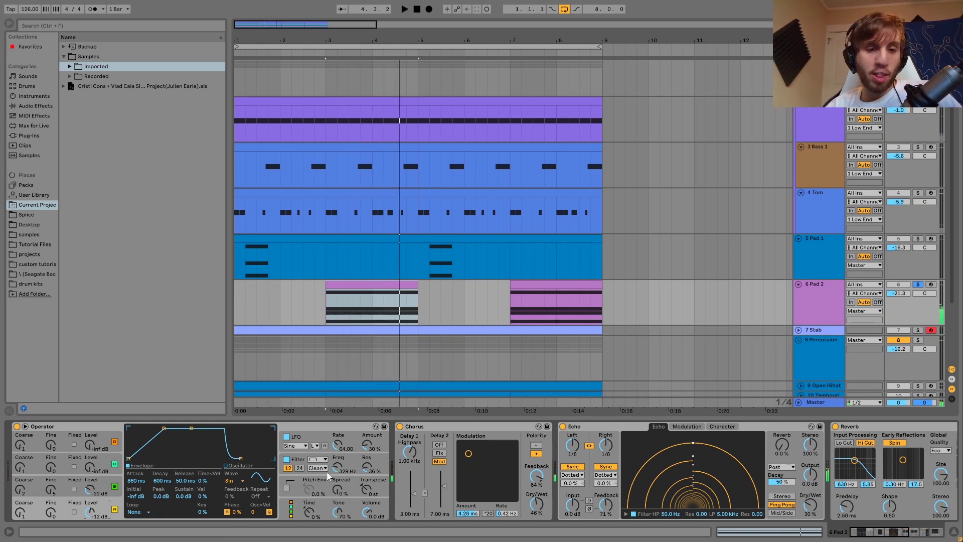
Examine the filter and LFO settings of Pad 2's Operator and play the soloed pad.
click(300, 465)
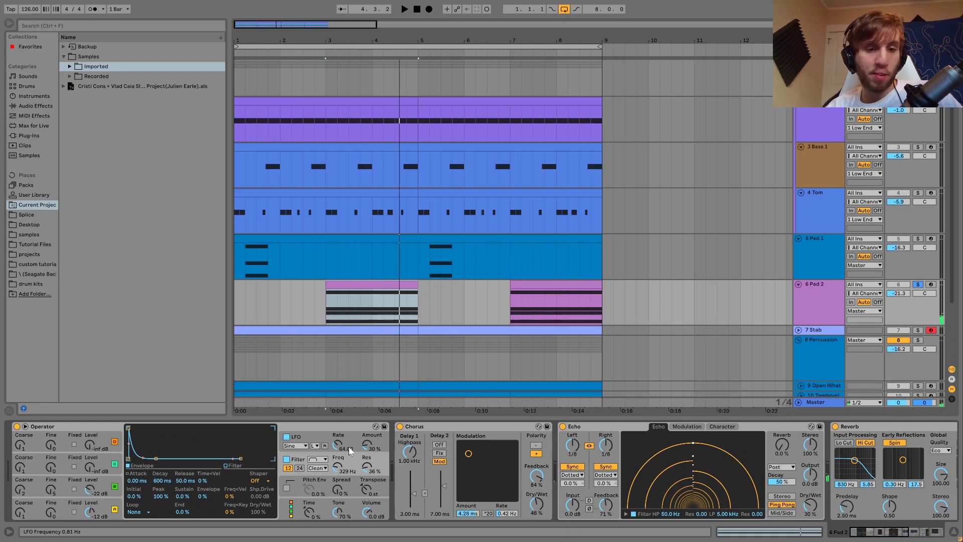
click(314, 443)
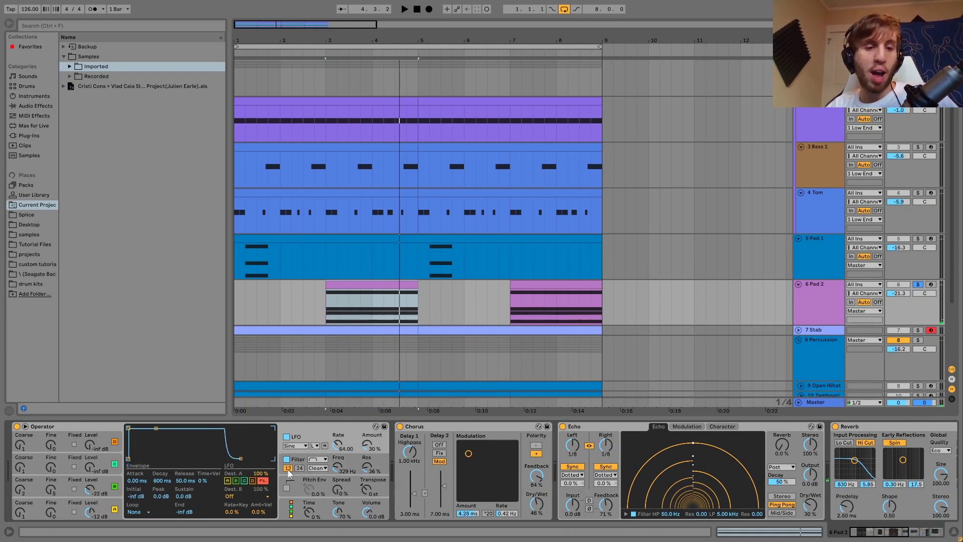
key(space)
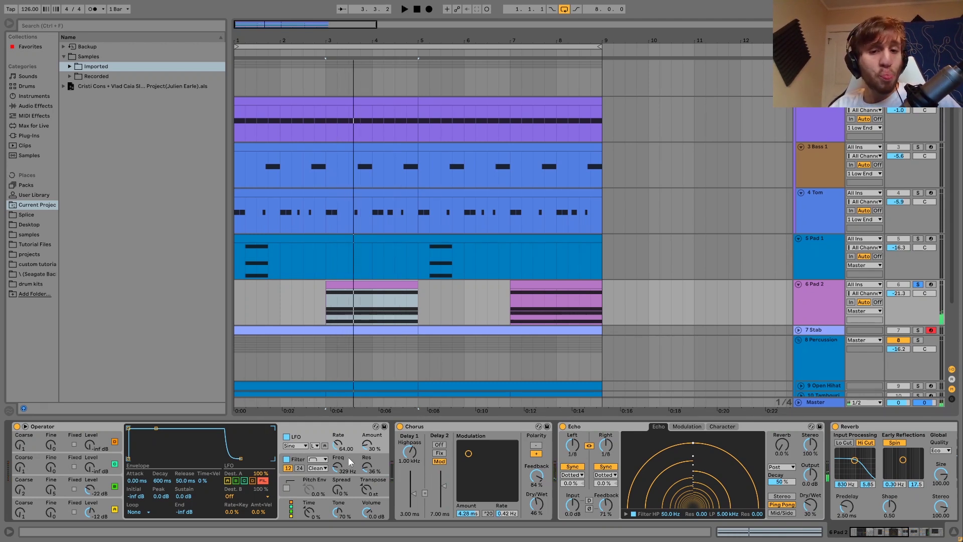
Examine Pad 2's effect chain through Chorus, Echo, Reverb, Drum Buss and Auto Filter.
scroll(349, 457, right, 5)
scroll(348, 457, right, 2)
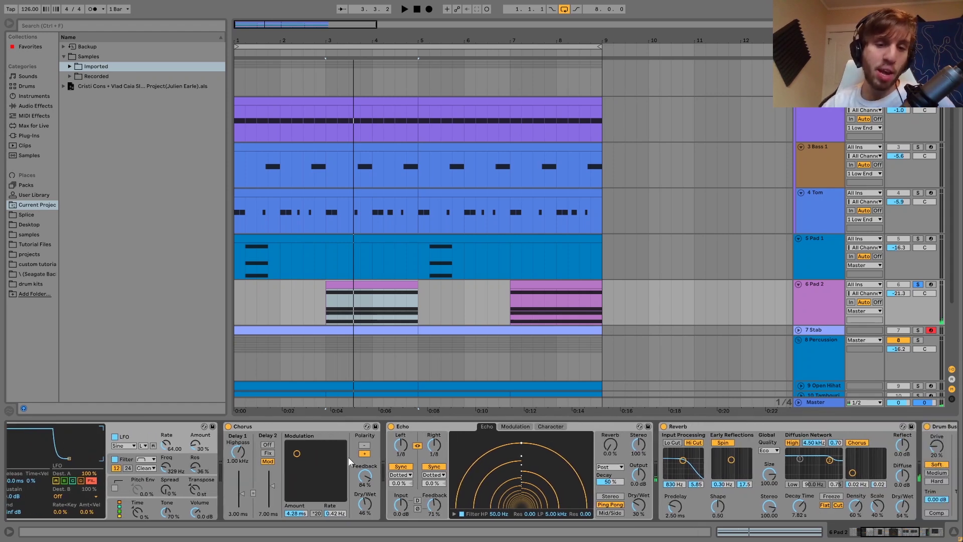
scroll(354, 457, right, 3)
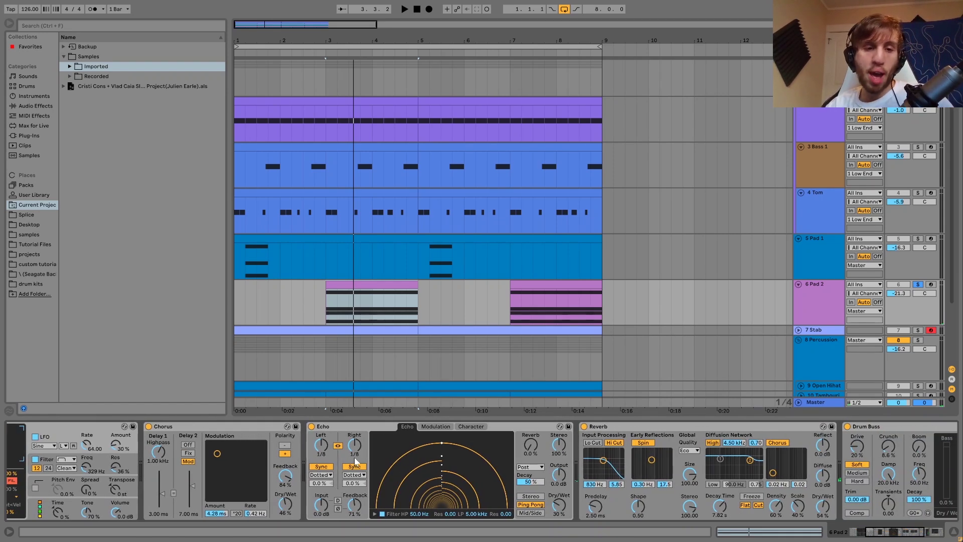
click(341, 430)
scroll(351, 442, right, 1)
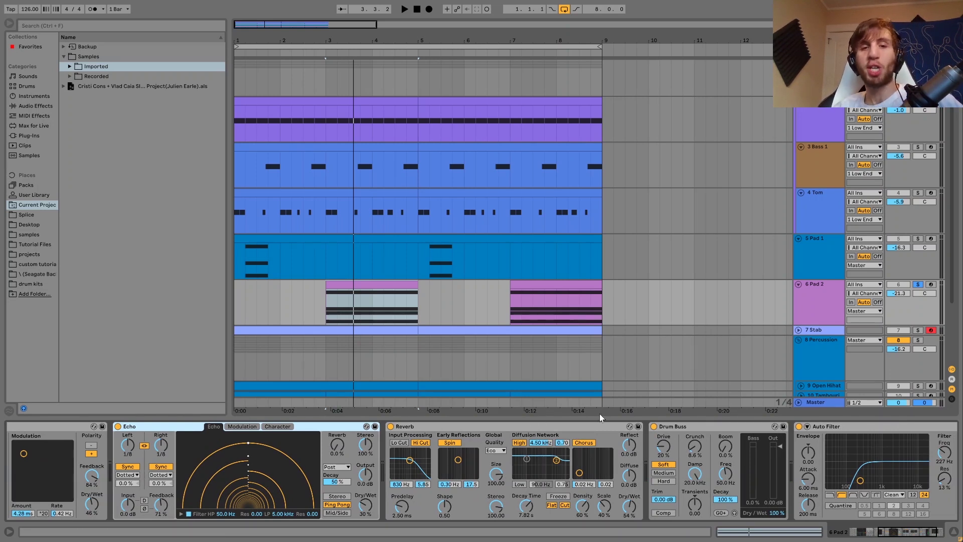
Play the full mix with the Pad 2 solo cleared and check the Crunch setting of its Drum Buss.
key(space)
click(918, 285)
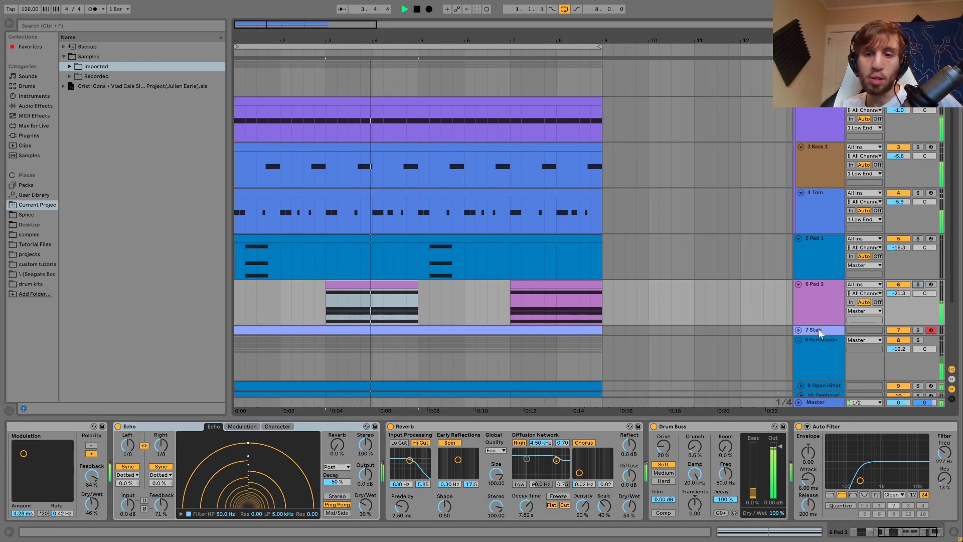
click(695, 446)
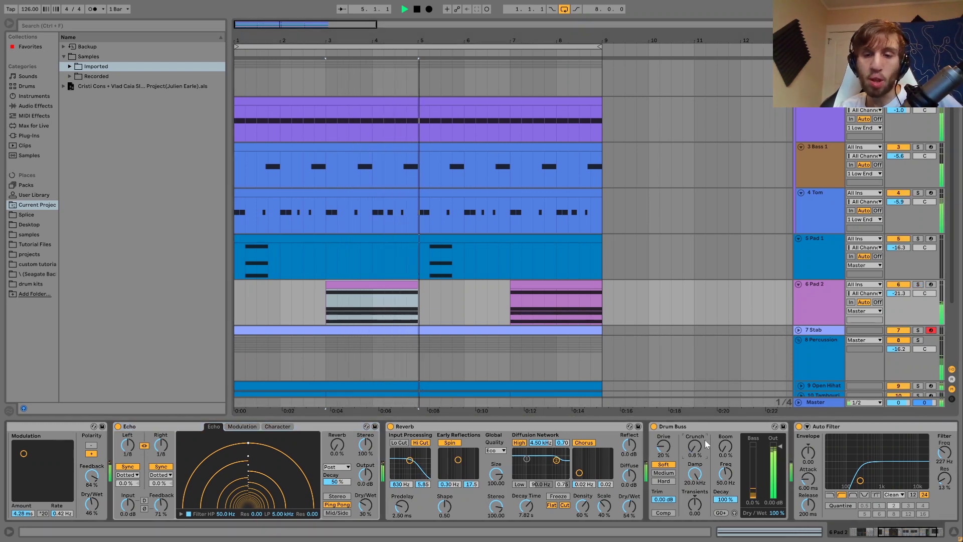
key(space)
Solo Pad 2 again, examine its Auto Filter and play the track from its first clip.
click(918, 284)
scroll(557, 471, right, 3)
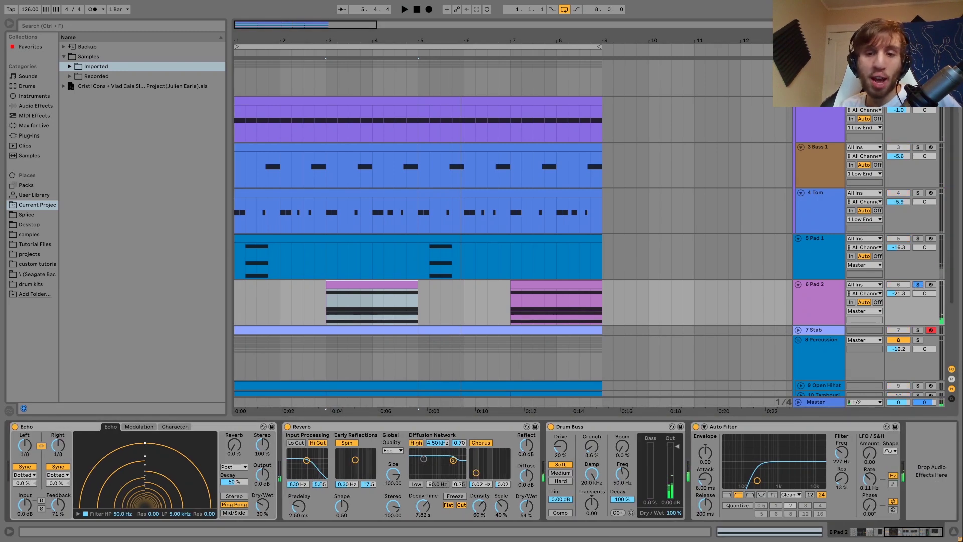
click(350, 287)
key(space)
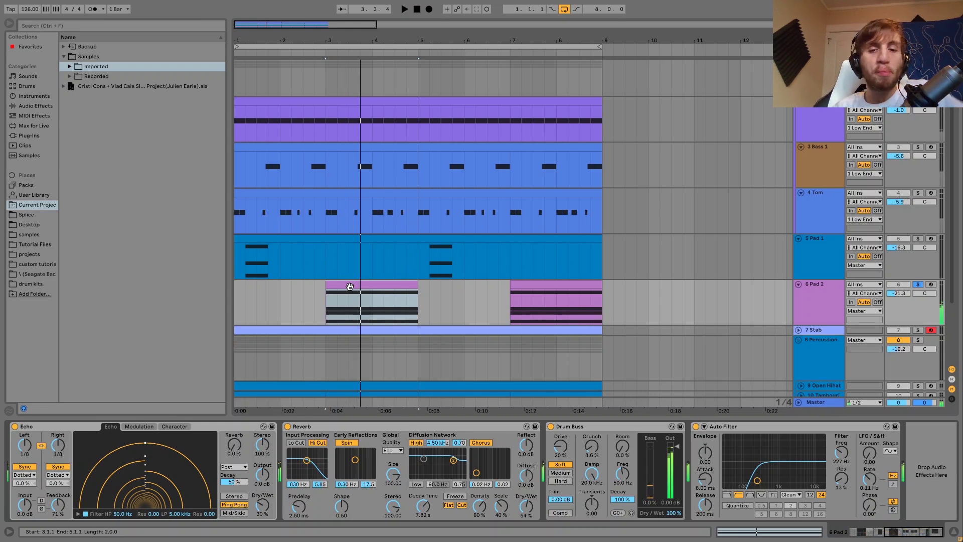
Compare the full mix with Pad 2's Drum Buss bypassed and re-enabled, with the Pad 2 solo cleared.
click(550, 426)
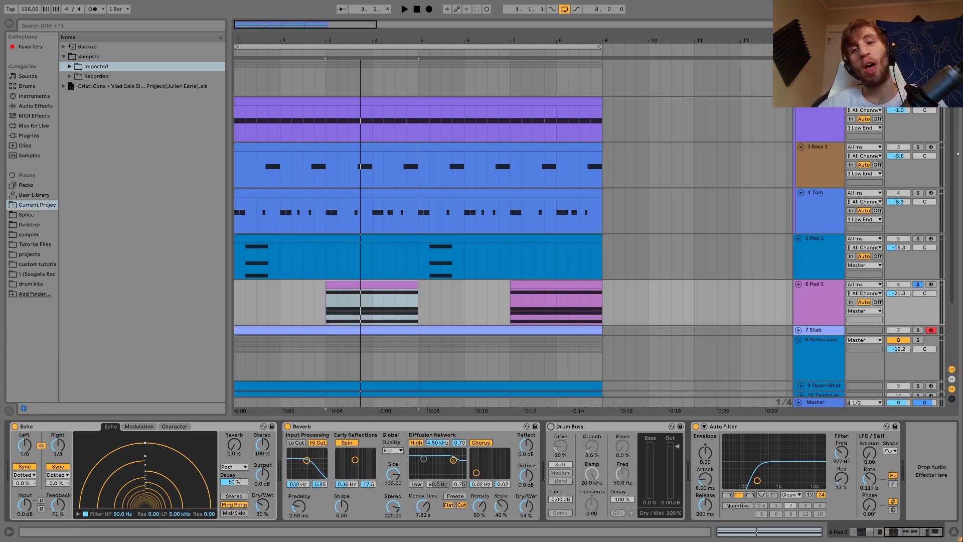
click(918, 285)
key(space)
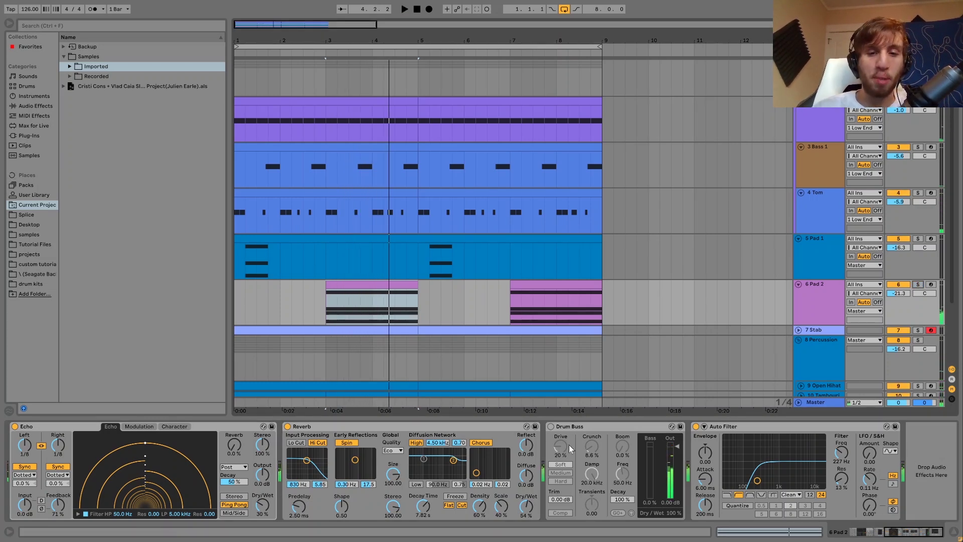
click(551, 426)
key(space)
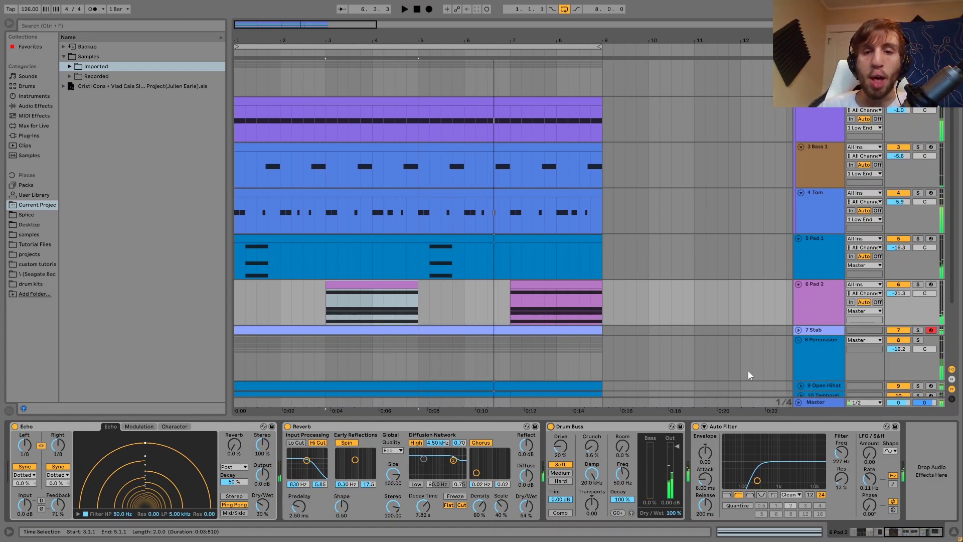
Unfold the Stab track, show its devices and solo it.
click(798, 329)
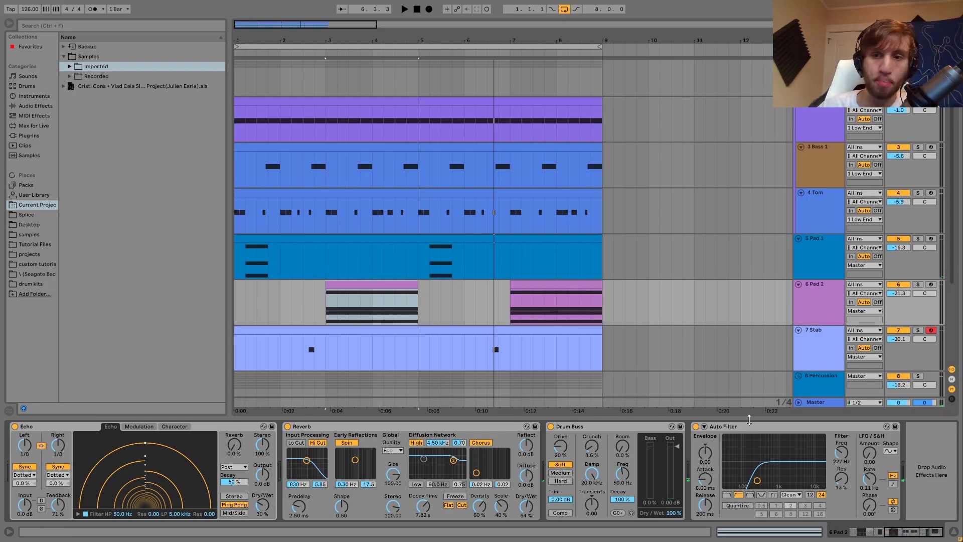
click(798, 283)
click(798, 284)
click(823, 339)
click(918, 330)
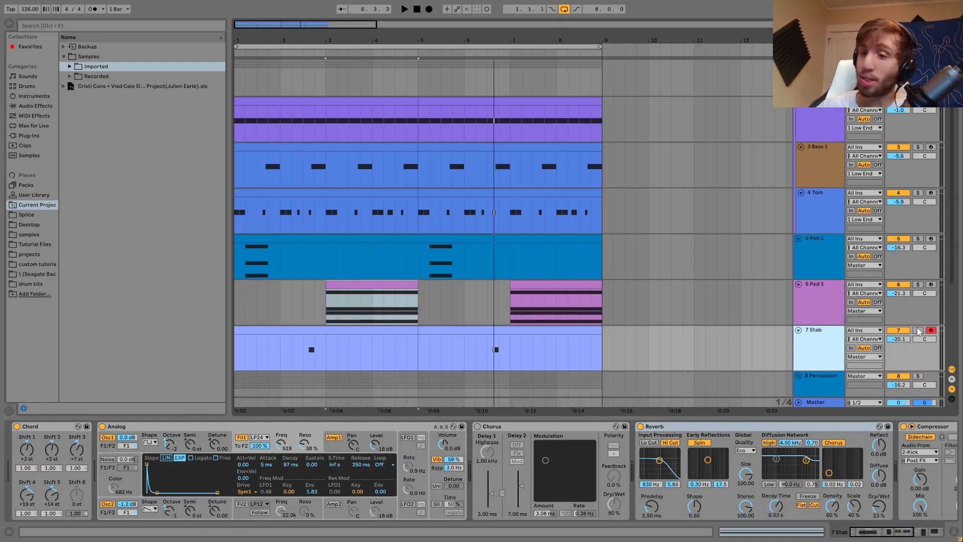
Play the soloed Stab from 2.3.1, just before its first note.
scroll(911, 326, down, 3)
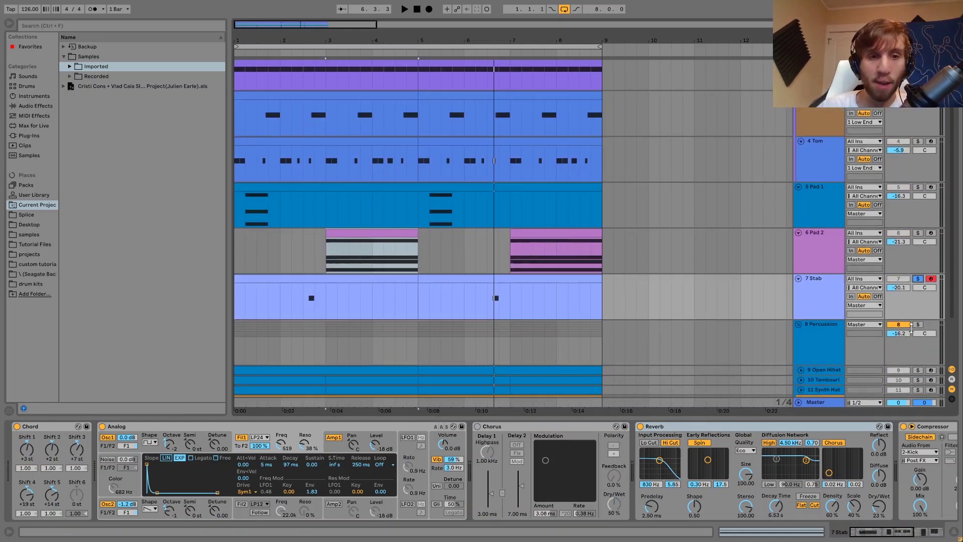
click(299, 315)
key(space)
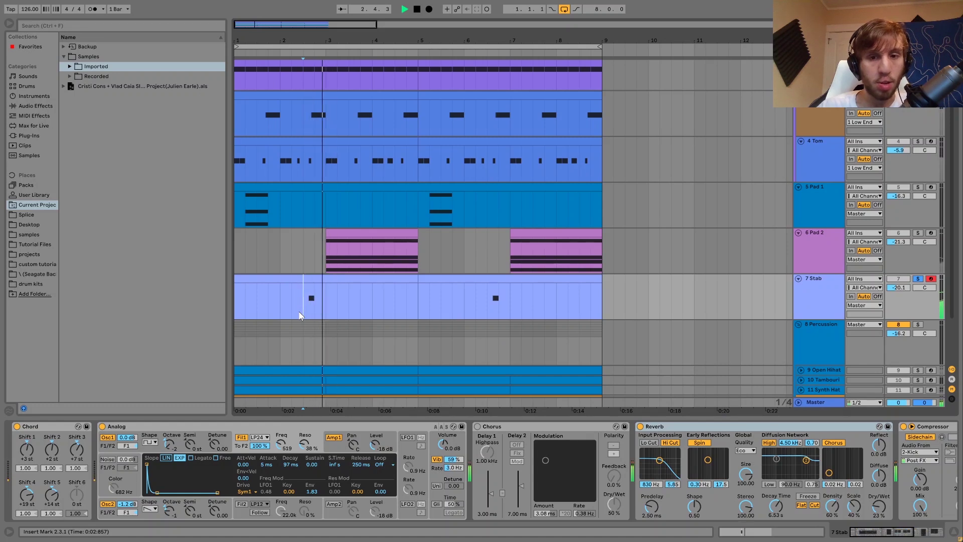
key(space)
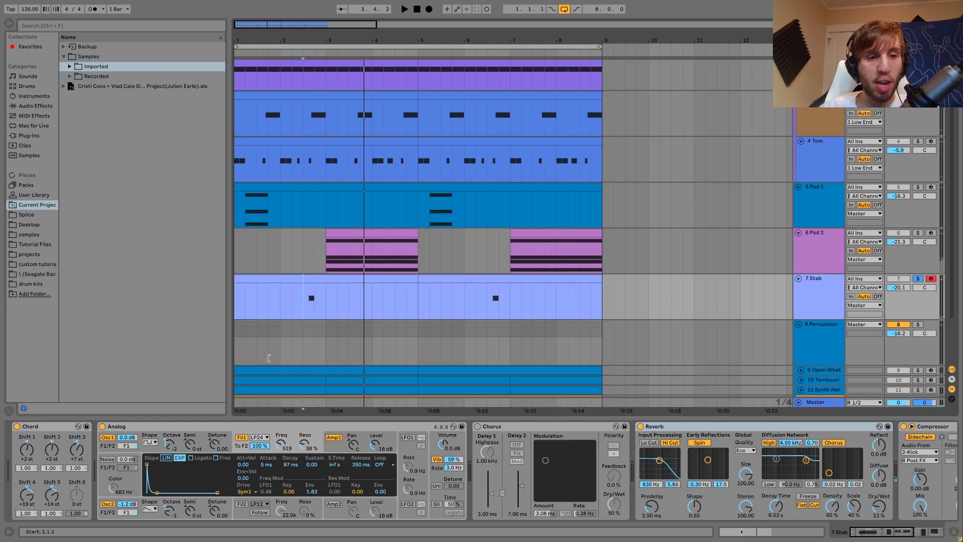
Examine the notes of the first Stab clip and play the full mix with the Stab solo cleared.
double_click(332, 277)
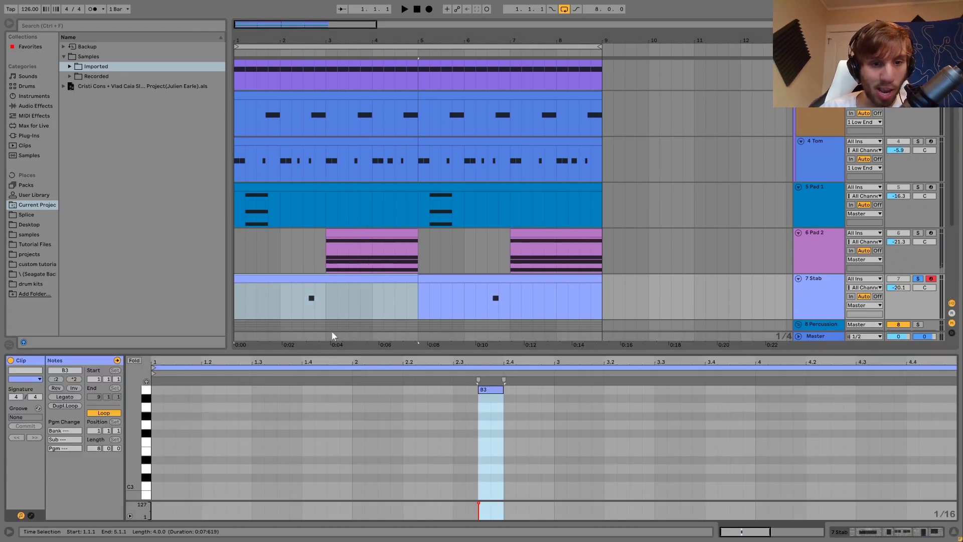
click(817, 299)
key(space)
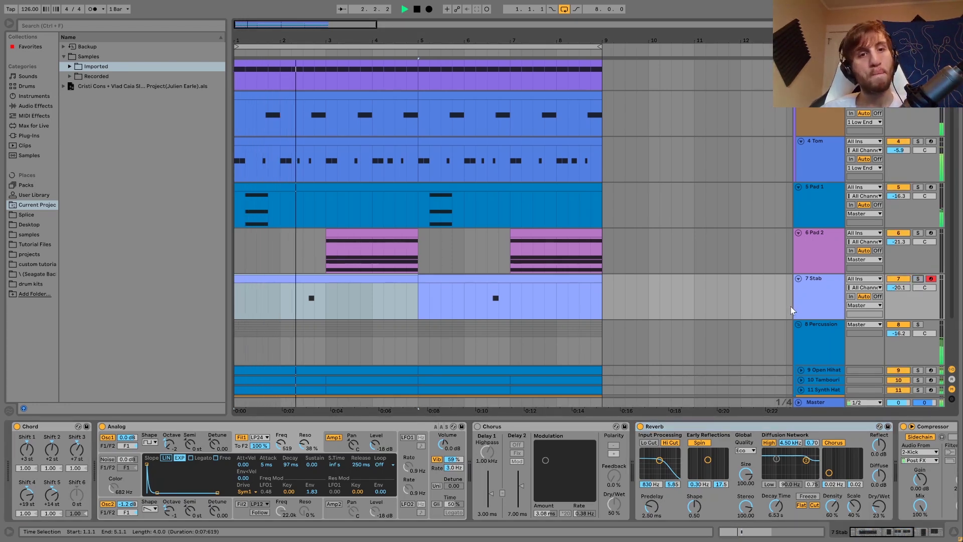
key(space)
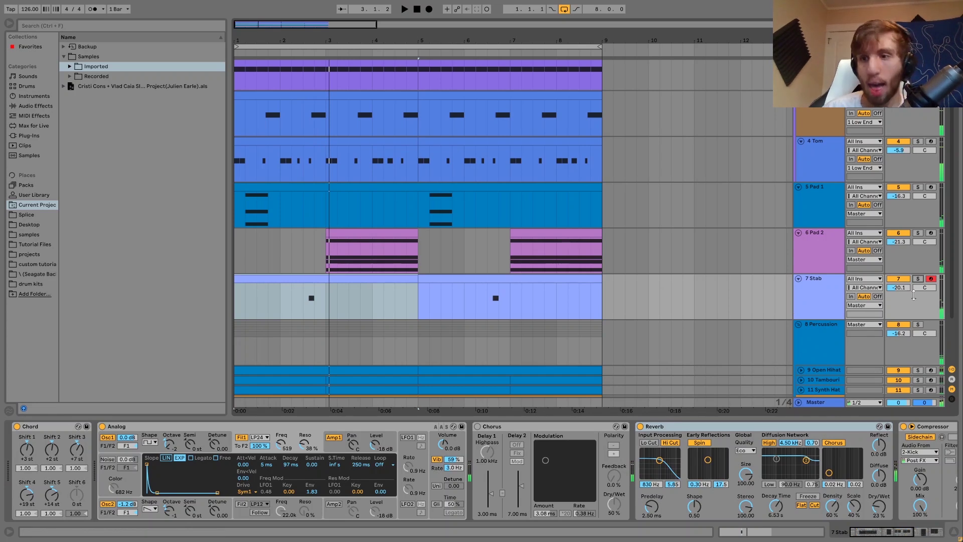
Solo the Stab track again and locate the Chord device among the MIDI effects.
click(918, 279)
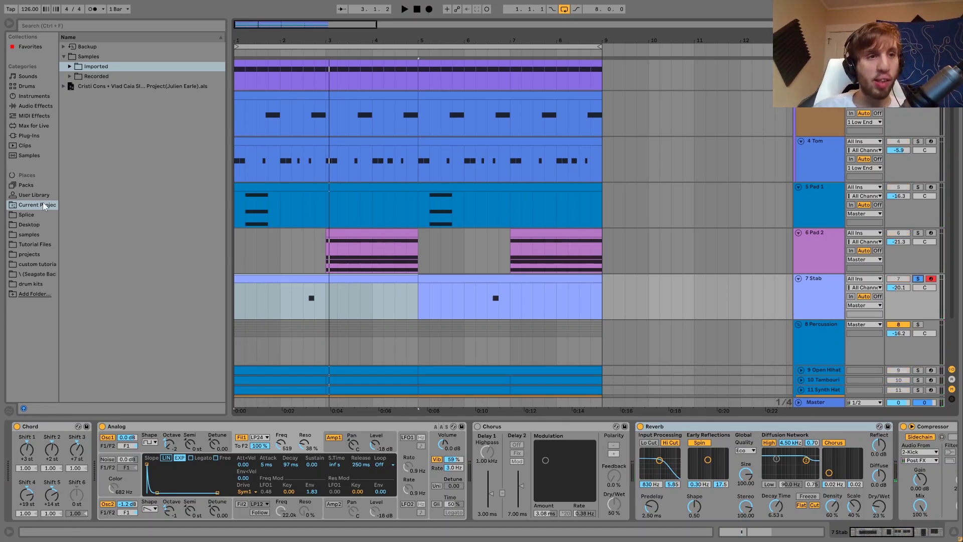
click(36, 116)
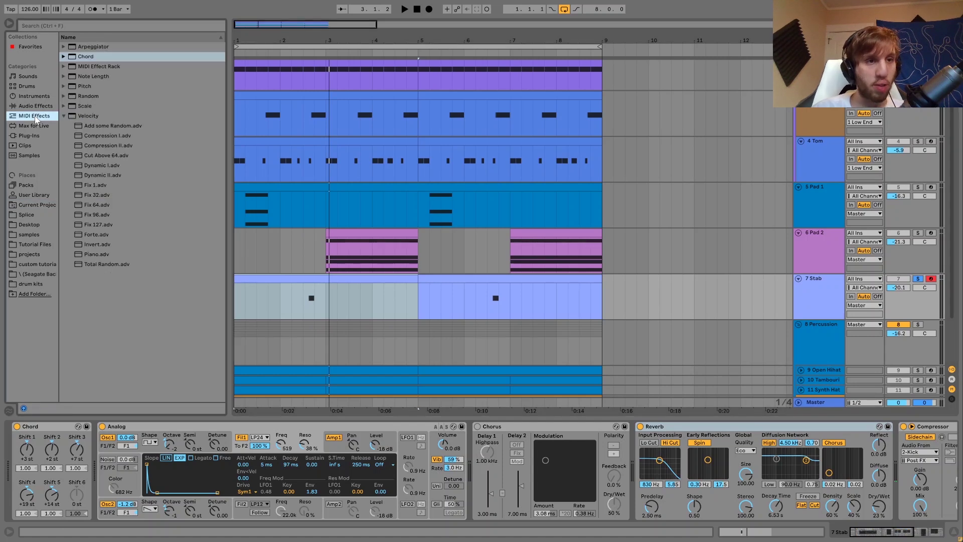
click(79, 56)
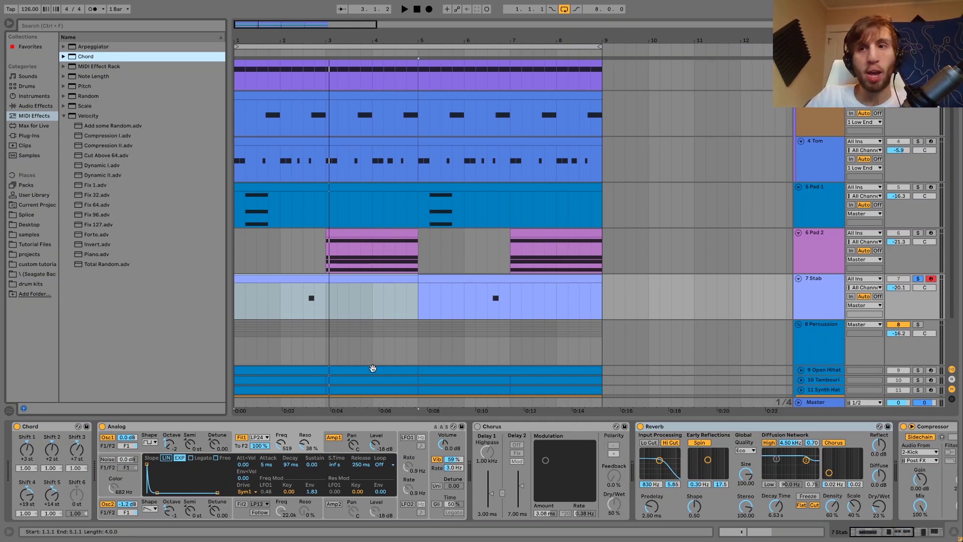
key(z)
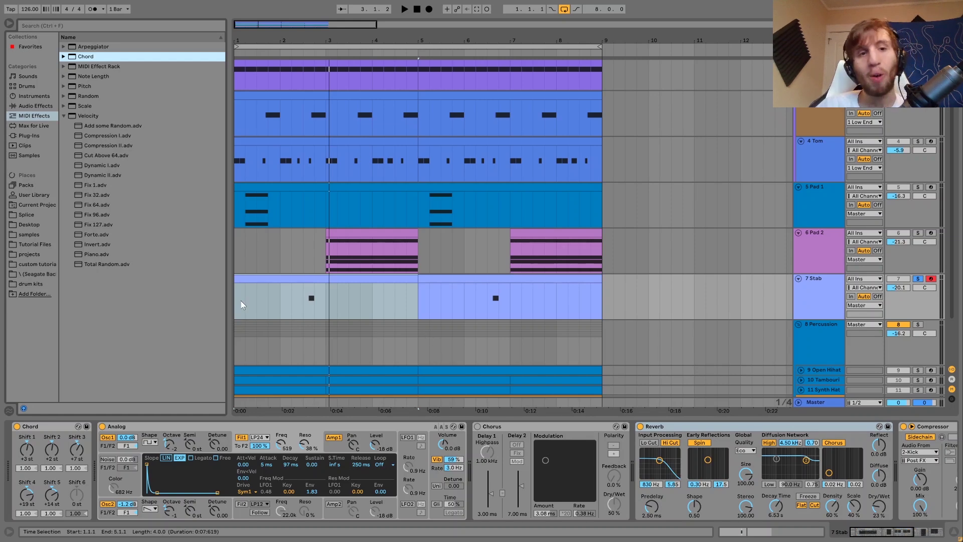
Examine the notes of Pad 2's first clip, then return to the Stab devices with the computer keyboard octave at C3 to D4.
double_click(351, 233)
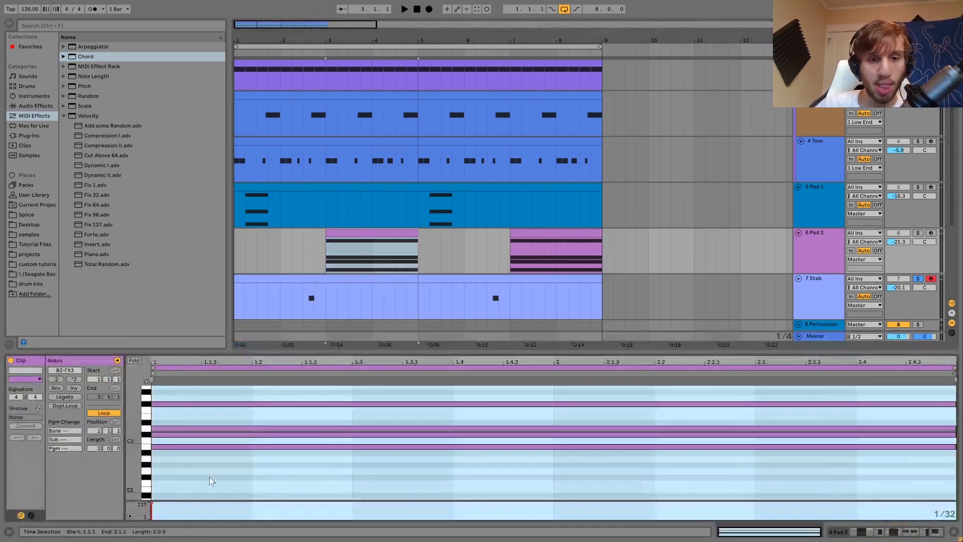
click(329, 279)
click(830, 294)
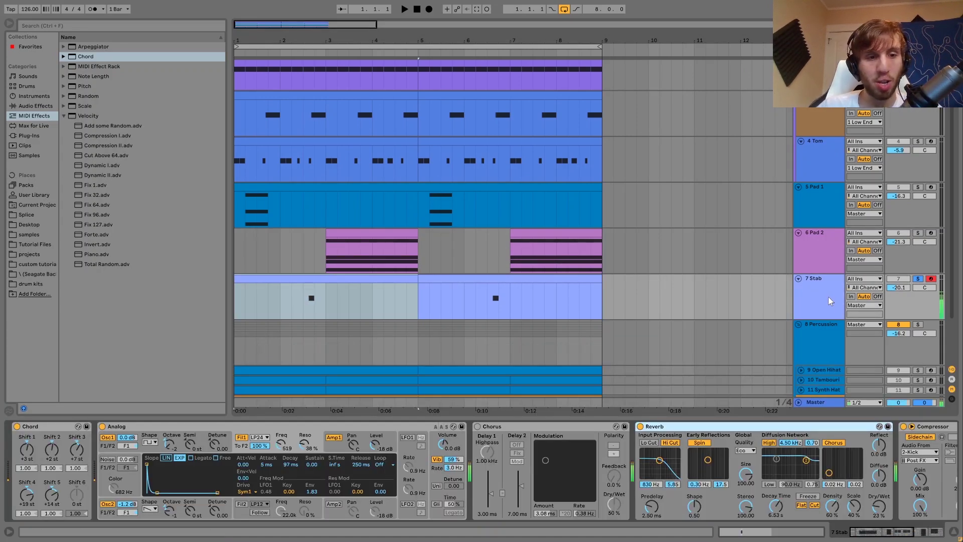
key(x)
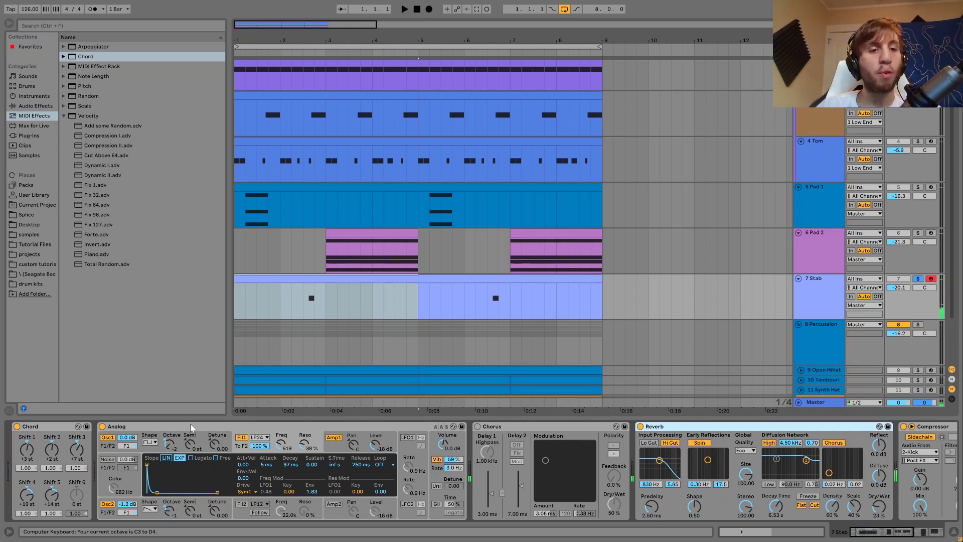
Examine the oscillator, filter, amplifier and global settings of the Stab's Analog synth.
click(175, 434)
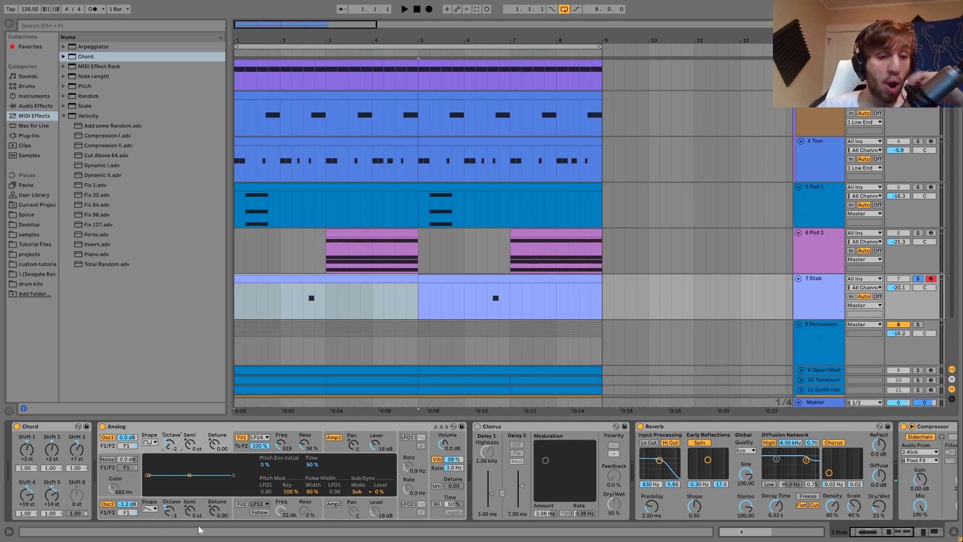
click(151, 518)
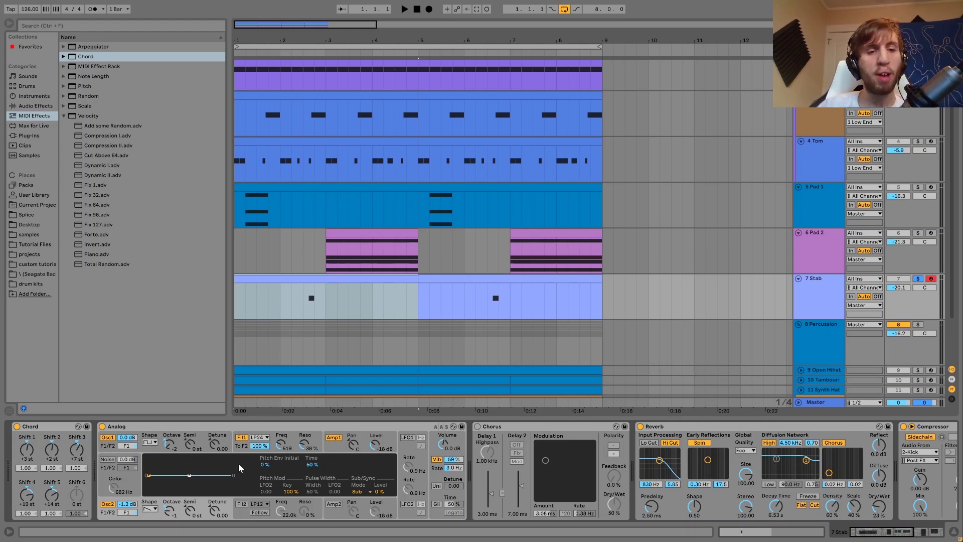
click(243, 448)
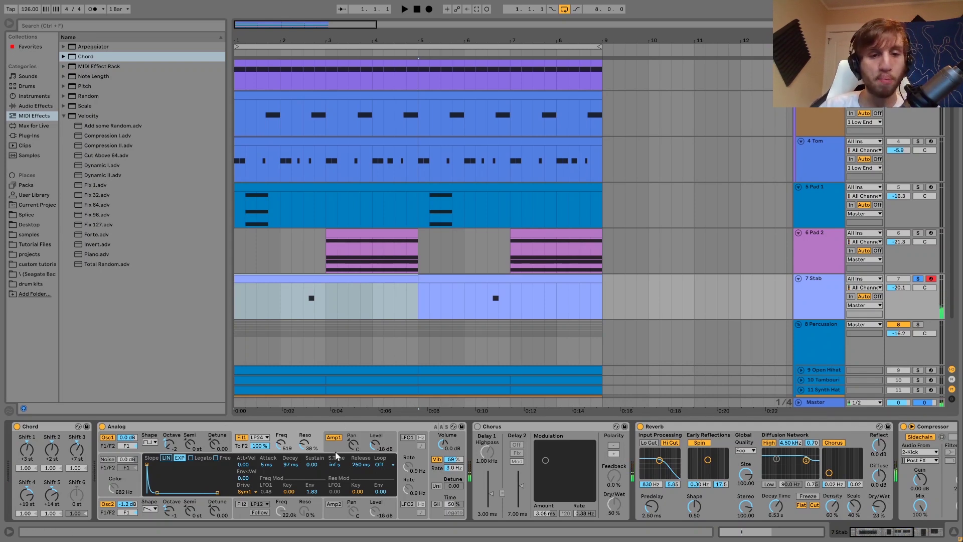
click(334, 437)
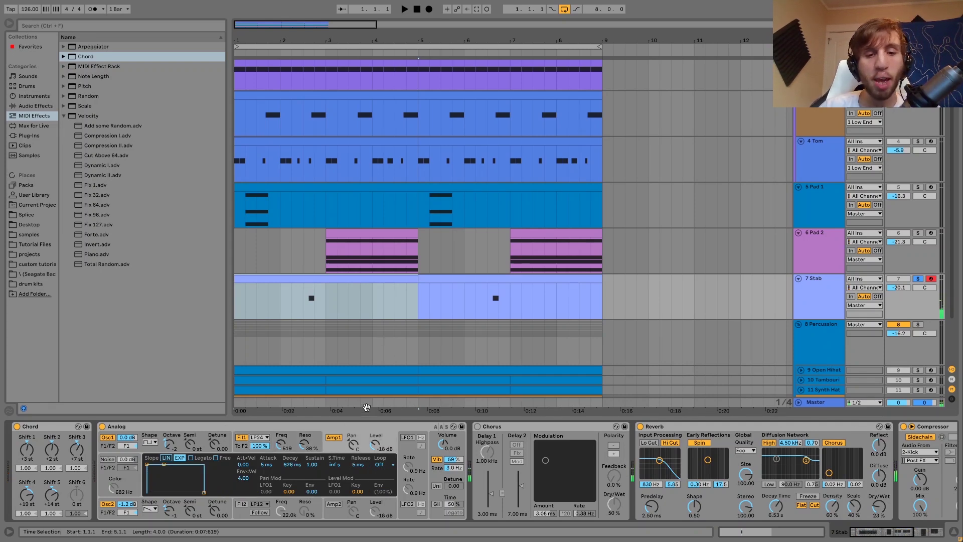
click(438, 468)
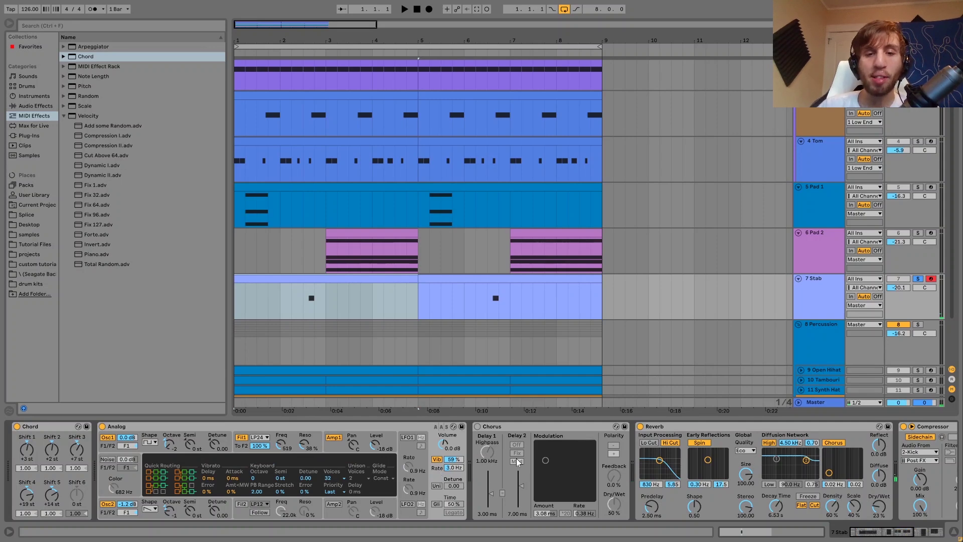
key(Delete)
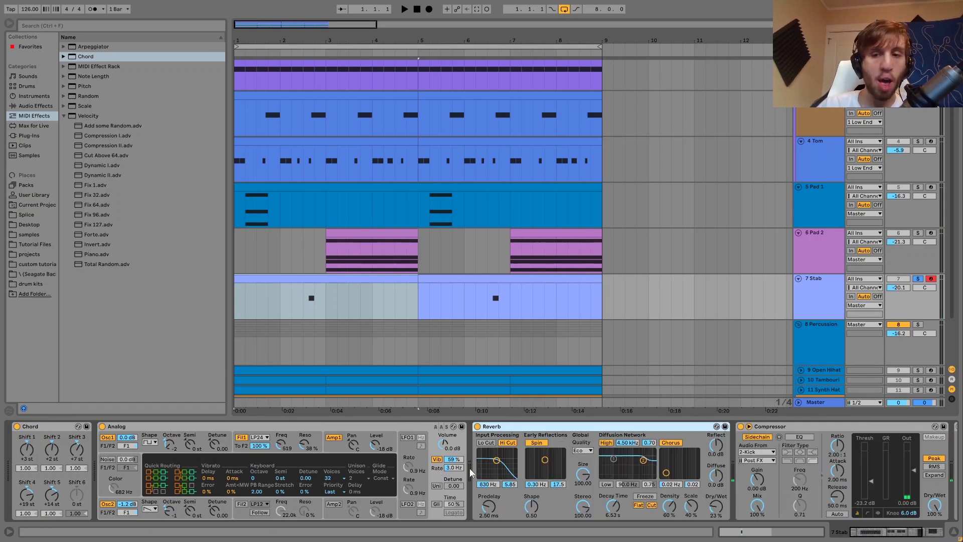
scroll(552, 433, down, 5)
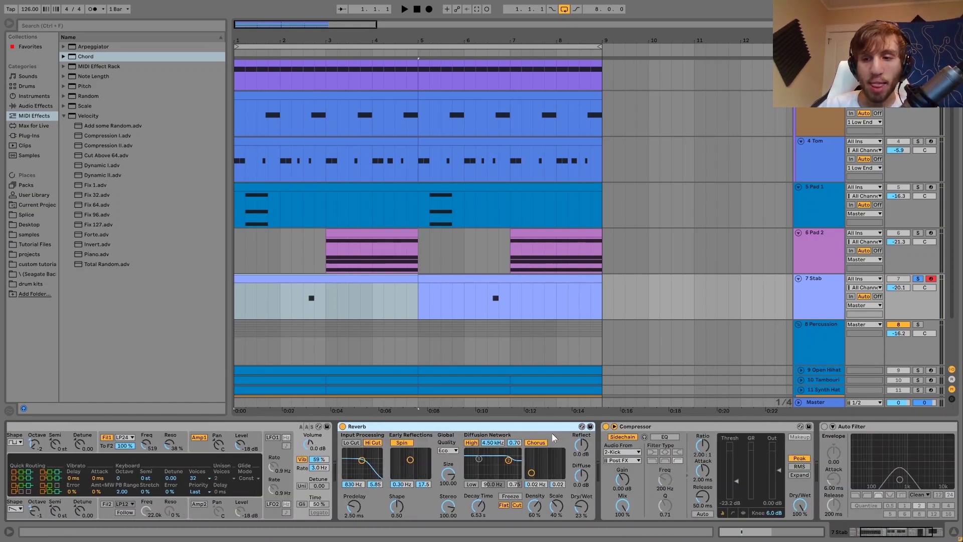
click(739, 427)
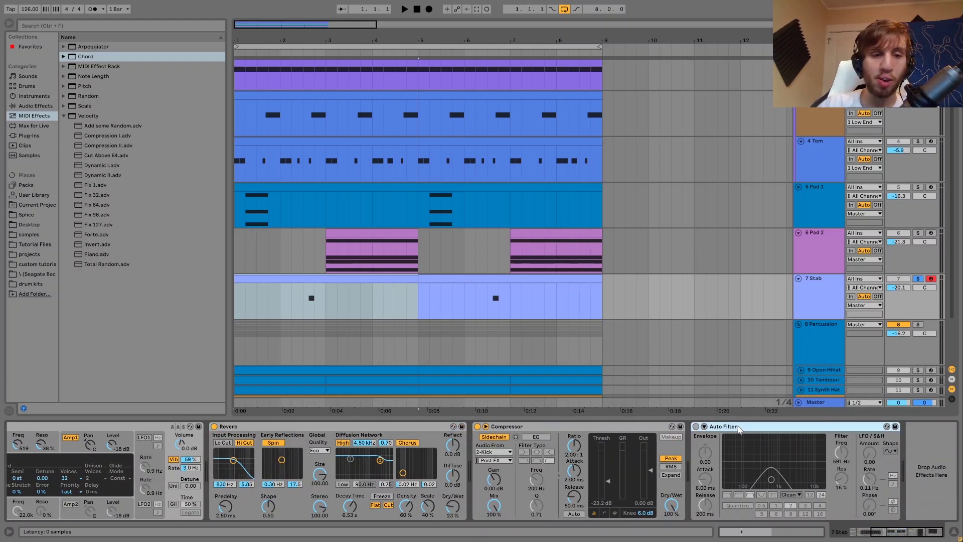
key(Delete)
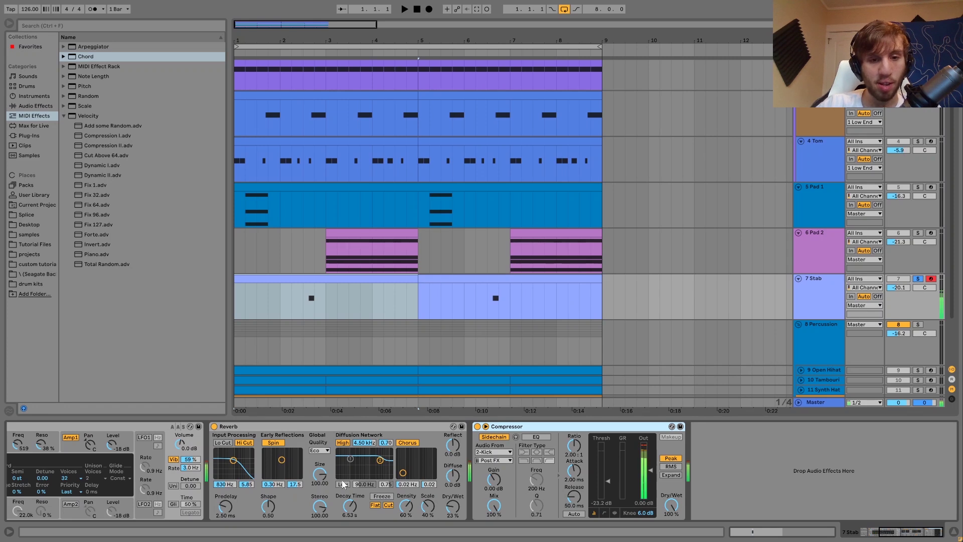
Play the soloed Stab, clear its solo and play the full mix from bar 2.
key(space)
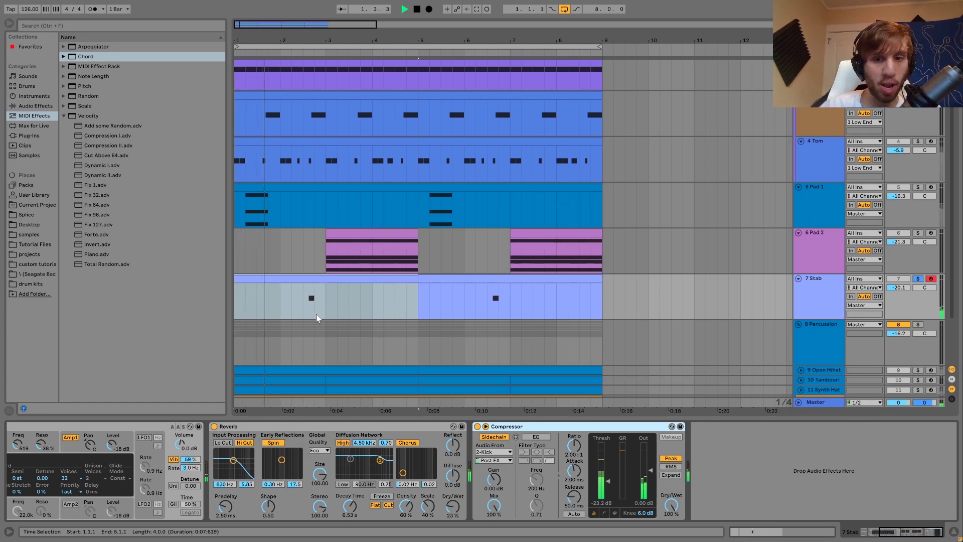
click(917, 279)
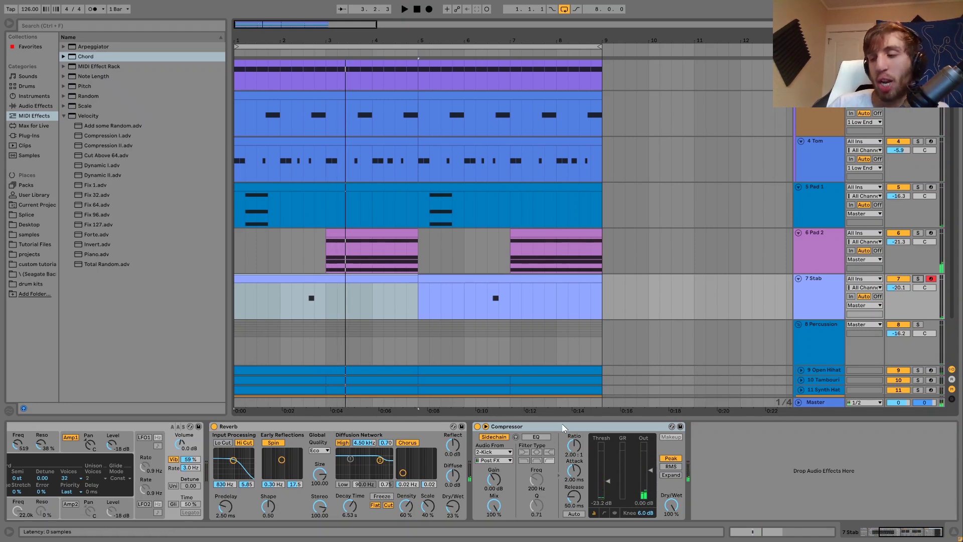
click(277, 308)
click(279, 308)
key(space)
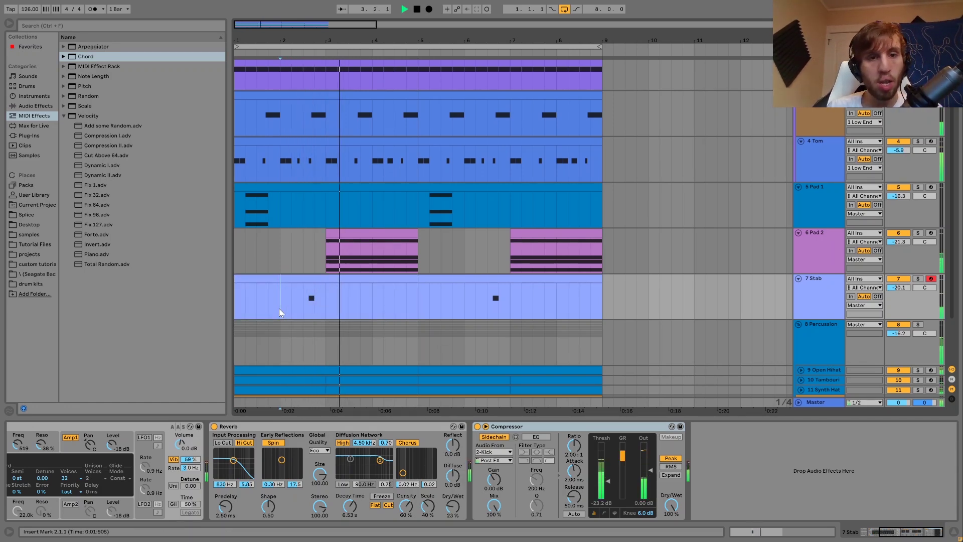
key(space)
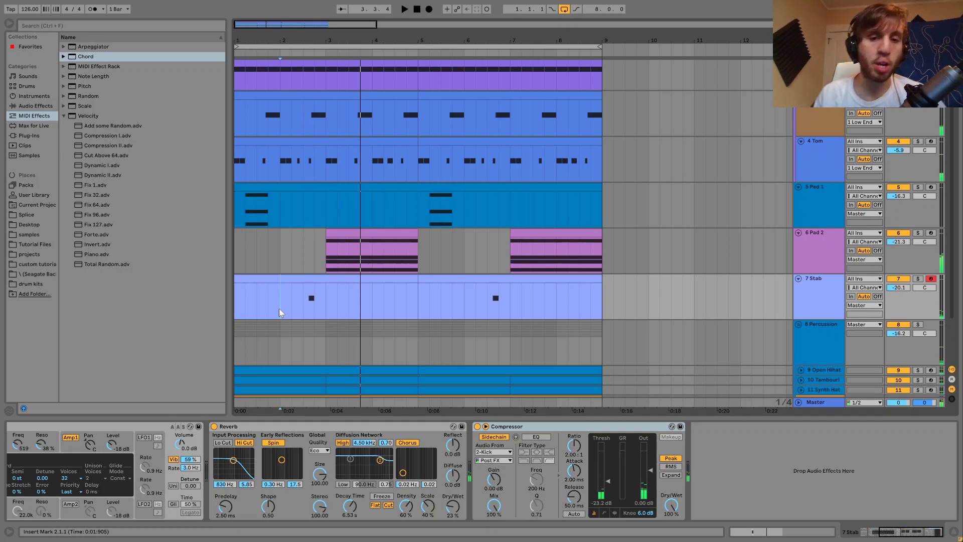
Compare the full mix with the Stab's sidechain Compressor bypassed and re-enabled.
click(477, 427)
key(space)
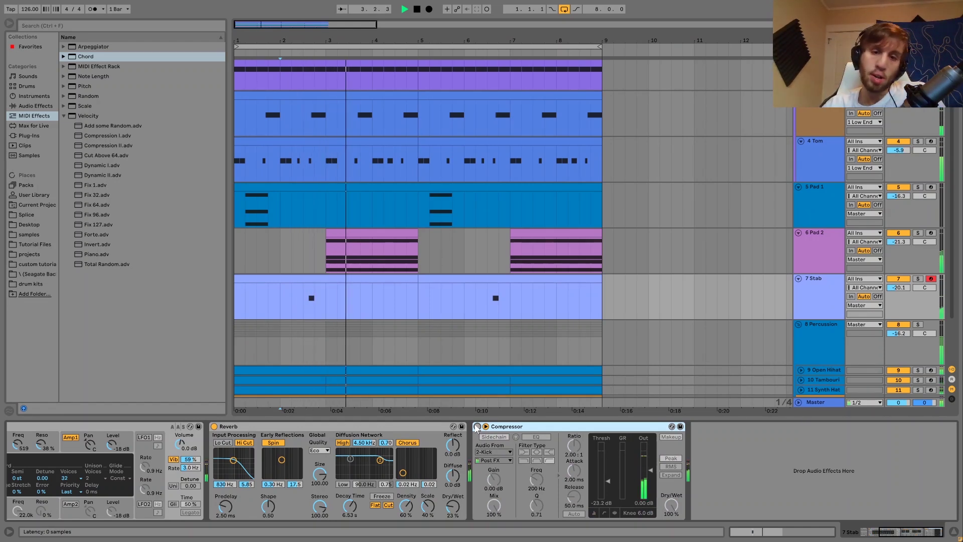
click(478, 426)
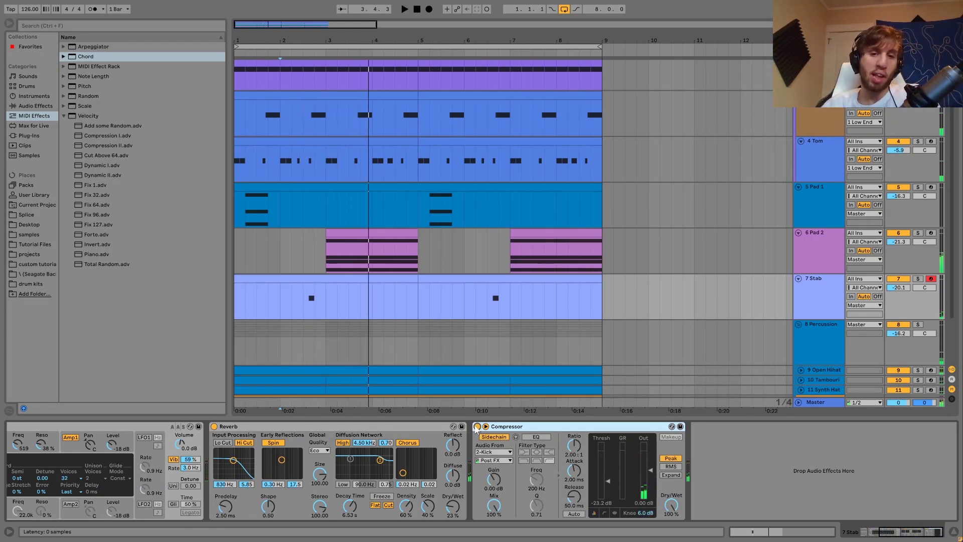
key(space)
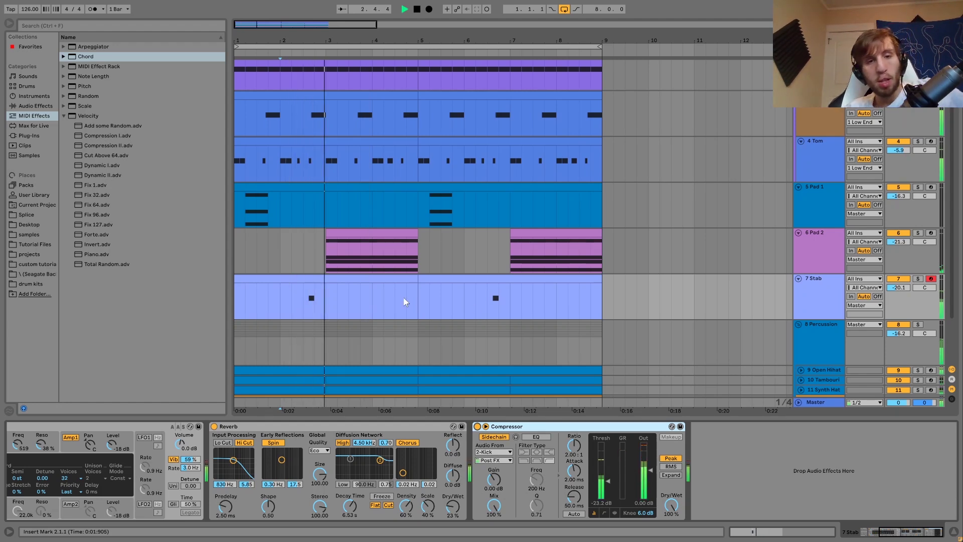
key(space)
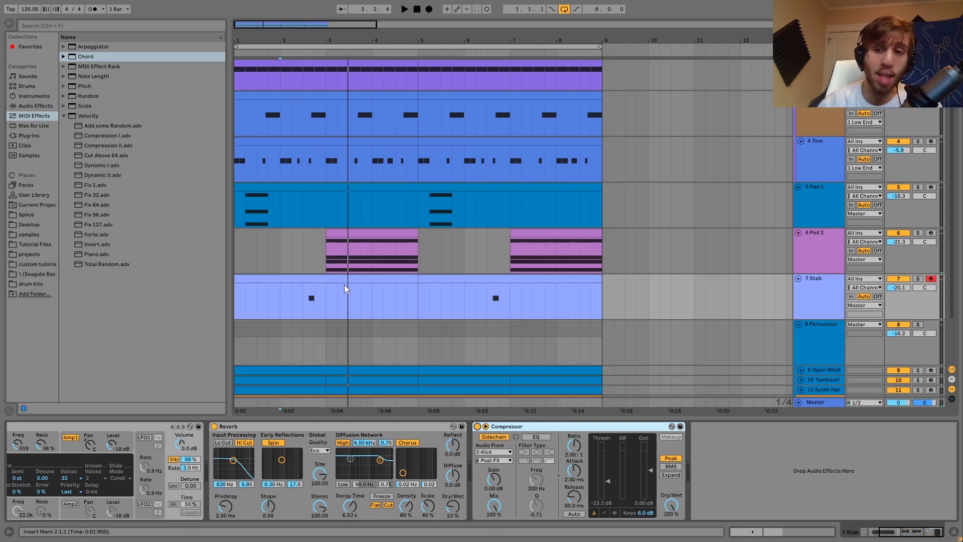
Select and unfold the Open Hihat track in the Percussion group to show its pattern and devices.
scroll(344, 284, down, 4)
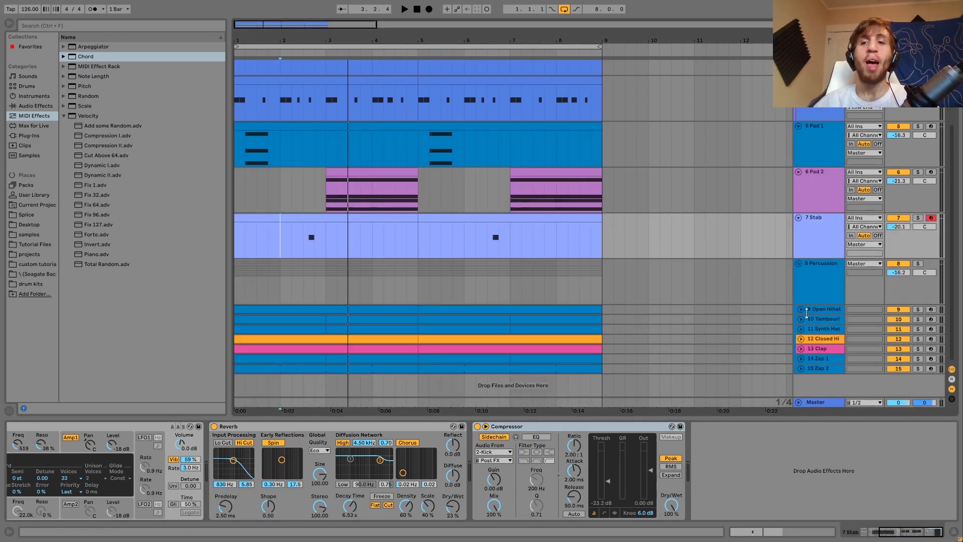
click(817, 310)
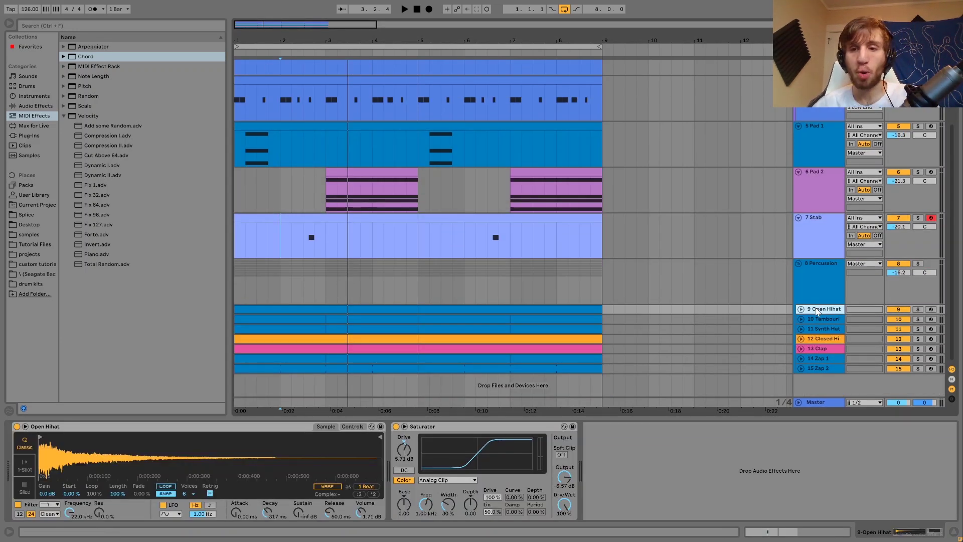
click(802, 309)
scroll(804, 308, down, 1)
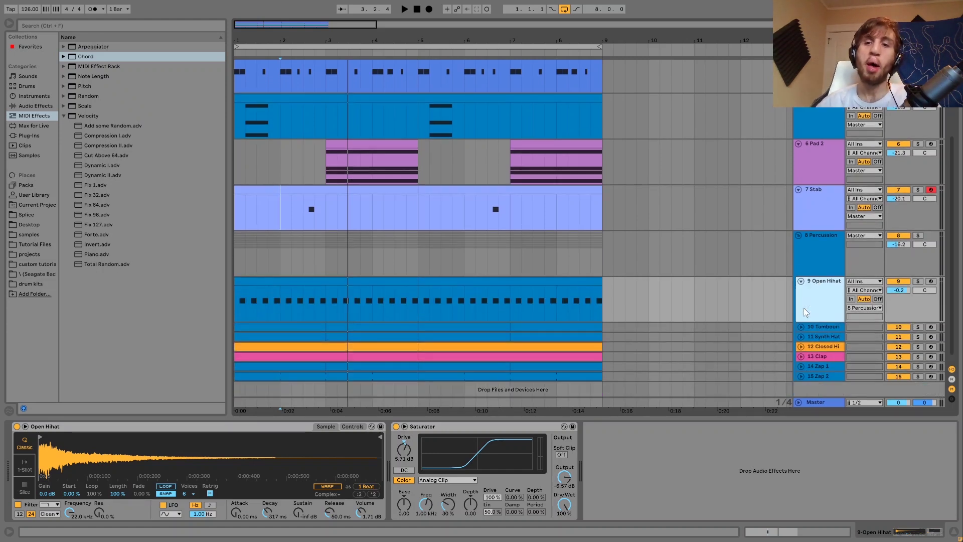
Solo the Open Hihat track and play its pattern from the start.
click(918, 281)
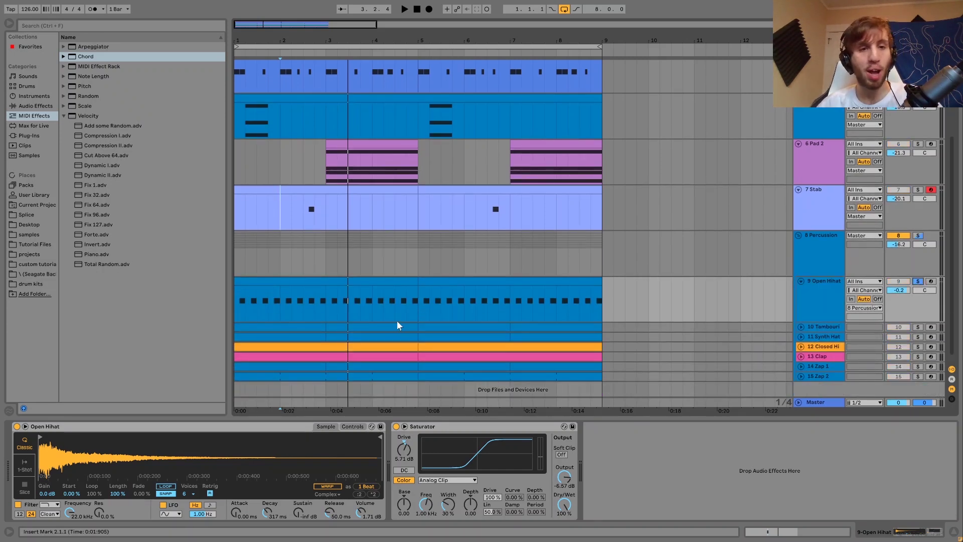
click(279, 282)
key(space)
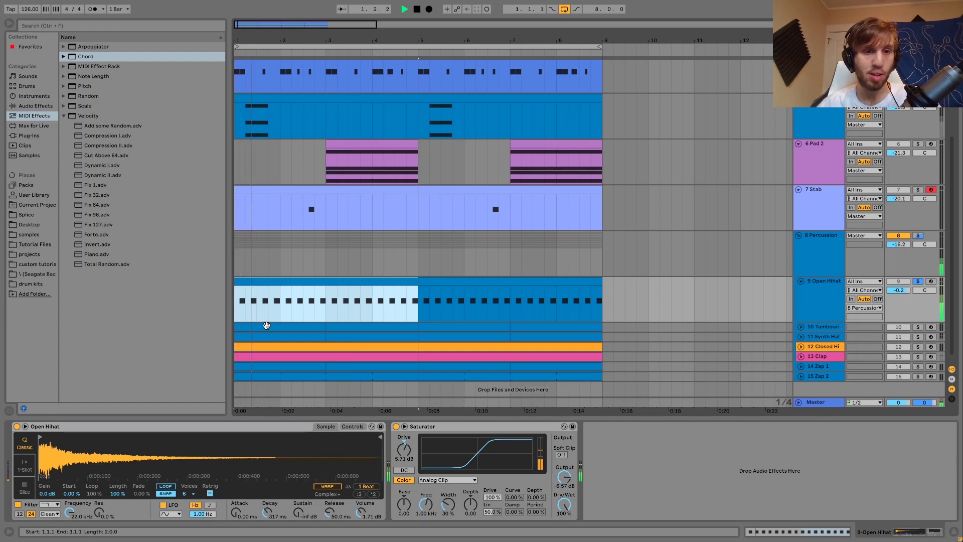
key(space)
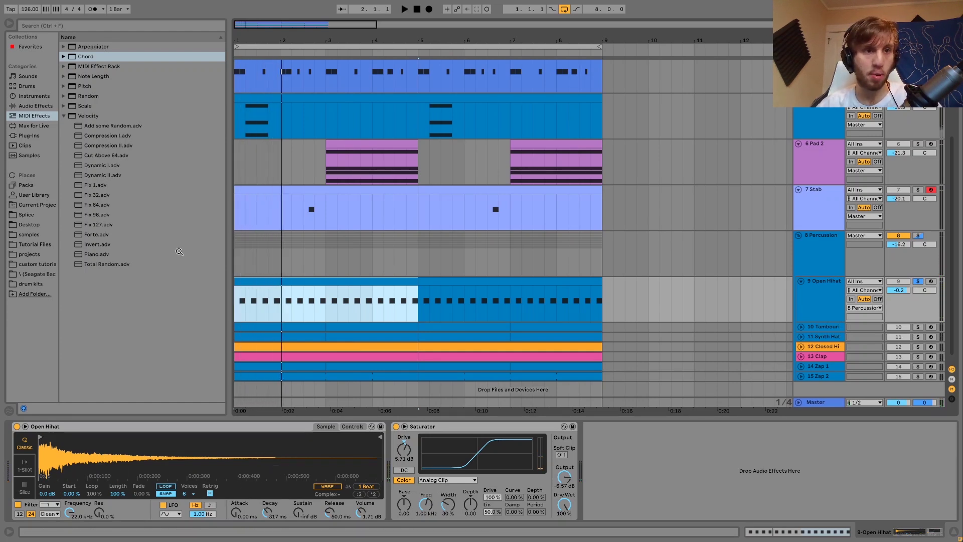
Locate Open Hihat.wav among the project's imported samples, and turn off the filter in the Open Hihat's sampler during soloed playback.
key(ctrl+alt+b)
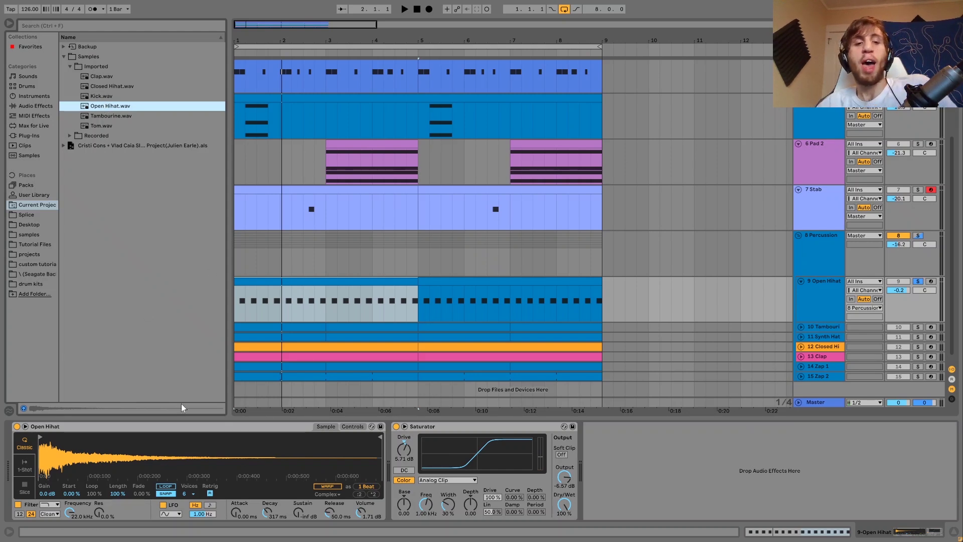
click(353, 427)
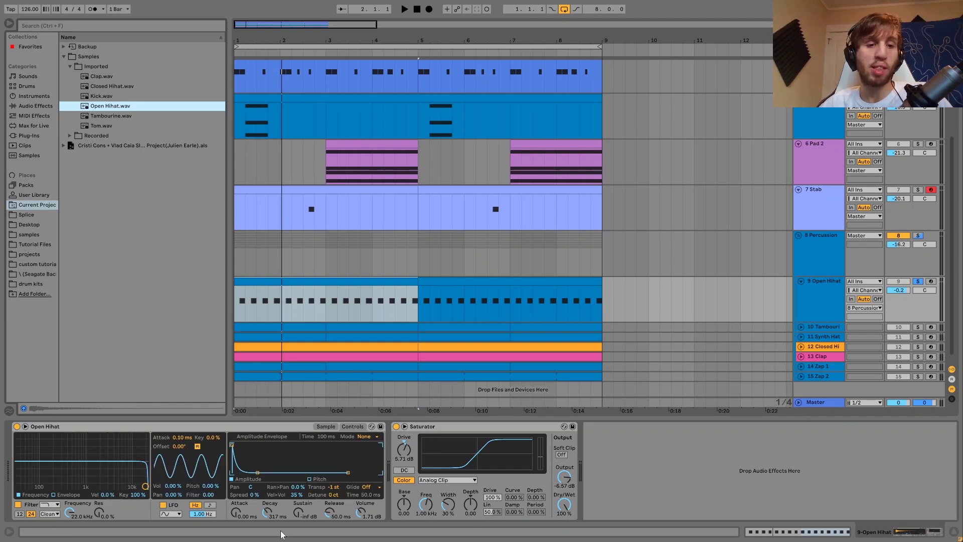
key(space)
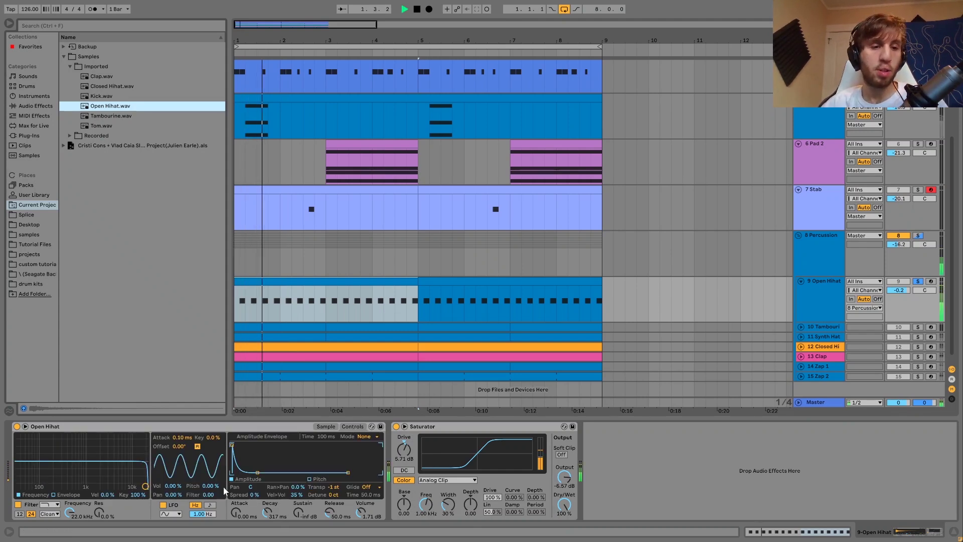
click(18, 504)
key(space)
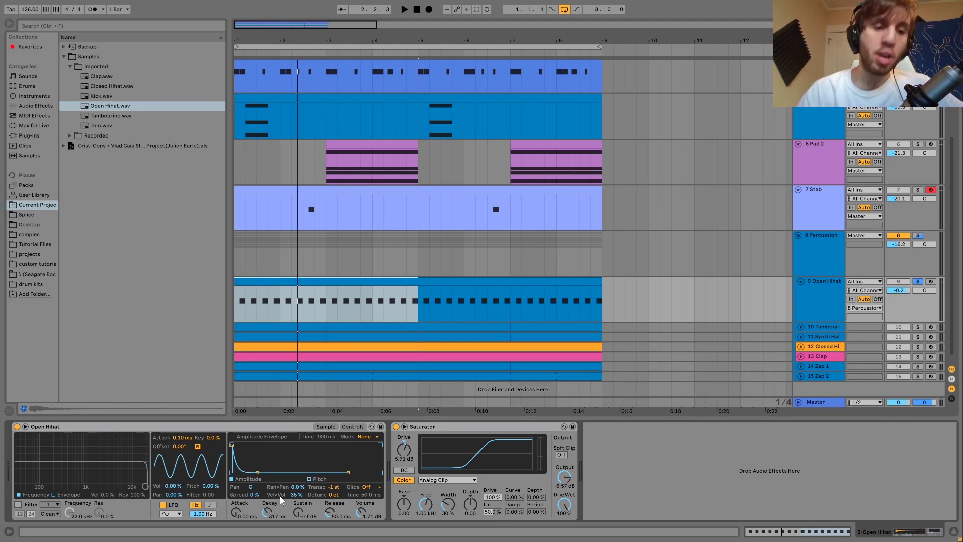
click(99, 108)
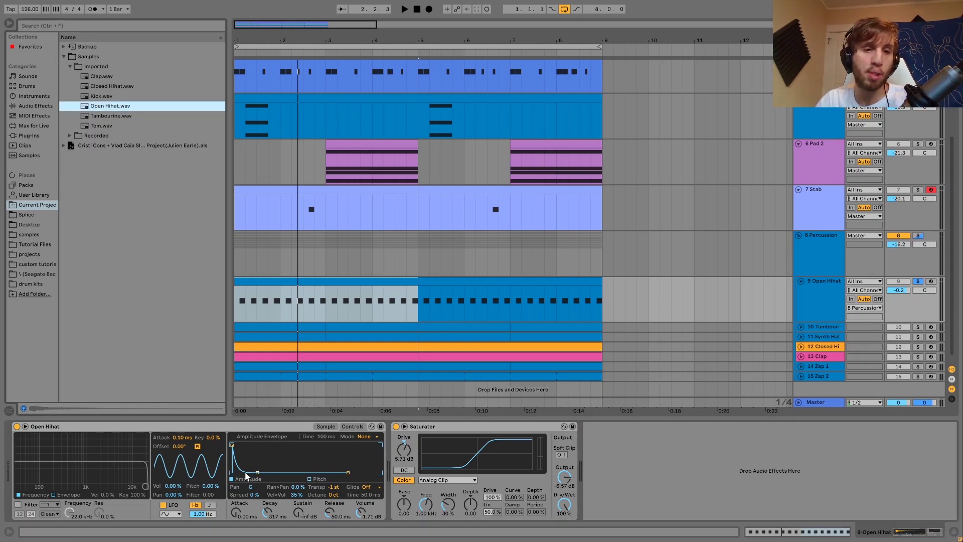
Clear the Open Hihat's solo while playing the mix, and preview the original Open Hihat.wav sample.
key(space)
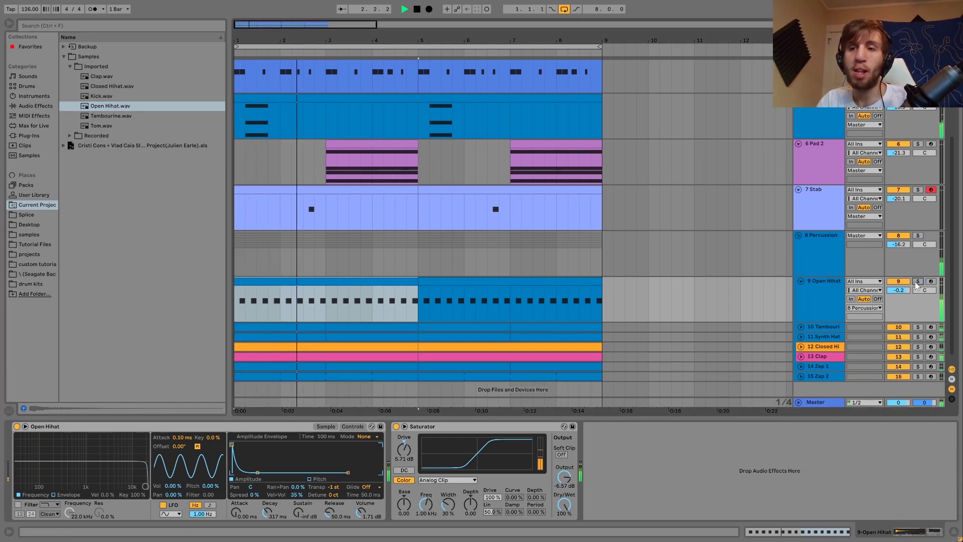
click(828, 289)
key(space)
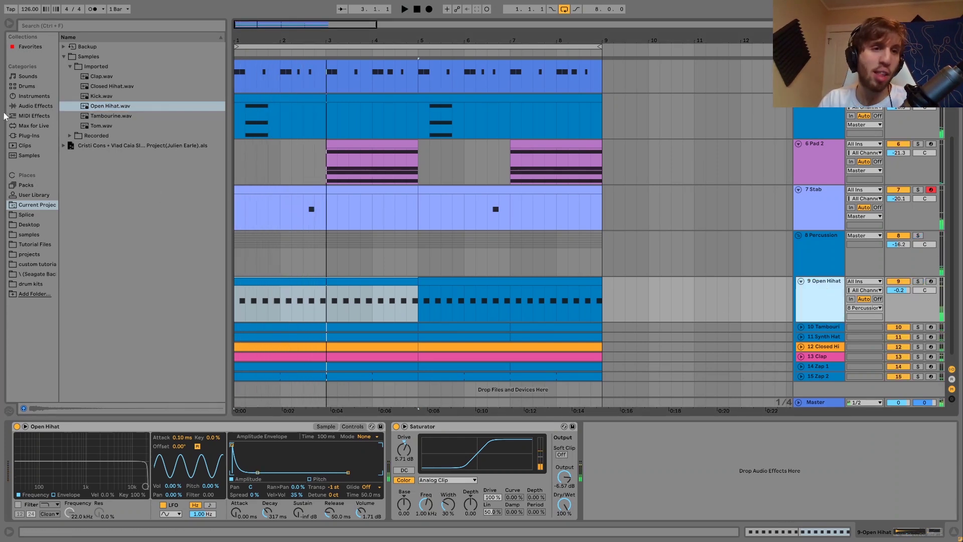
click(120, 107)
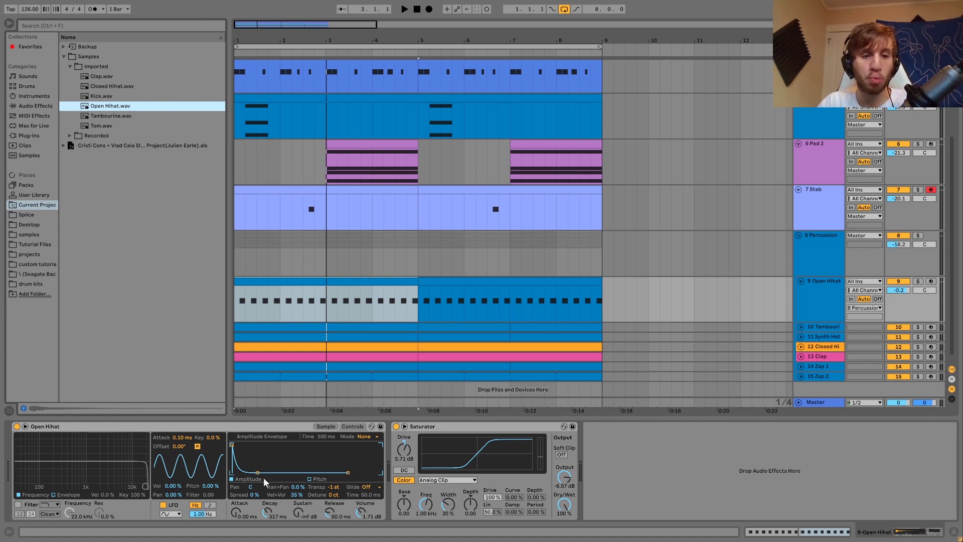
Compare the mix with the Open Hihat's sustain raised to 0.0 dB and lowered back to -inf dB.
key(space)
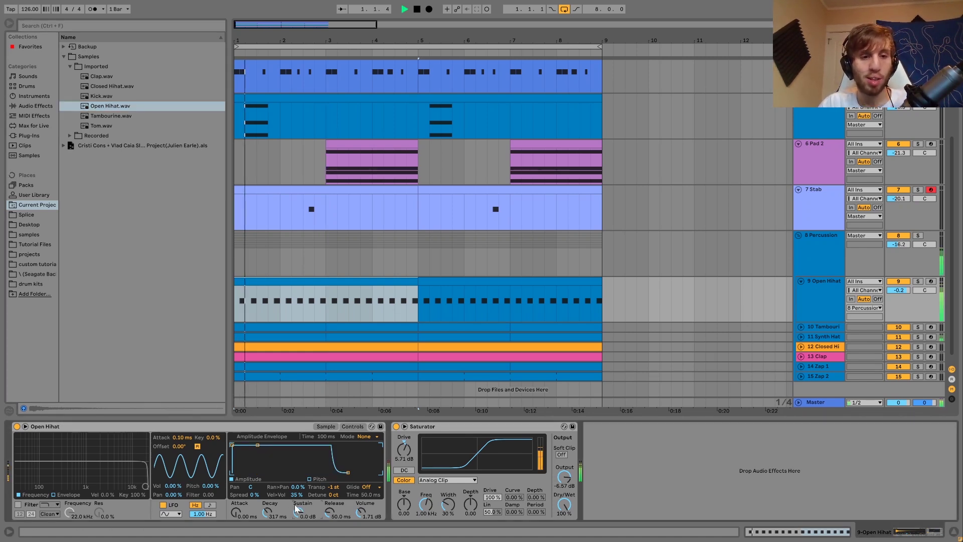
drag(296, 506, 296, 512)
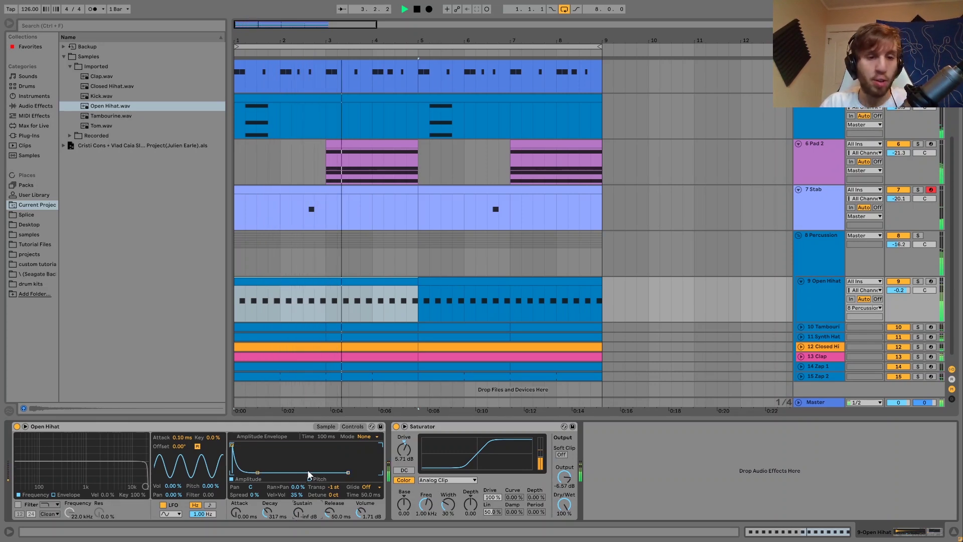
key(space)
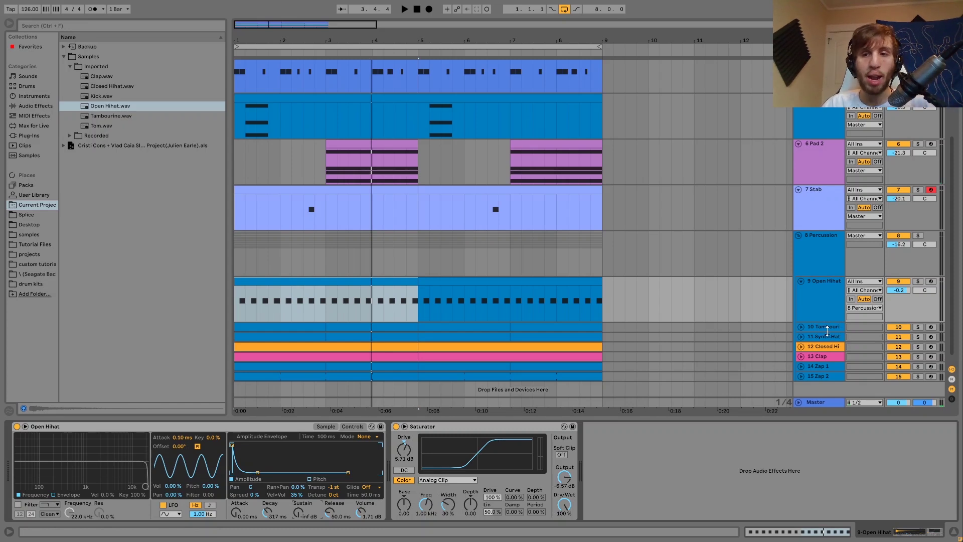
Solo the Tambourine, Synth Hat and Closed Hihat tracks together.
click(846, 327)
click(918, 327)
ctrl+click(918, 336)
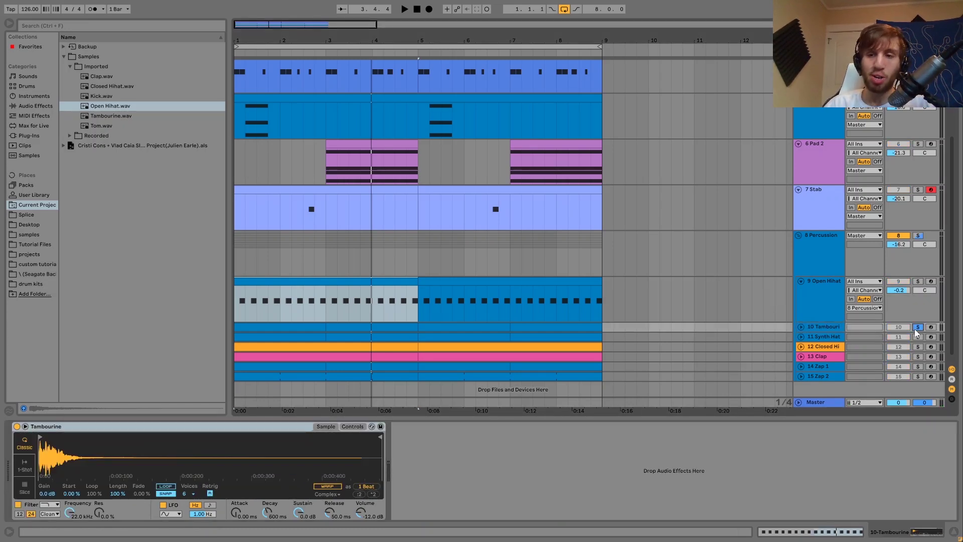
ctrl+click(918, 347)
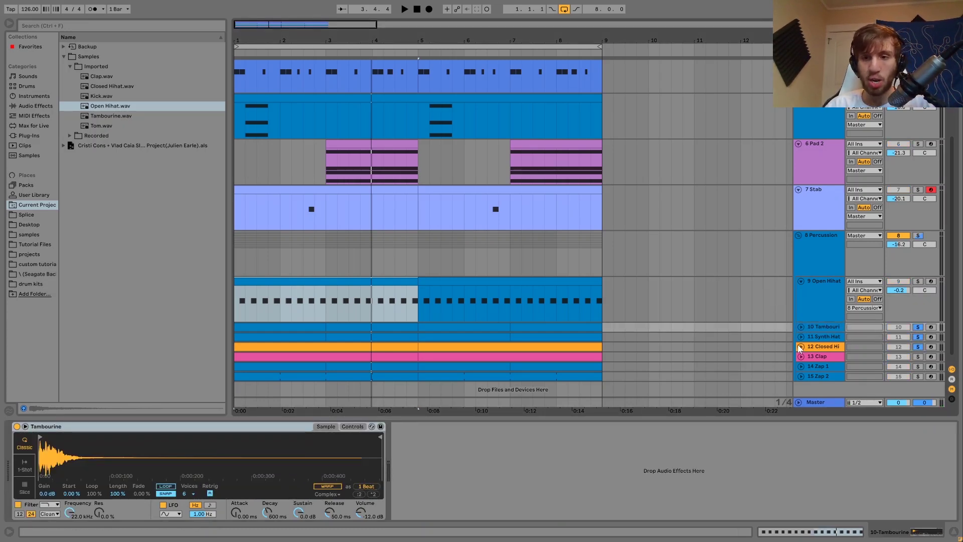
Unfold the Tambourine, Synth Hat and Closed Hihat tracks and play them together to follow their patterns.
click(802, 346)
click(801, 337)
click(802, 327)
key(space)
scroll(799, 327, down, 4)
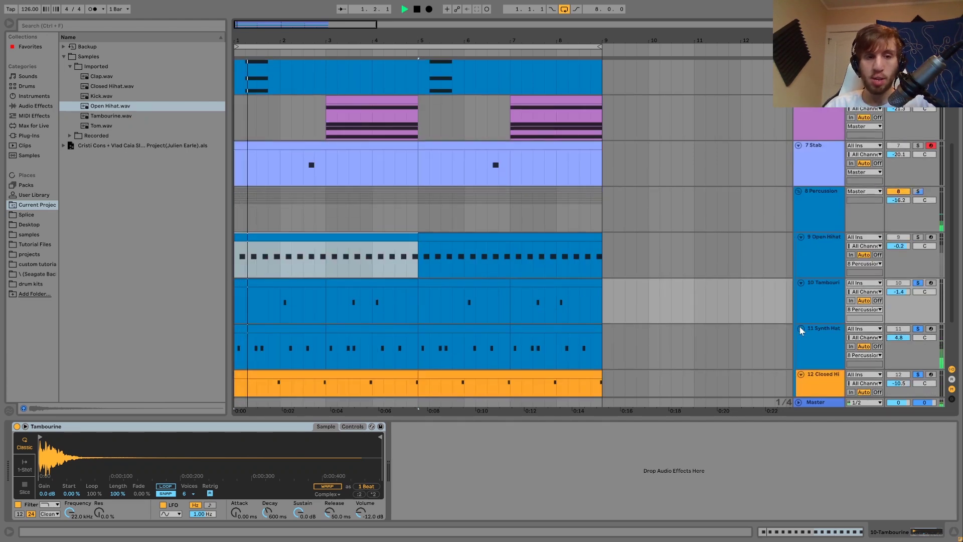
scroll(800, 326, down, 1)
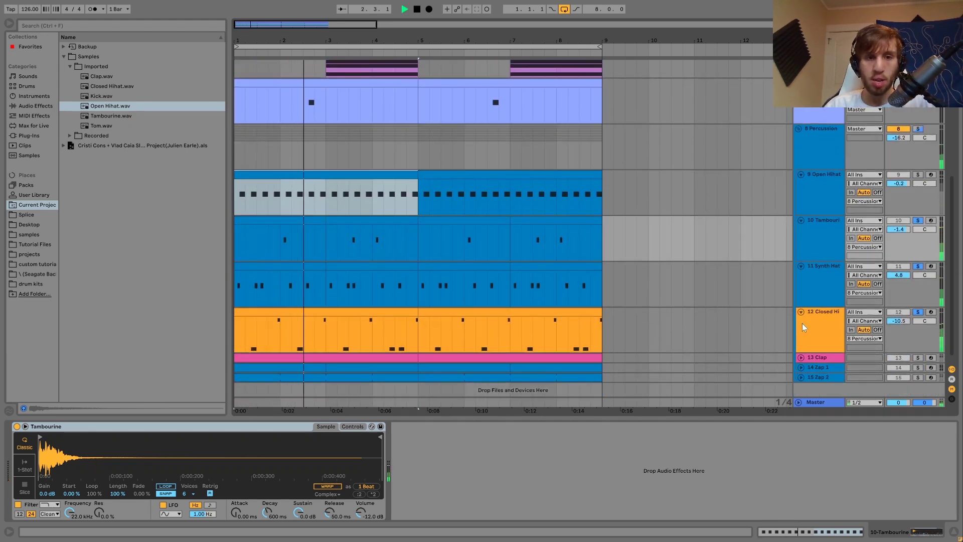
Add the Open Hihat to the soloed percussion tracks and replay them from the start.
click(918, 175)
key(space)
key(space)
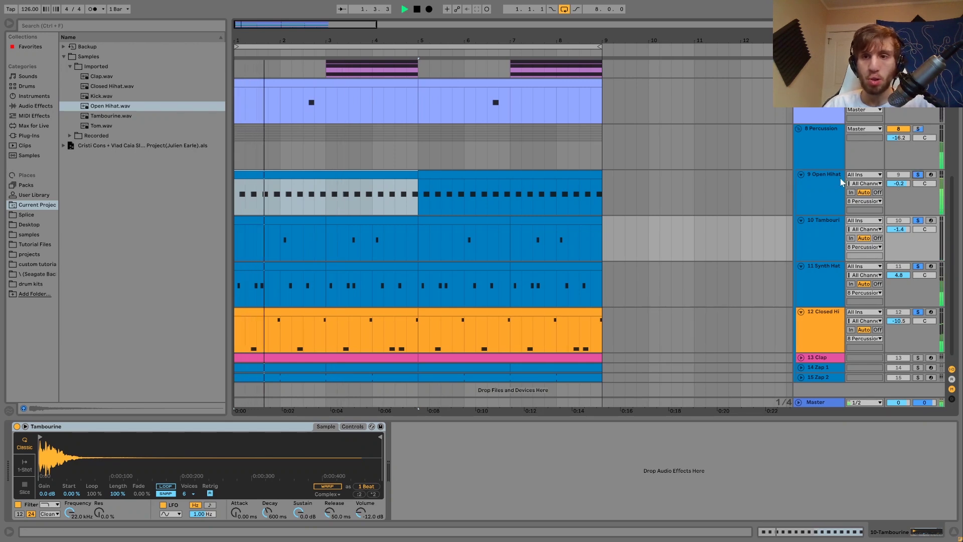
Select the Open Hihat track and clear all the percussion solos to hear the full mix.
click(828, 184)
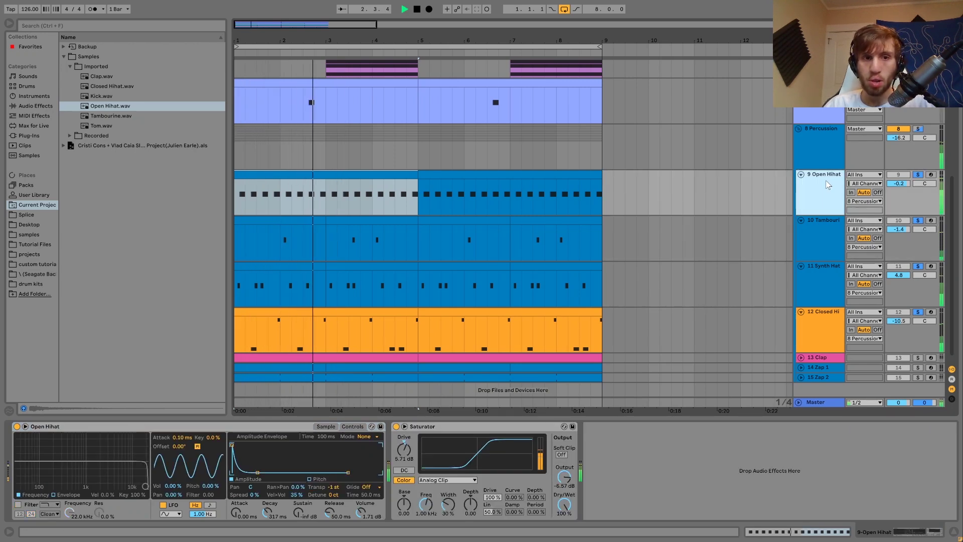
click(918, 175)
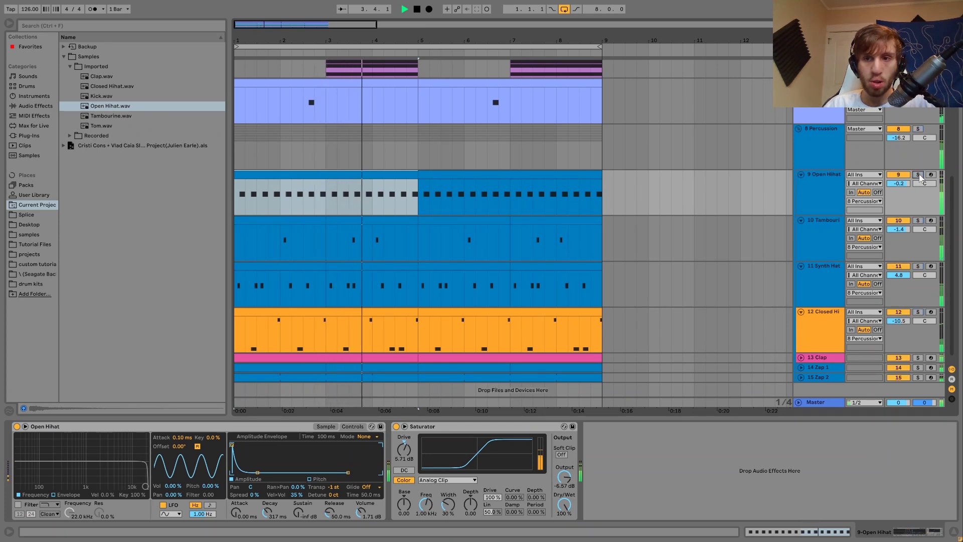
key(space)
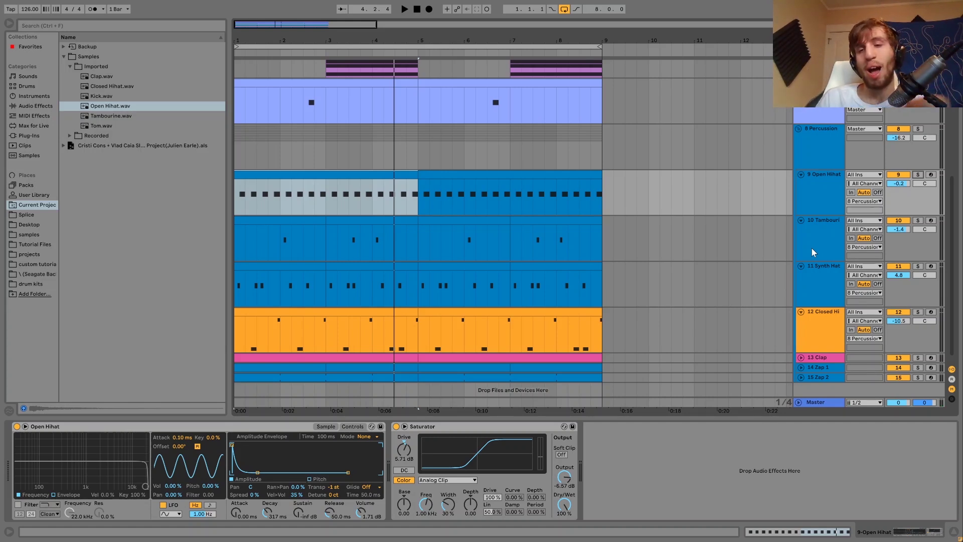
Examine the Tambourine's sampler and the Synth Hat's Operator, including oscillator A's envelope and noise wave, the filter and the LFO.
click(820, 332)
key(Up)
key(Up)
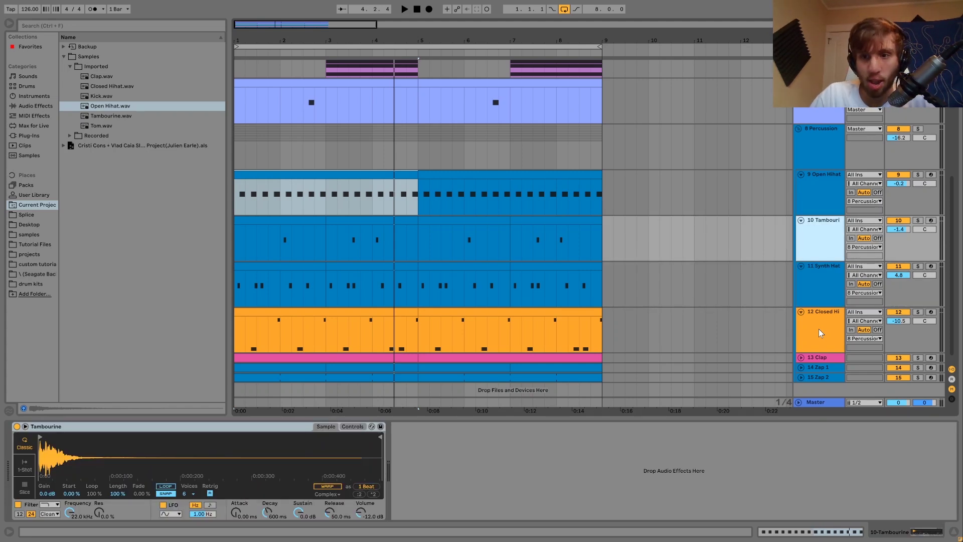
key(Down)
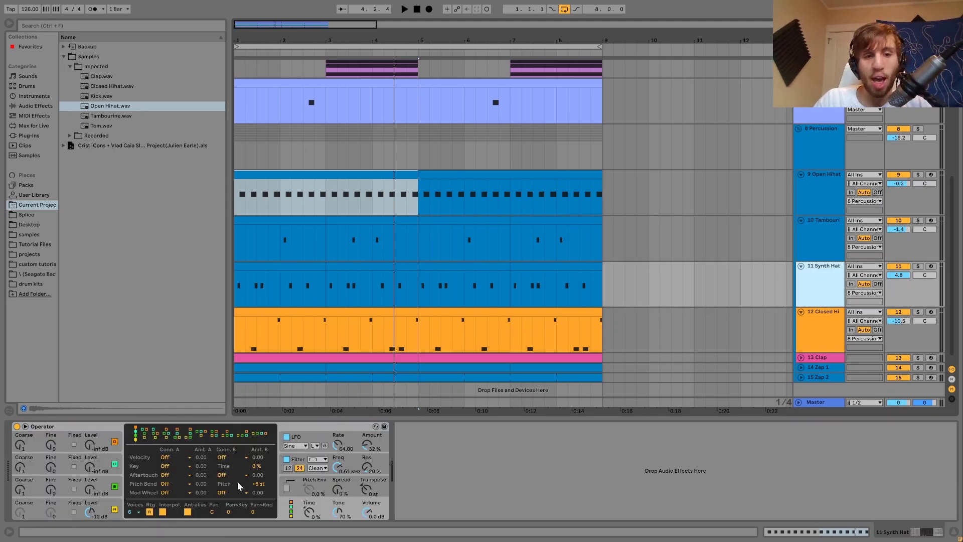
click(106, 504)
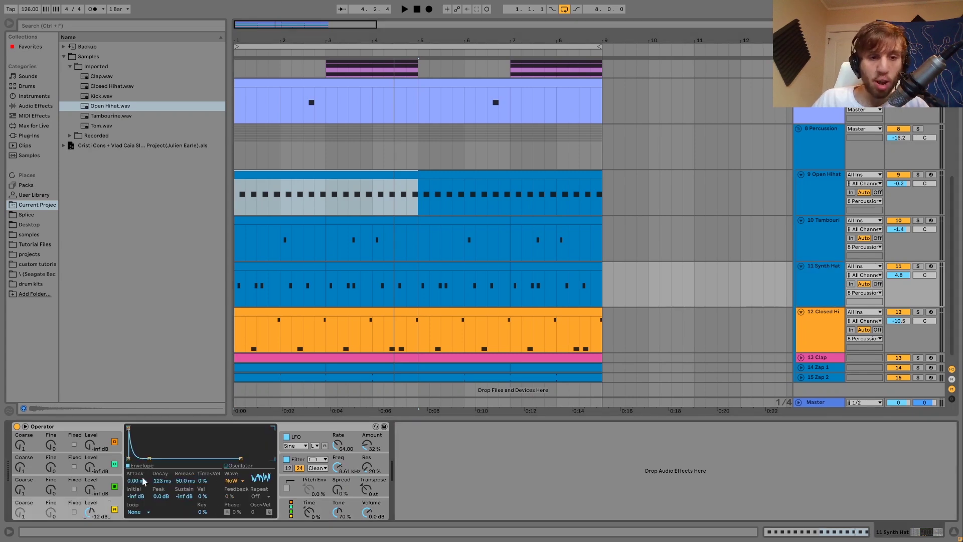
click(299, 468)
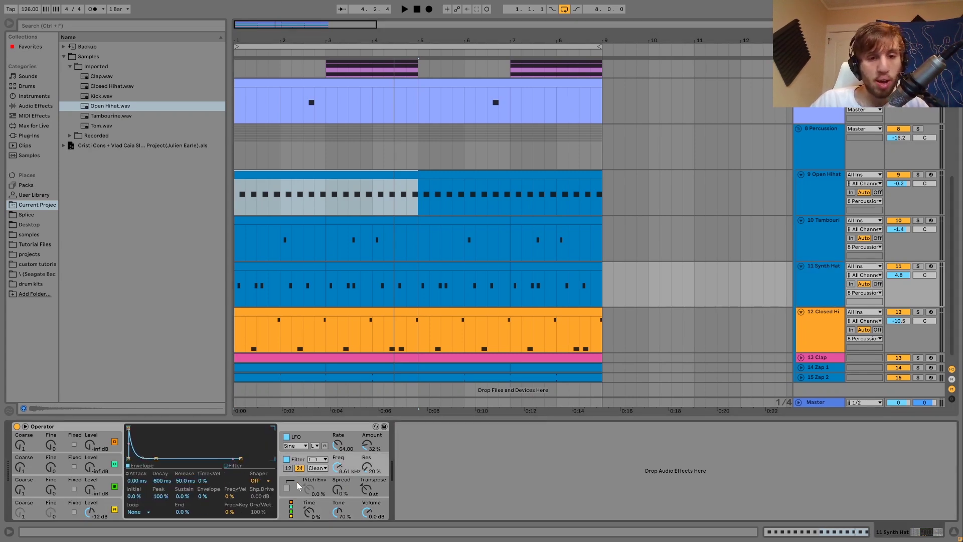
click(308, 443)
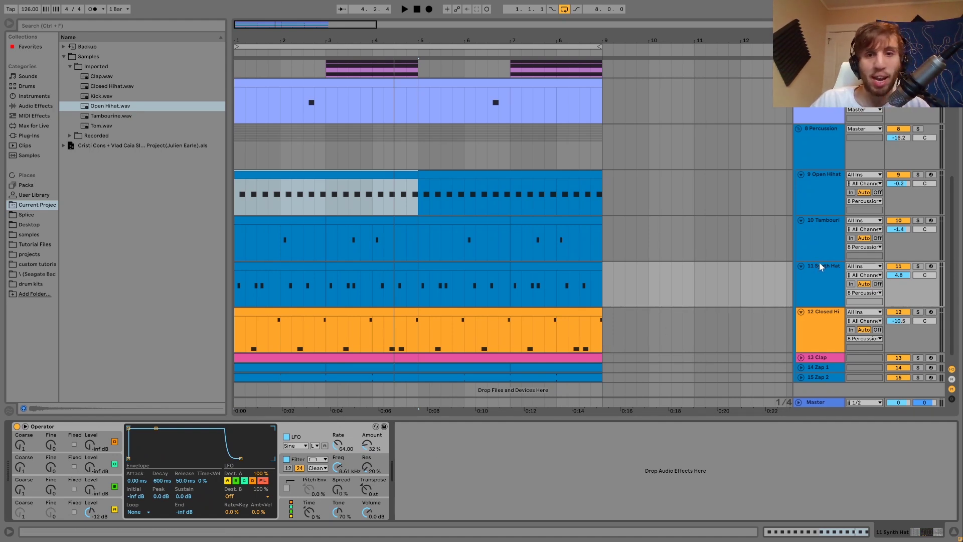
Compare the full mix with the Synth Hat and Tambourine tracks muted and unmuted again.
key(space)
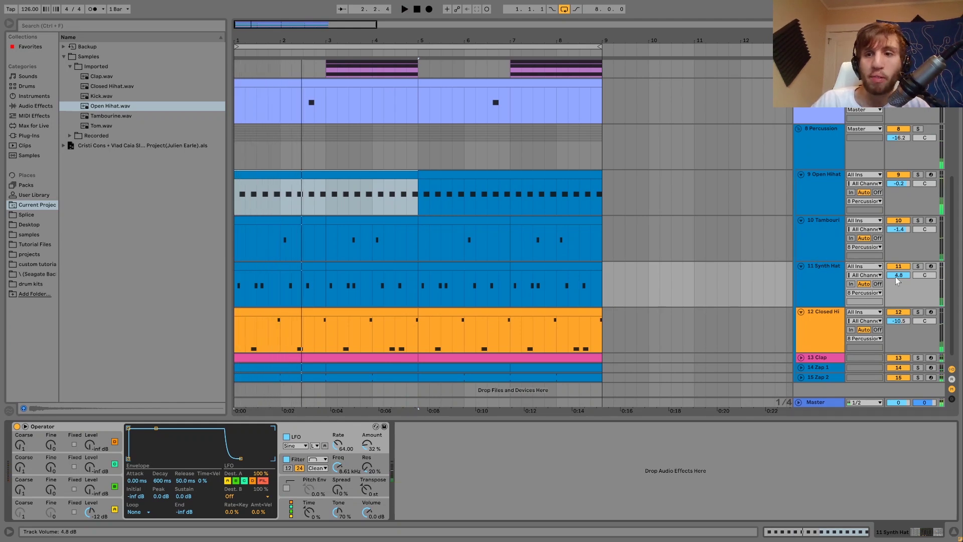
click(899, 267)
click(898, 221)
key(space)
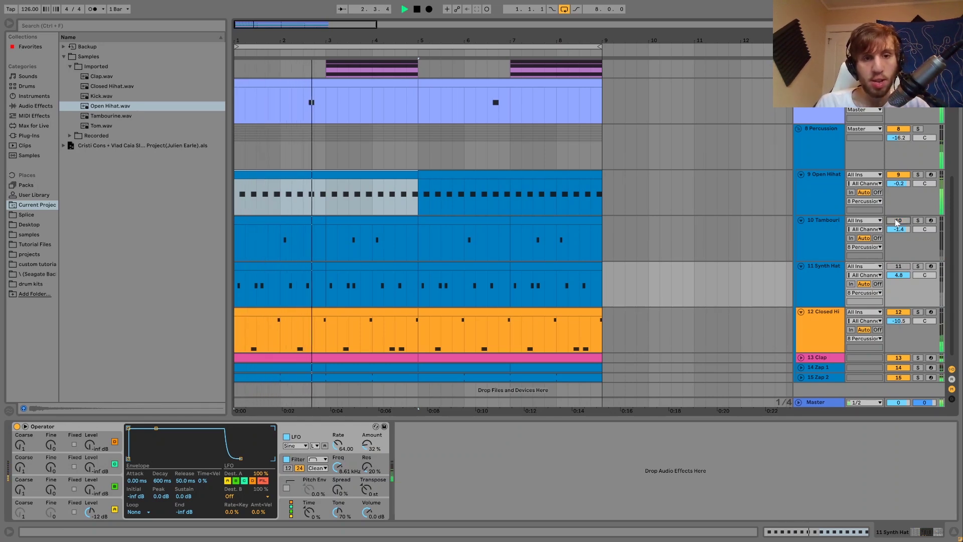
key(space)
click(897, 221)
click(903, 267)
key(space)
click(833, 272)
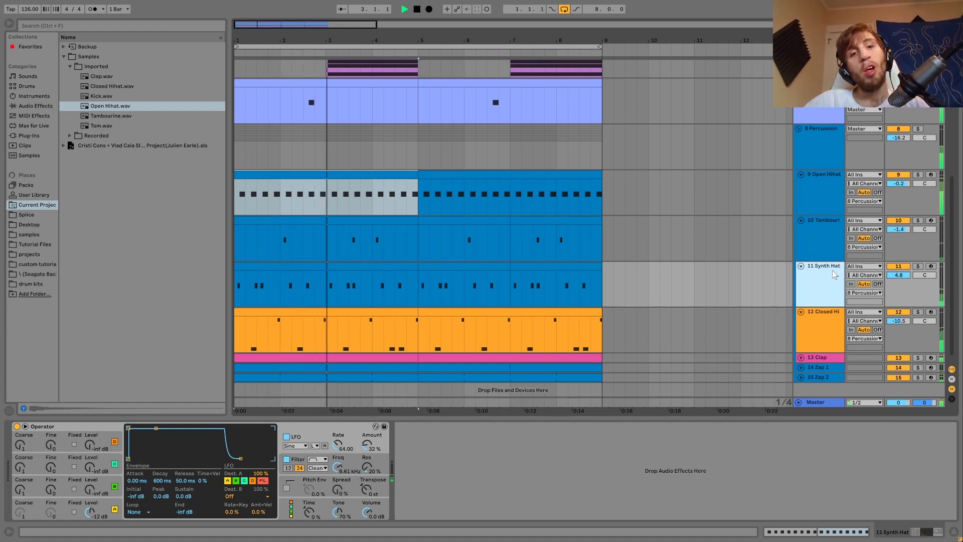
key(space)
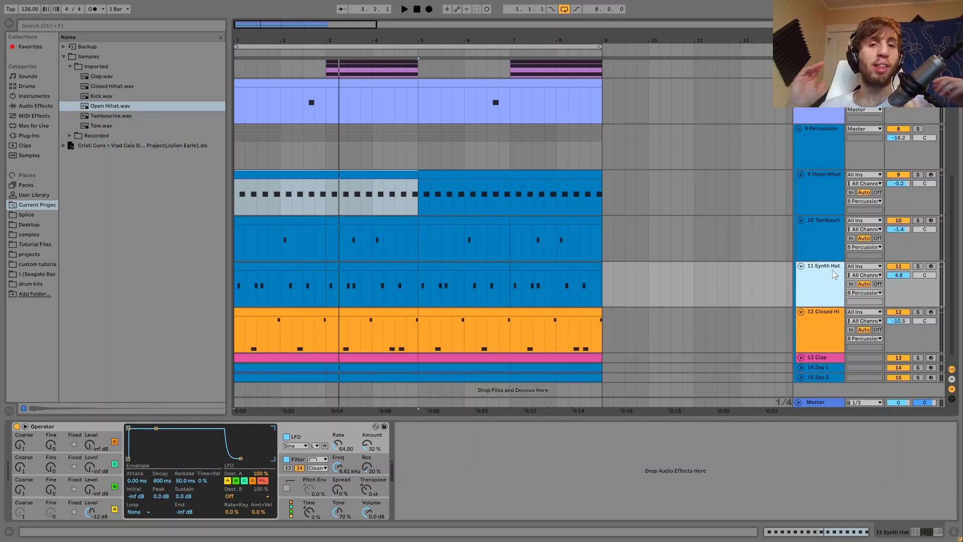
Play the mix, and select and unfold the Clap track to show its pattern and sampler.
scroll(834, 274, down, 1)
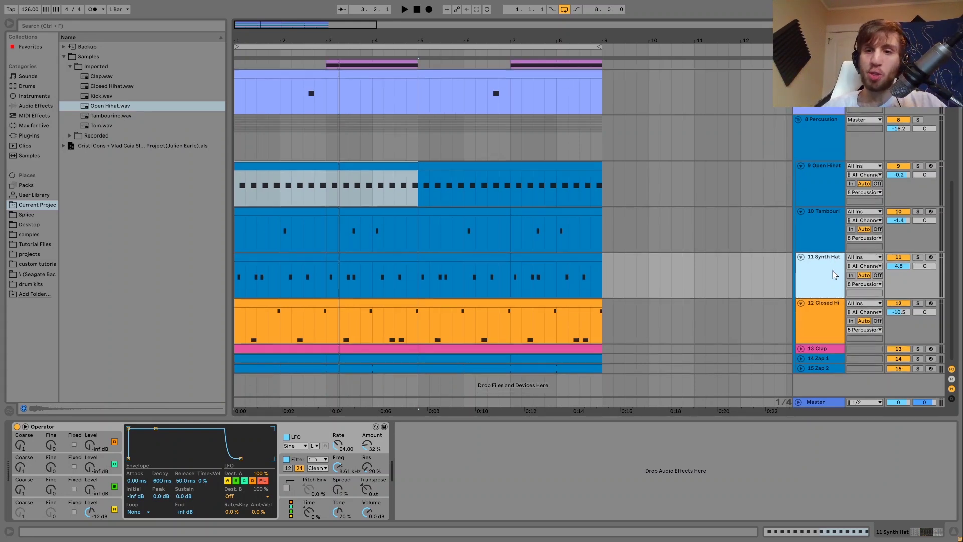
key(space)
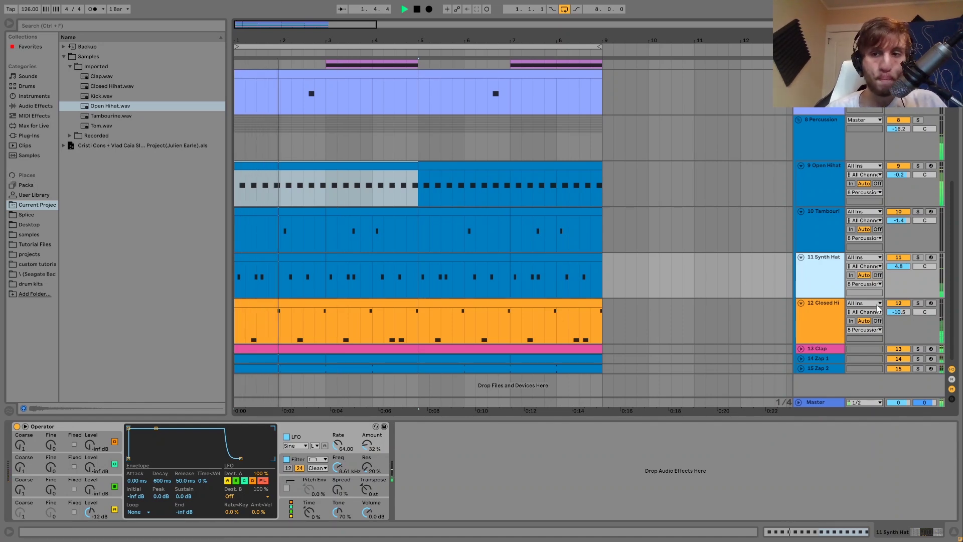
click(818, 348)
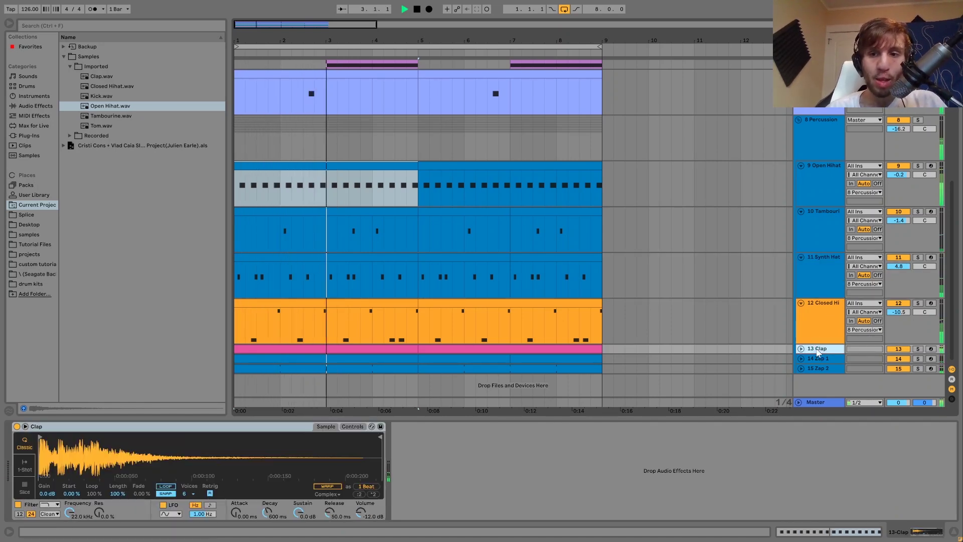
double_click(818, 350)
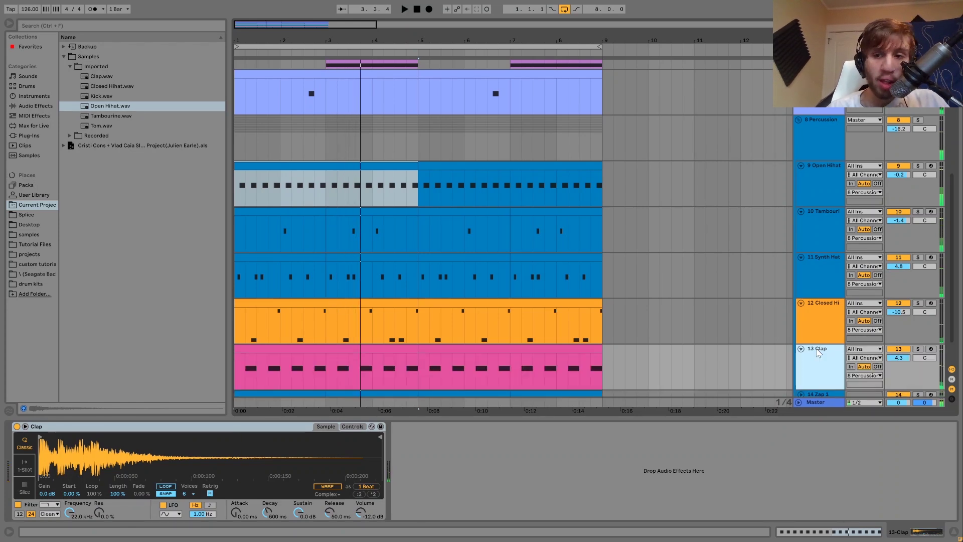
Solo the Clap track and play its pattern on its own.
scroll(818, 352, down, 1)
click(918, 313)
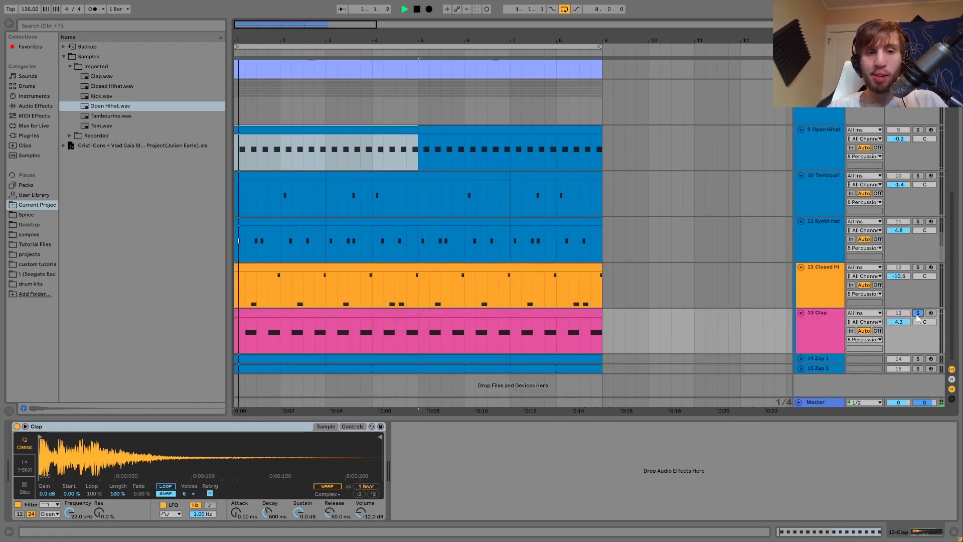
click(819, 327)
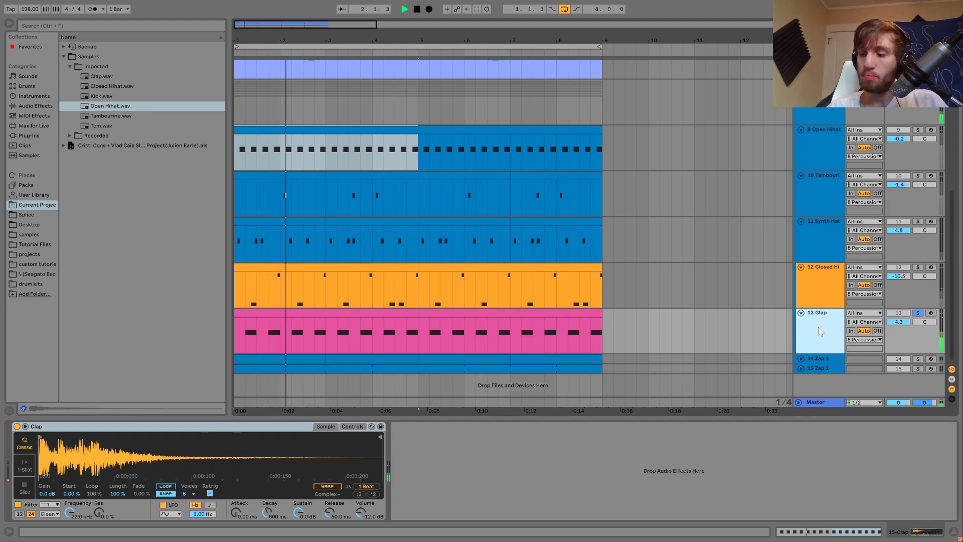
key(space)
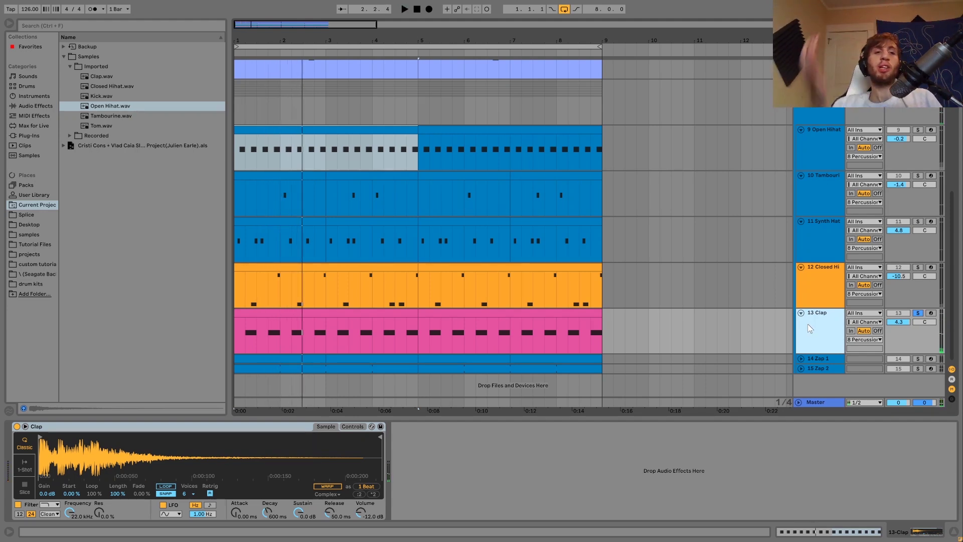
Clear the Clap solo and play the full mix with the Clap track selected.
click(919, 313)
key(space)
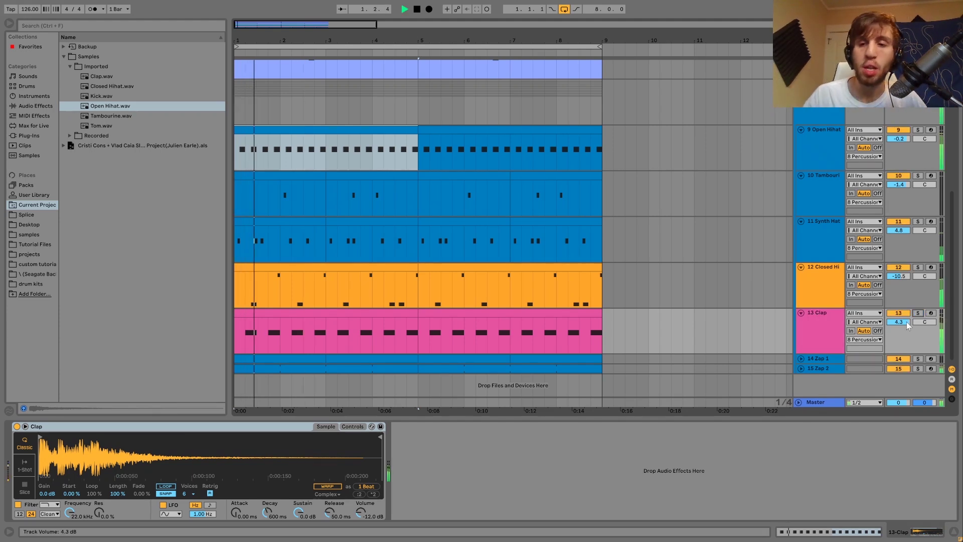
click(825, 329)
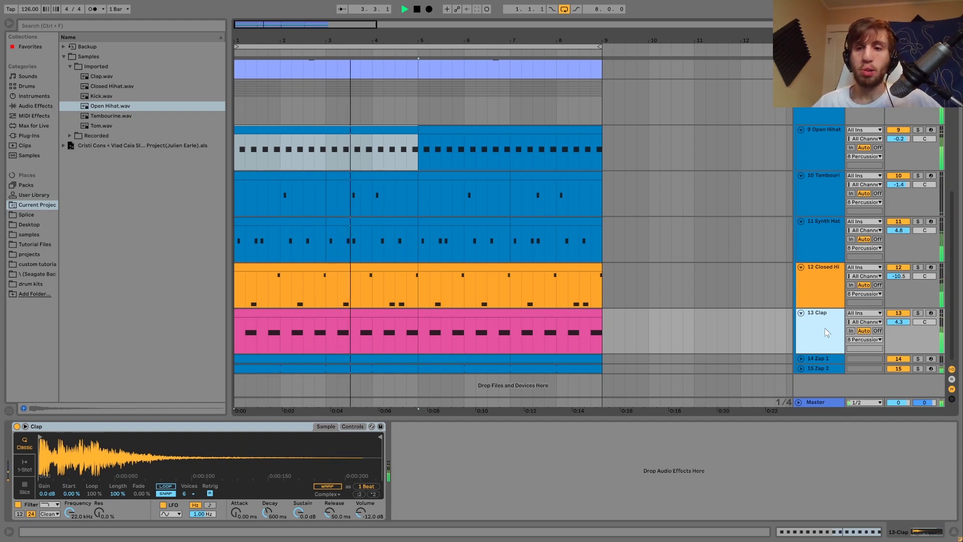
key(space)
Solo and unfold the Zap 1 and Zap 2 tracks and play their patterns together.
click(918, 358)
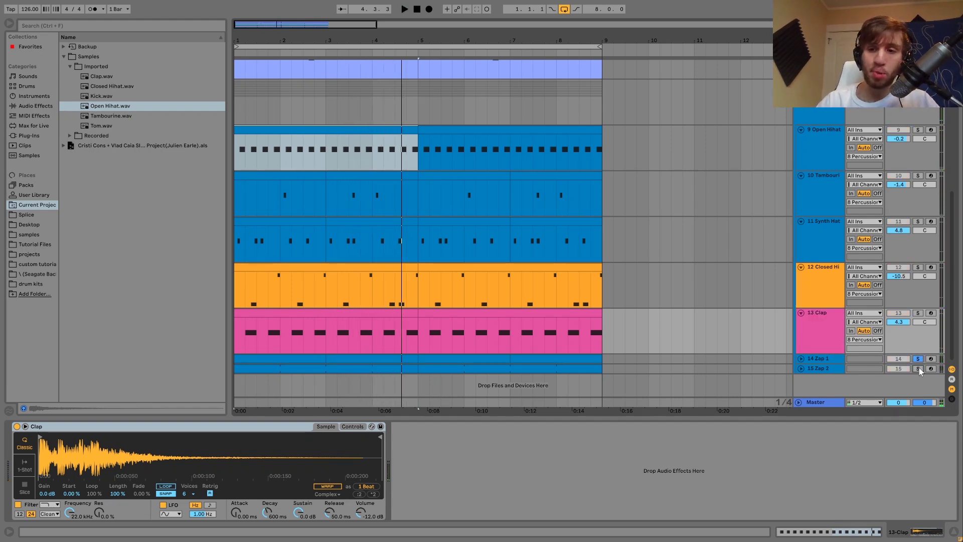
click(802, 365)
key(space)
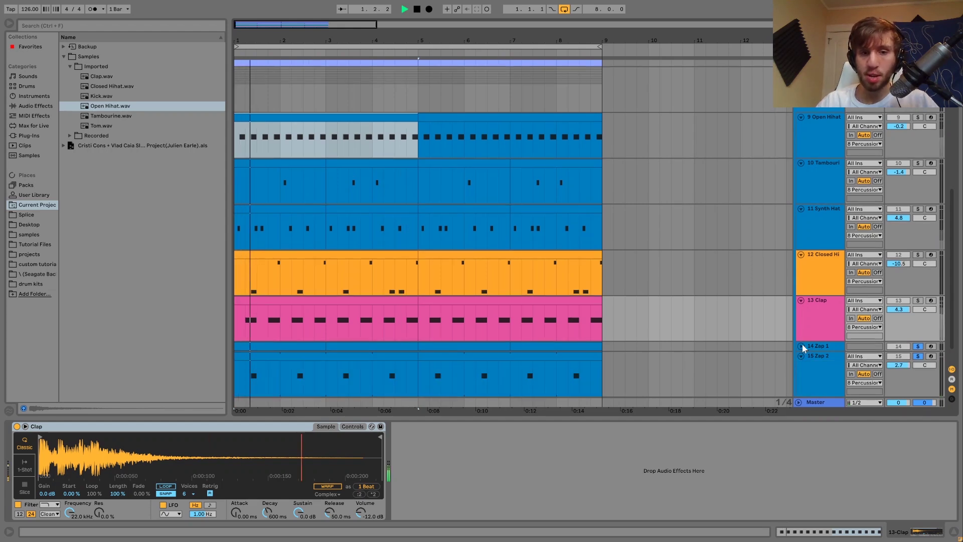
scroll(802, 347, down, 3)
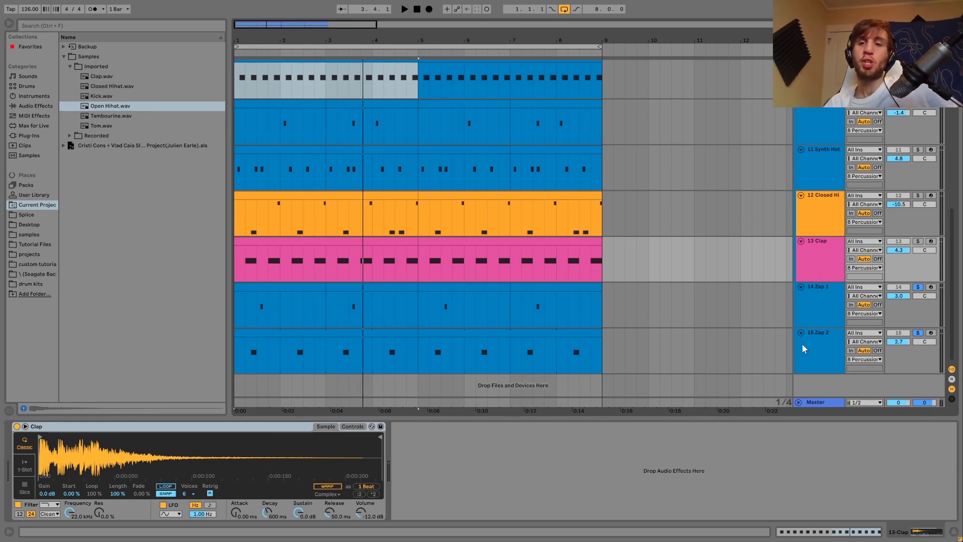
Leave only Zap 1 soloed, arm it and audition its sound with live notes in the C2 to D3 range.
click(819, 322)
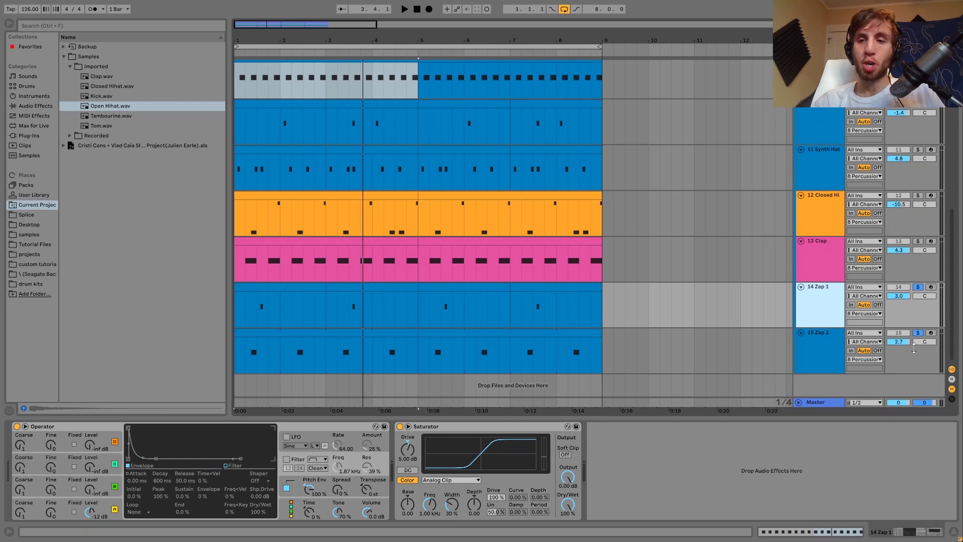
click(918, 334)
click(842, 312)
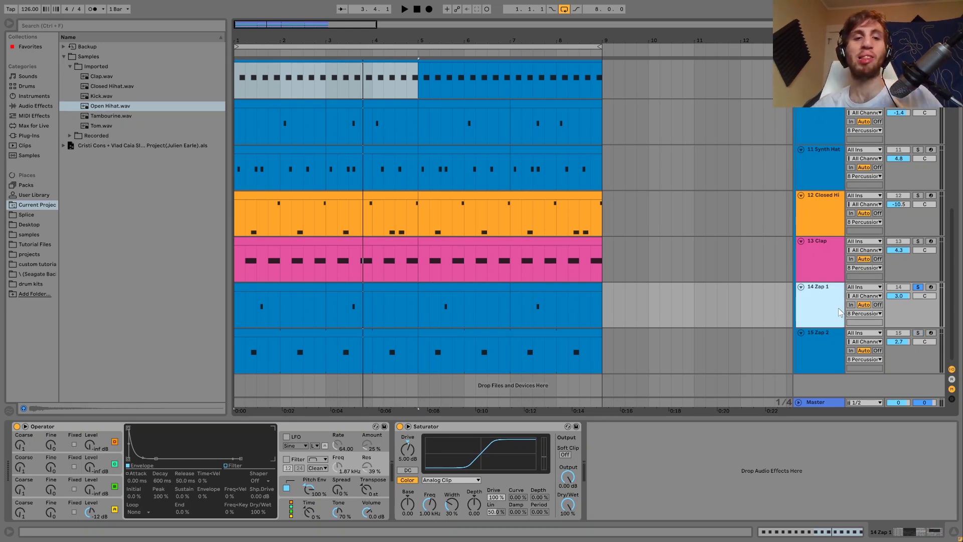
click(932, 287)
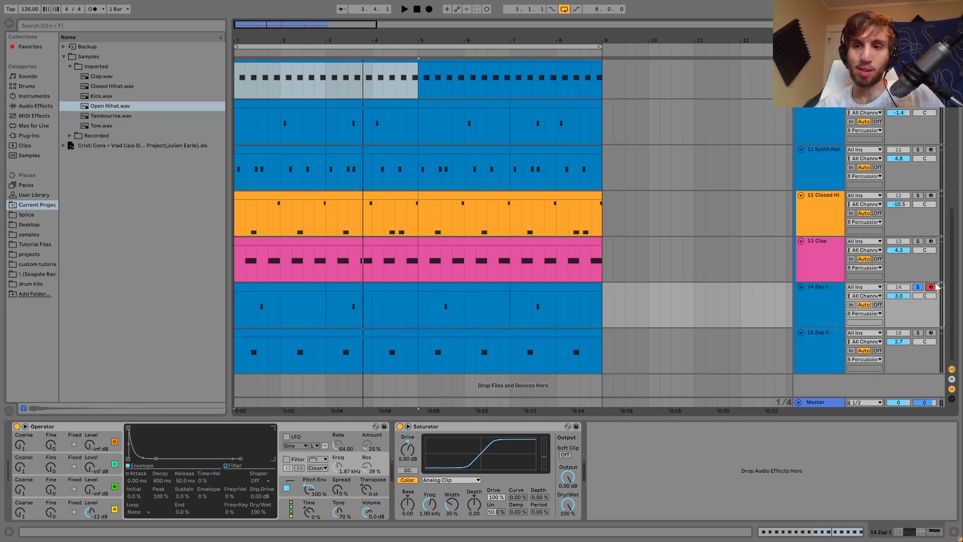
key(a)
key(z)
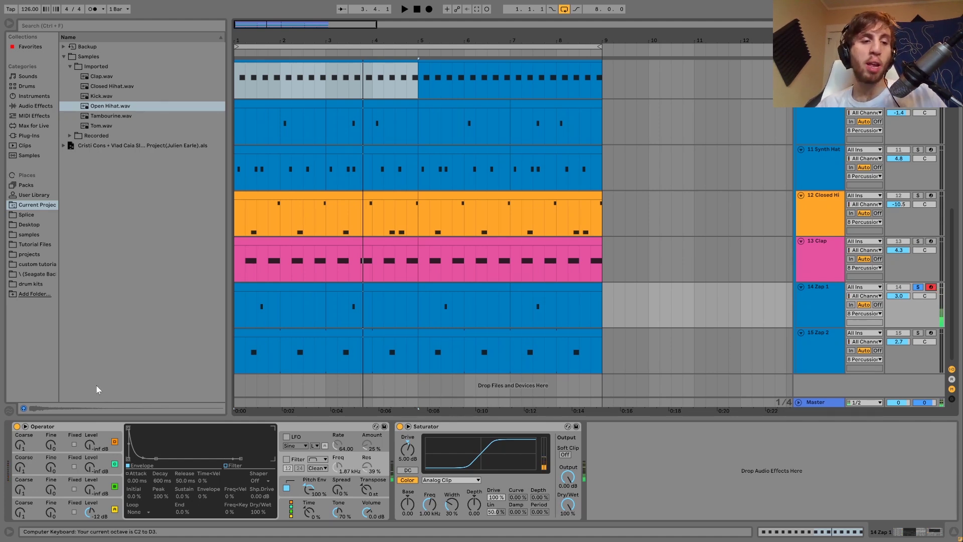
Examine oscillator A and the pitch envelope in Zap 1's Operator, comparing oscillator A's sustain at 0.0 dB and at -inf dB.
click(106, 507)
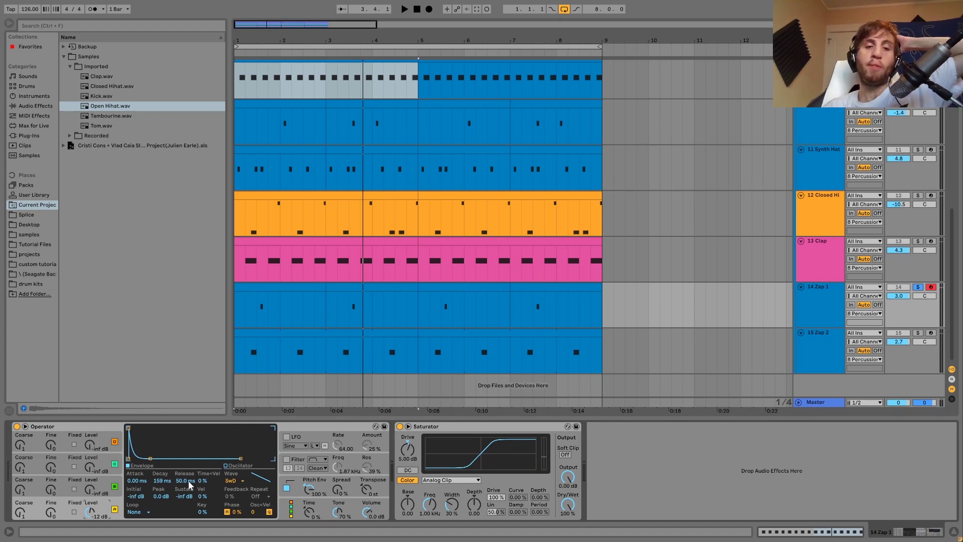
click(286, 488)
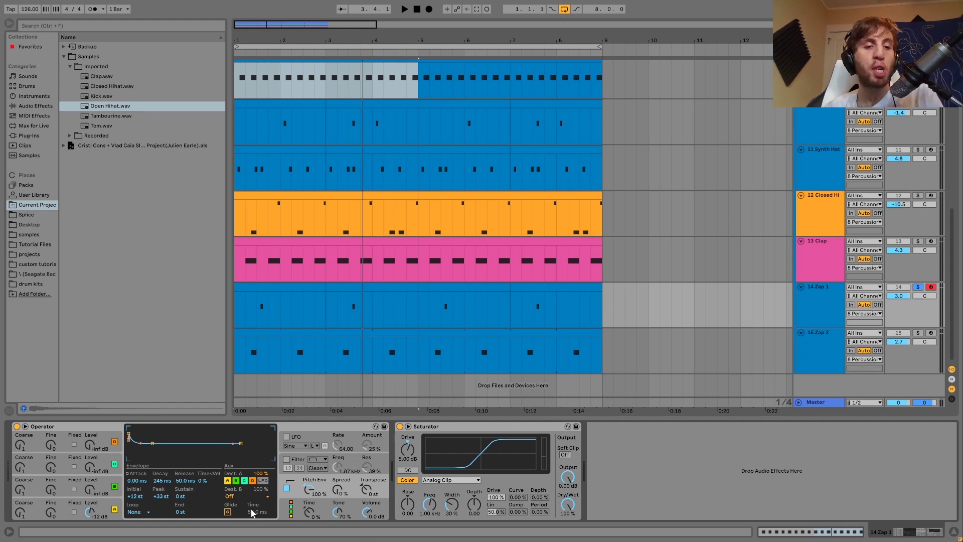
click(108, 509)
drag(192, 500, 192, 476)
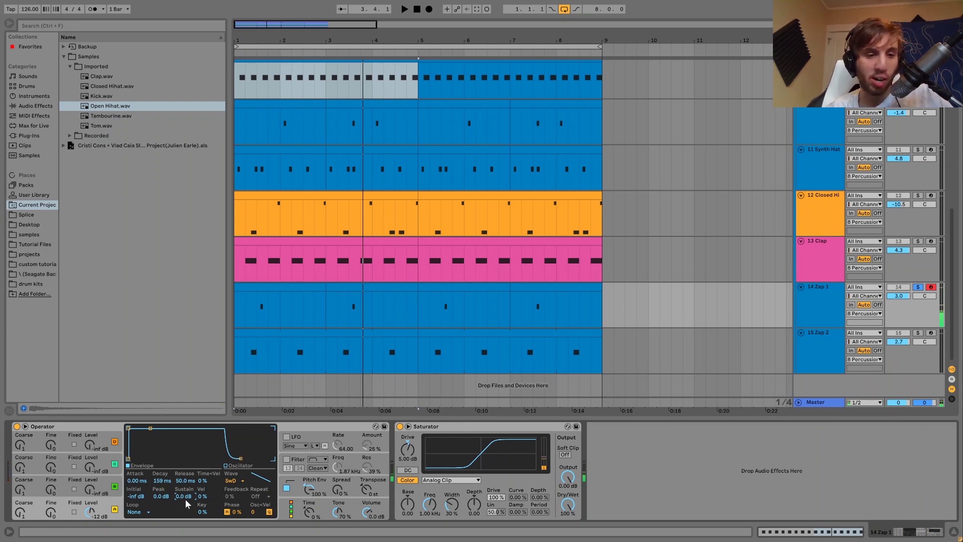
drag(185, 499, 185, 522)
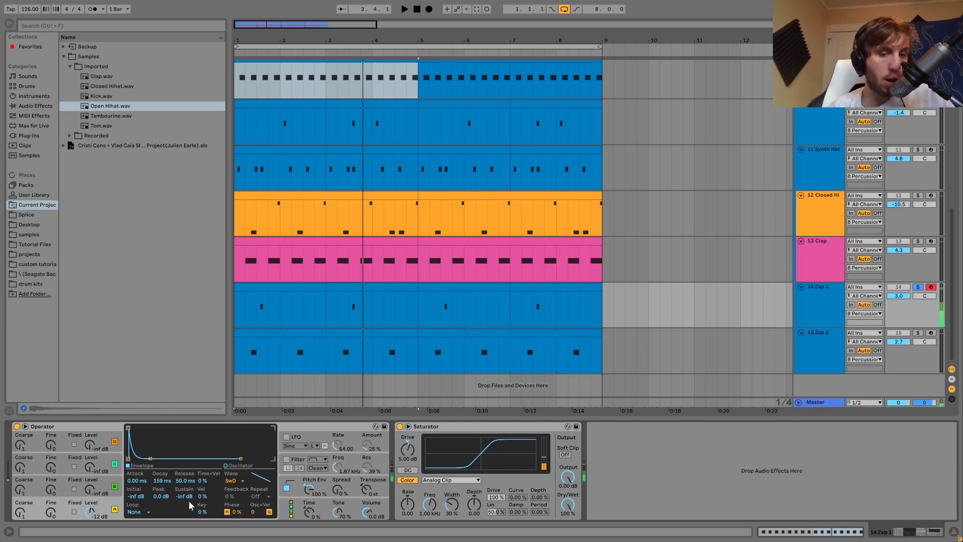
Select, solo and arm Zap 2, and audition it with live notes and its programmed pattern.
click(829, 345)
click(918, 333)
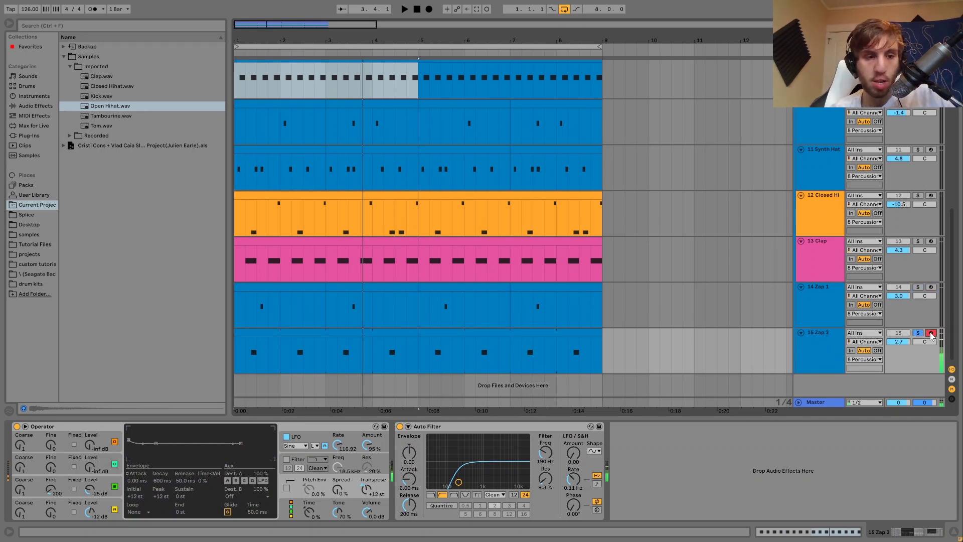
key(z)
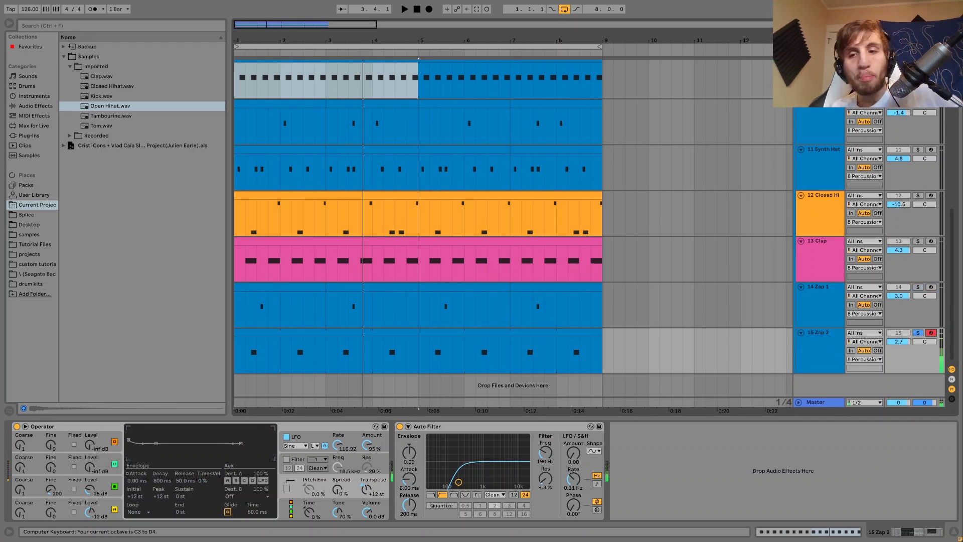
key(space)
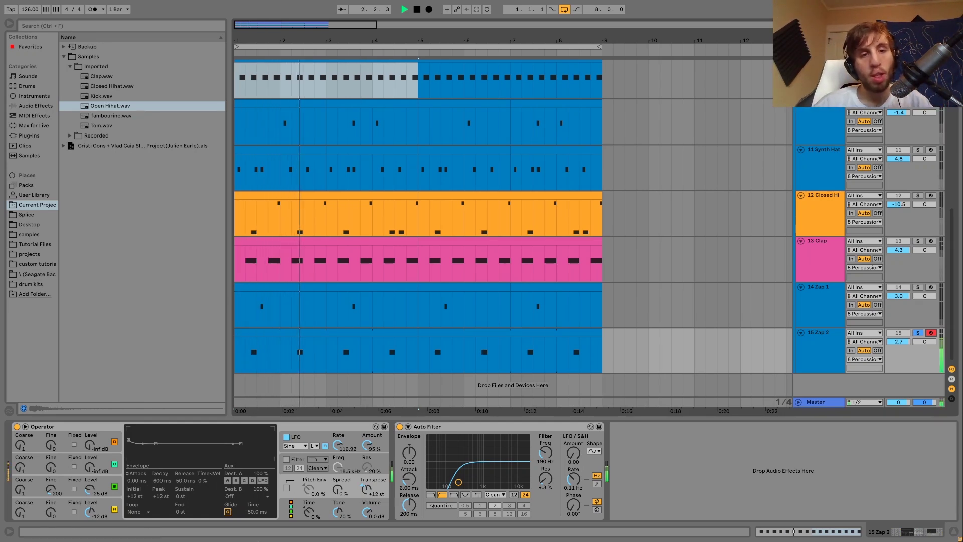
key(space)
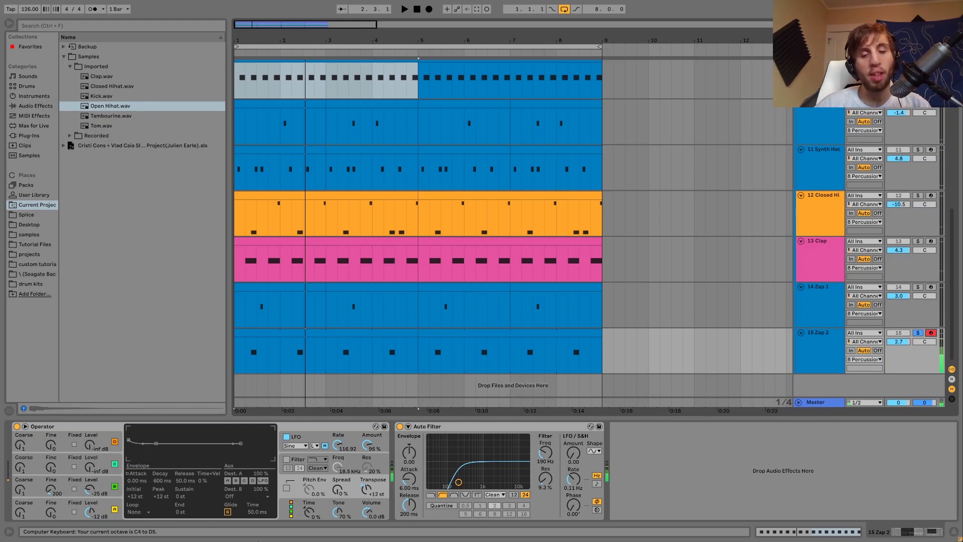
Examine the envelopes, waves and tuning of oscillators A and B in Zap 2's Operator.
click(110, 509)
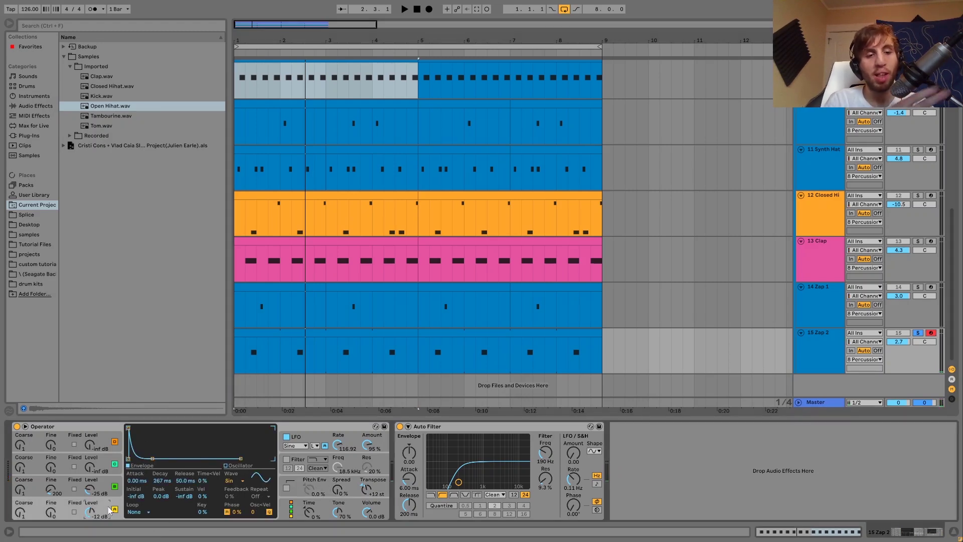
click(106, 479)
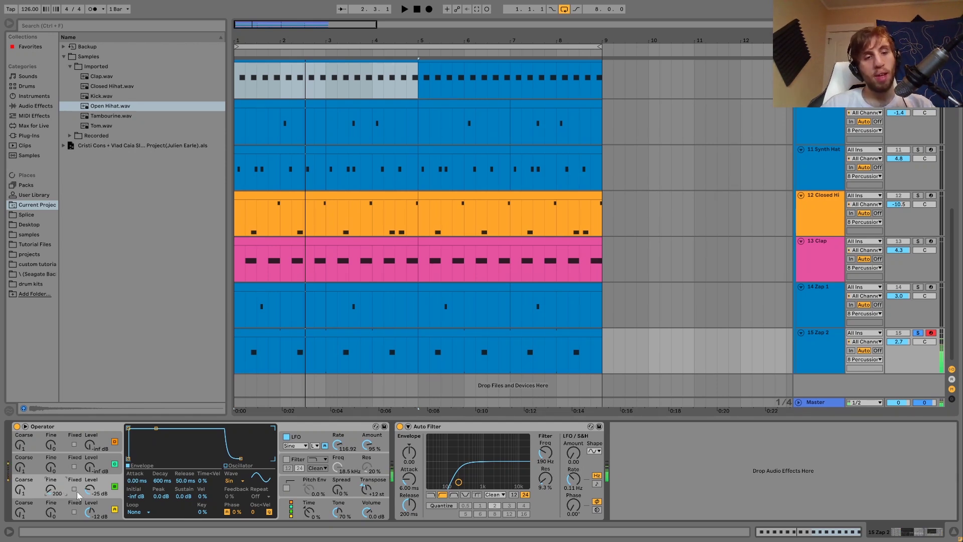
click(108, 504)
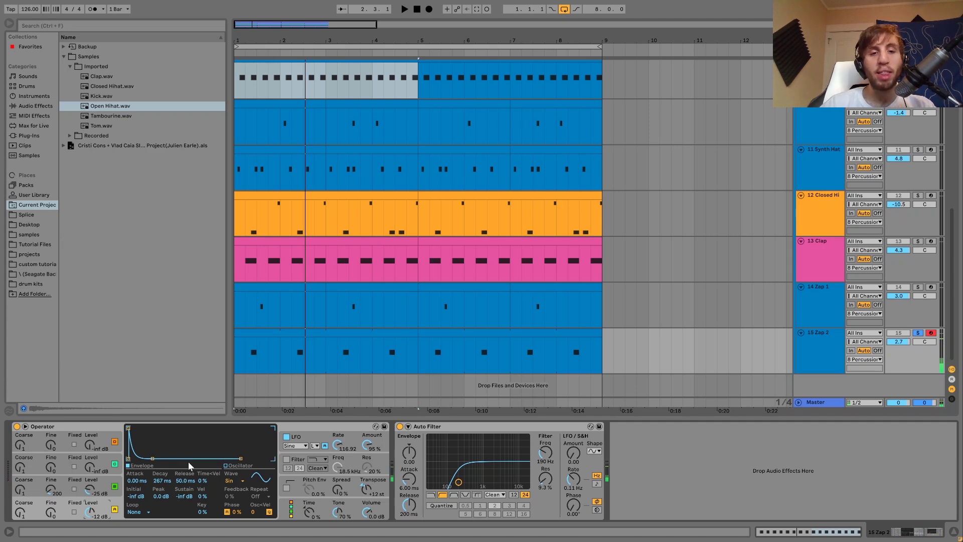
Examine the LFO in Zap 2's Operator, compare the sound with it off and on, and play the soloed pattern.
click(304, 441)
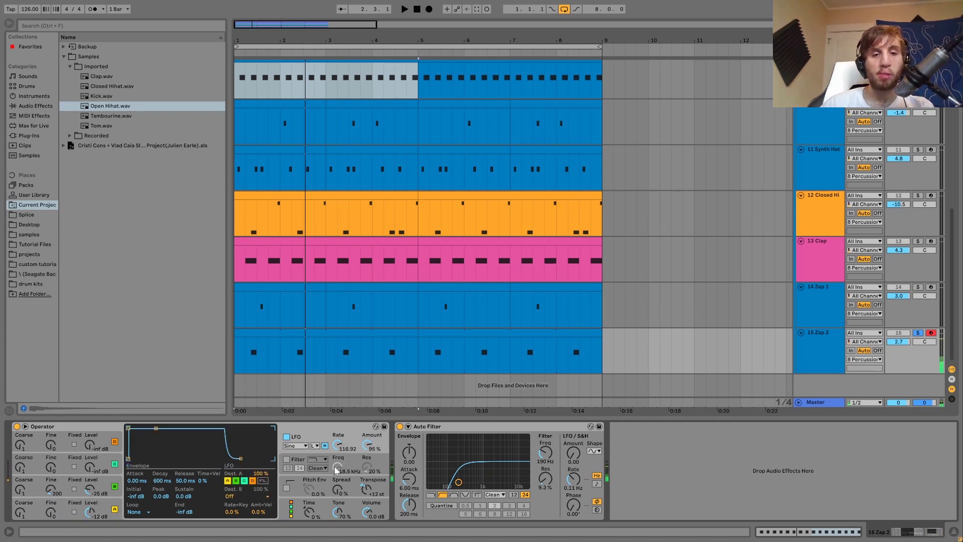
click(286, 437)
click(286, 437)
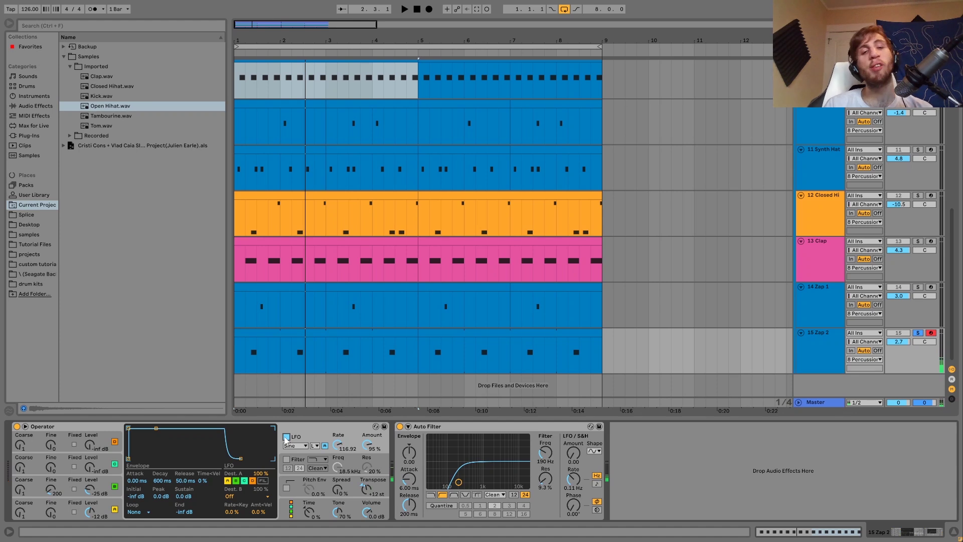
key(space)
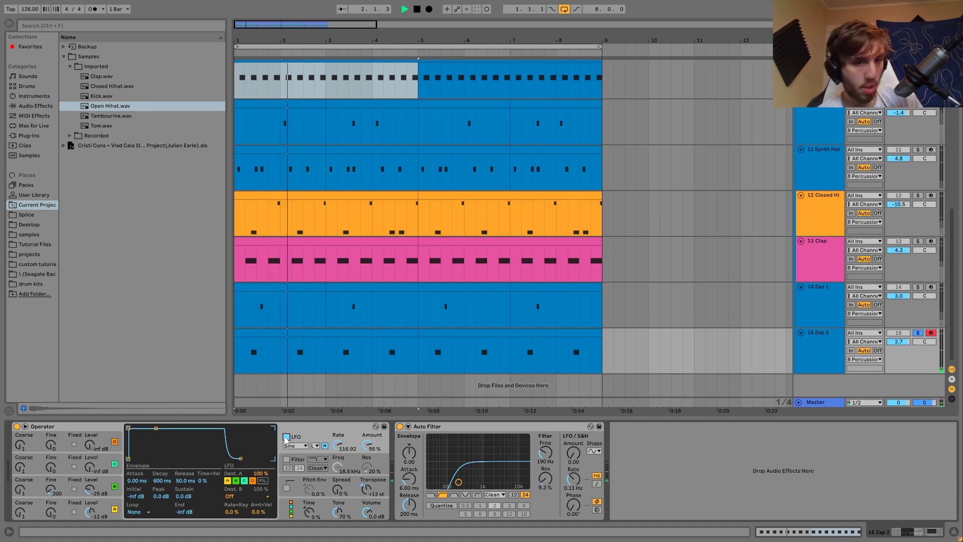
key(space)
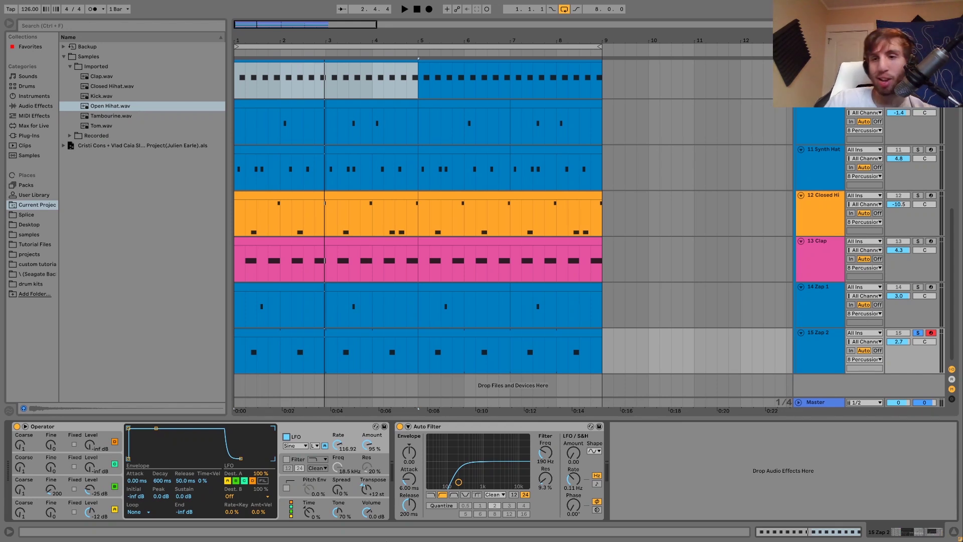
Arm and solo Zap 1 and Zap 2 in turn, comparing their sounds with live notes in different octaves.
click(931, 287)
key(x)
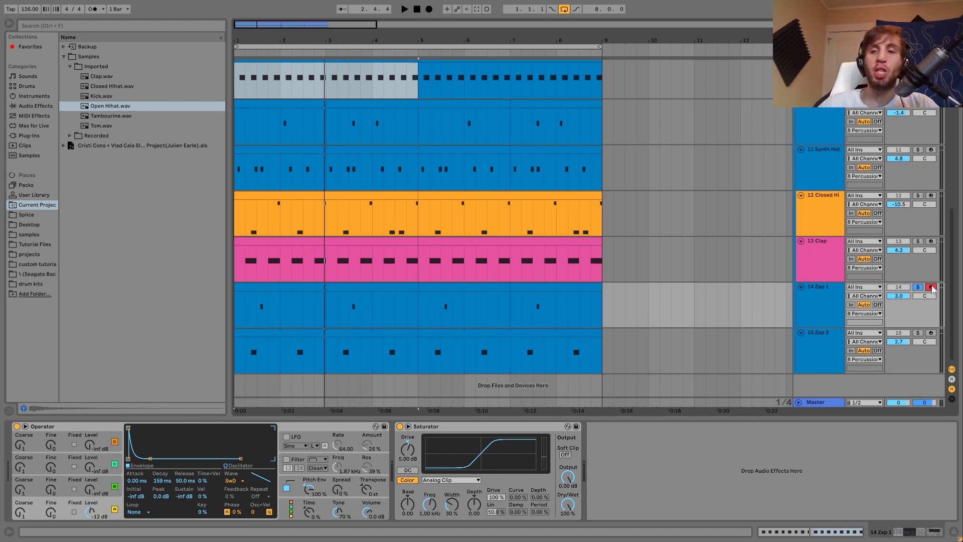
click(930, 333)
click(918, 333)
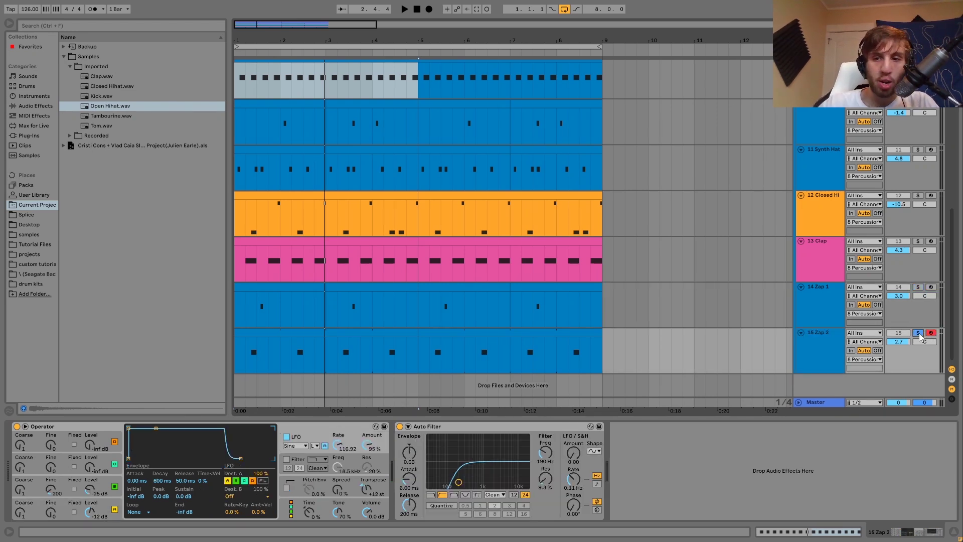
key(x)
key(z)
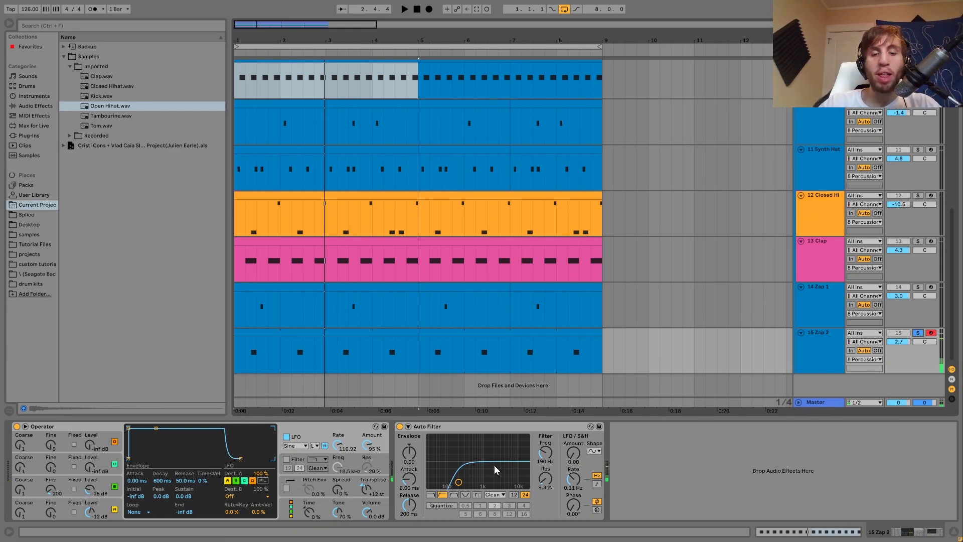
Select the Percussion group track to show its effects, and solo the whole group.
scroll(534, 324, up, 6)
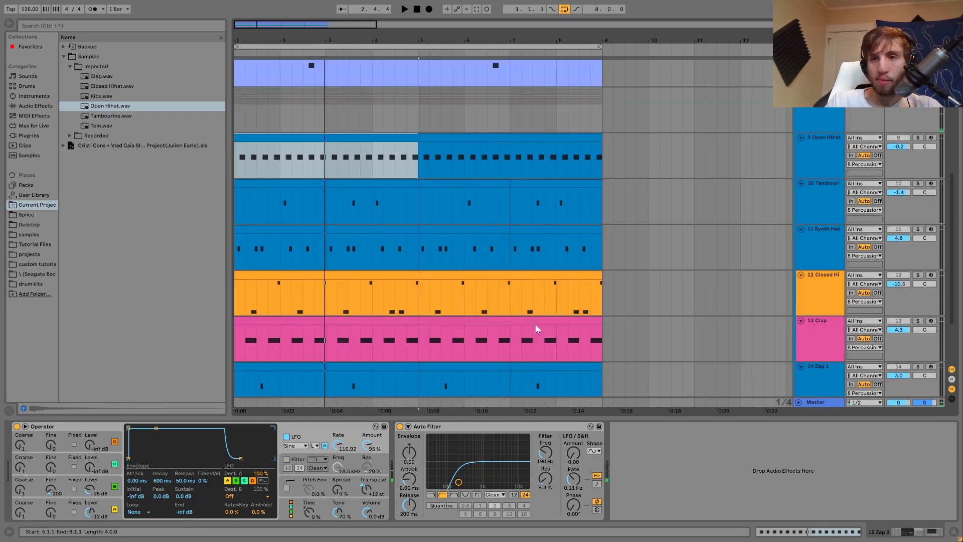
click(808, 167)
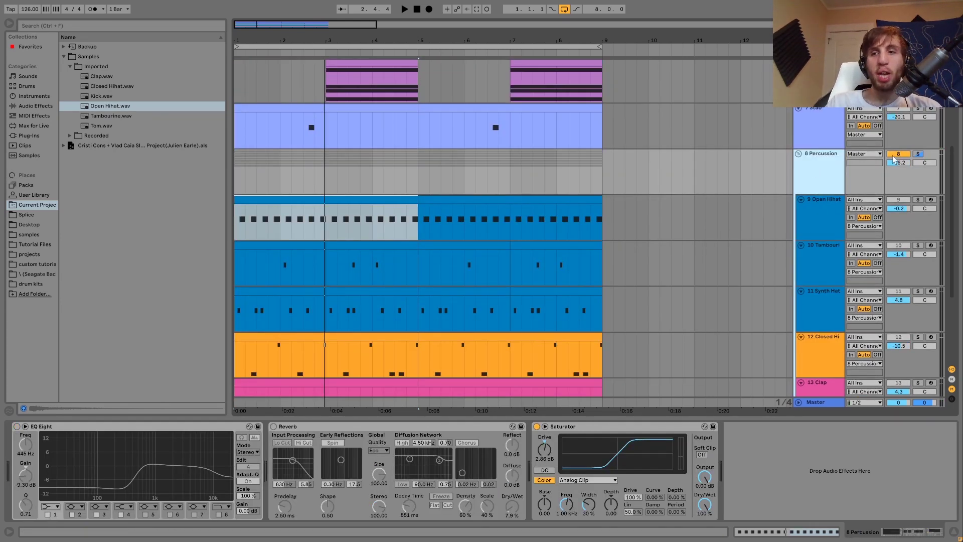
click(918, 153)
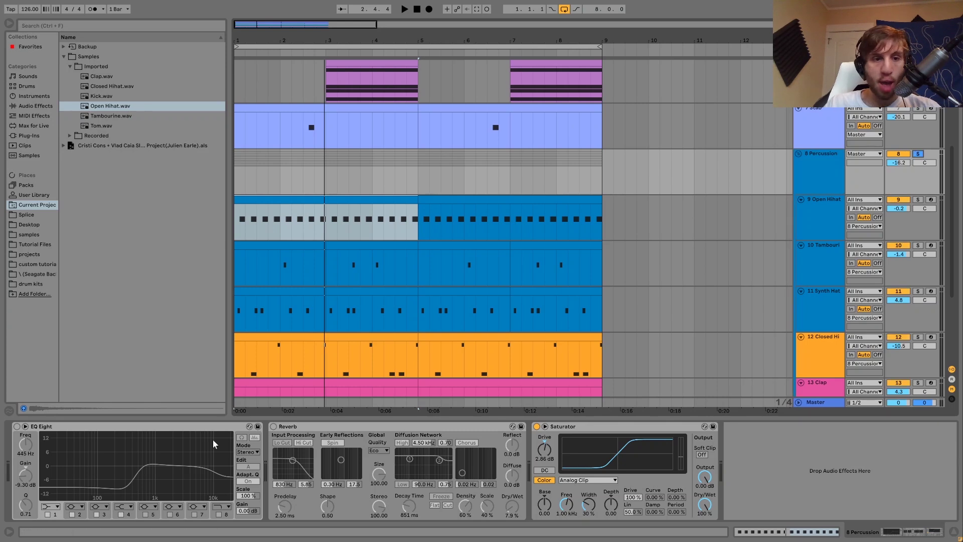
Delete the EQ Eight and the Reverb from the Percussion group's effect chain, leaving the Saturator.
click(204, 430)
key(Delete)
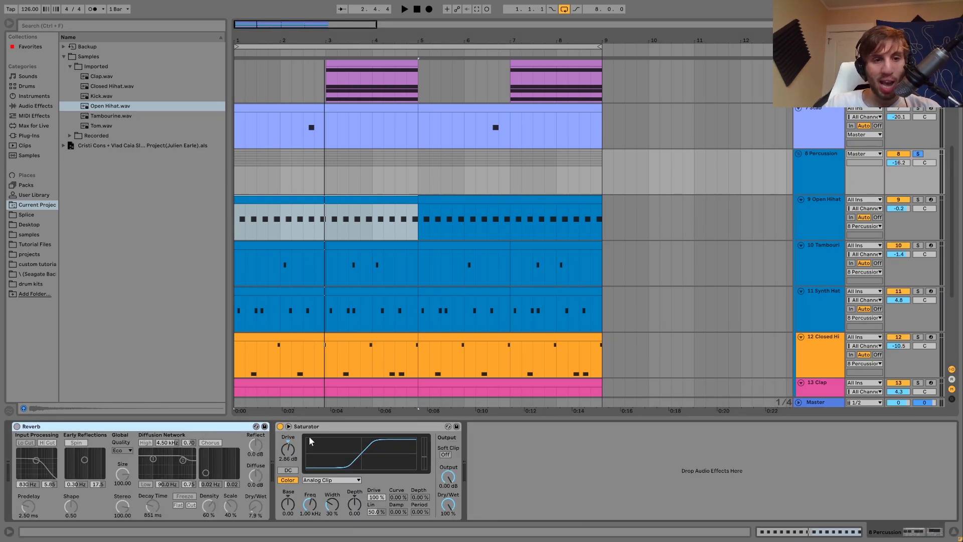
key(Delete)
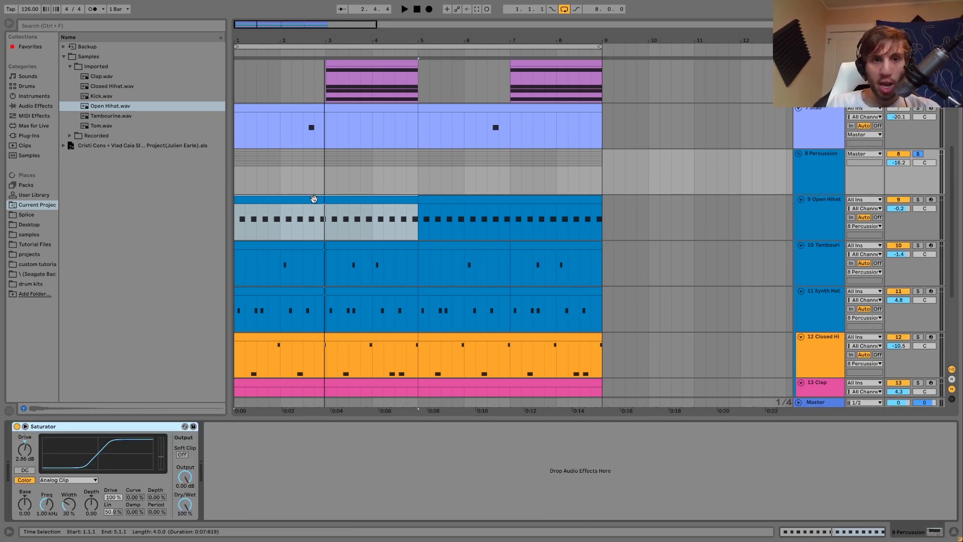
Play the soloed Percussion group from bar 1 and compare its sound with the Saturator off and on.
click(239, 170)
key(space)
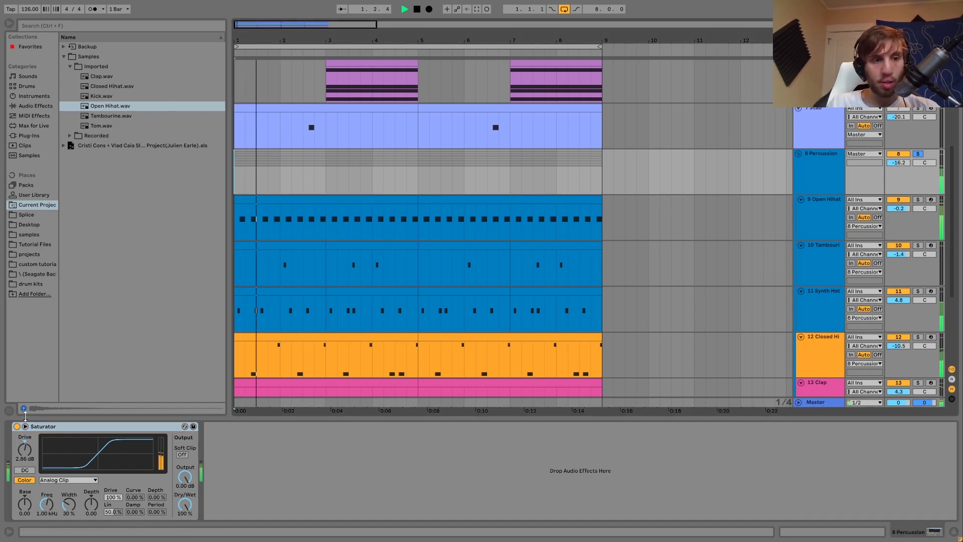
click(17, 426)
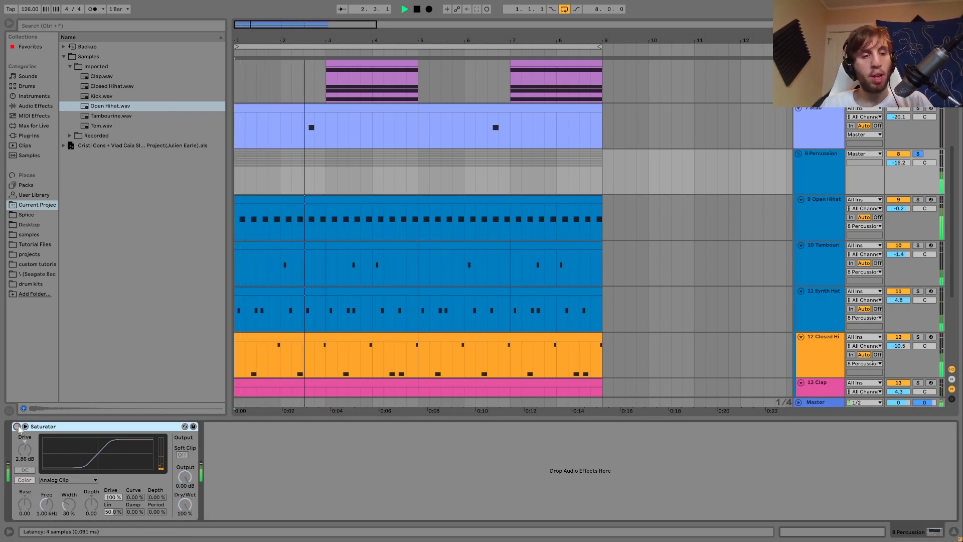
click(17, 426)
key(space)
Audition the Low End and Percussion groups soloed in turn, showing the Saturator on each group.
scroll(552, 206, up, 3)
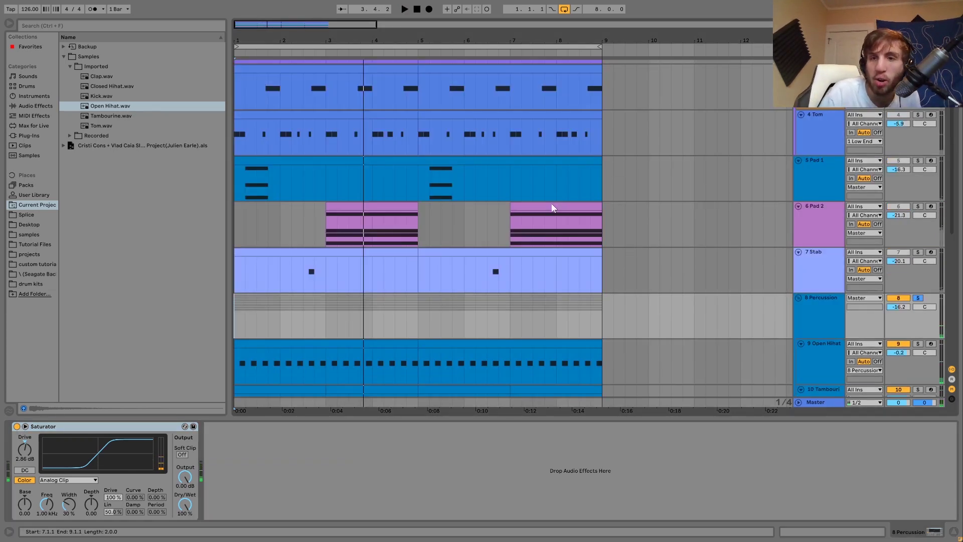
scroll(552, 208, up, 2)
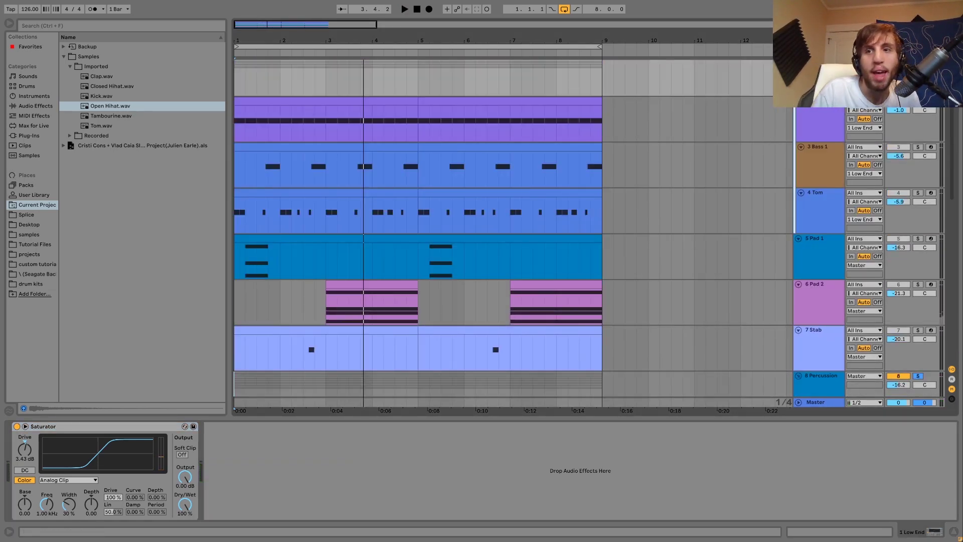
key(space)
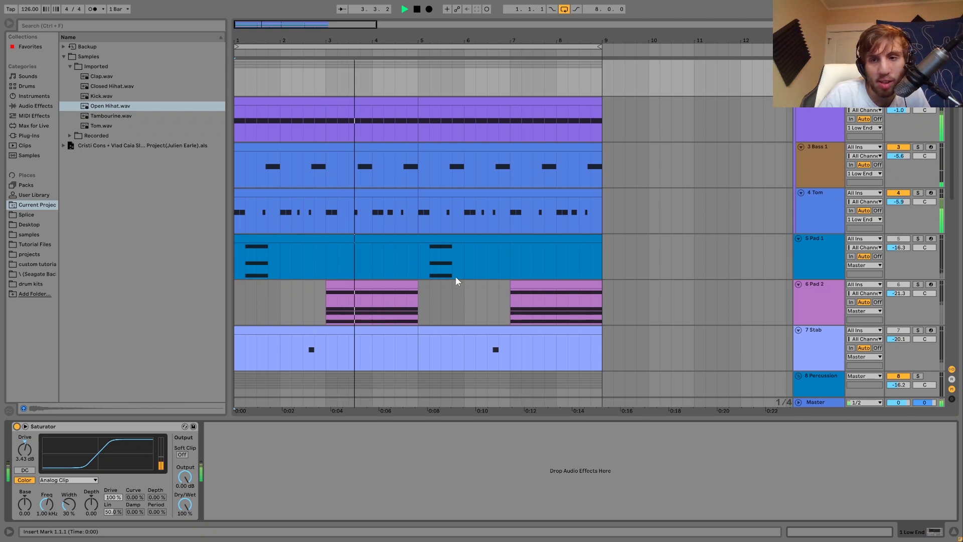
scroll(457, 281, down, 3)
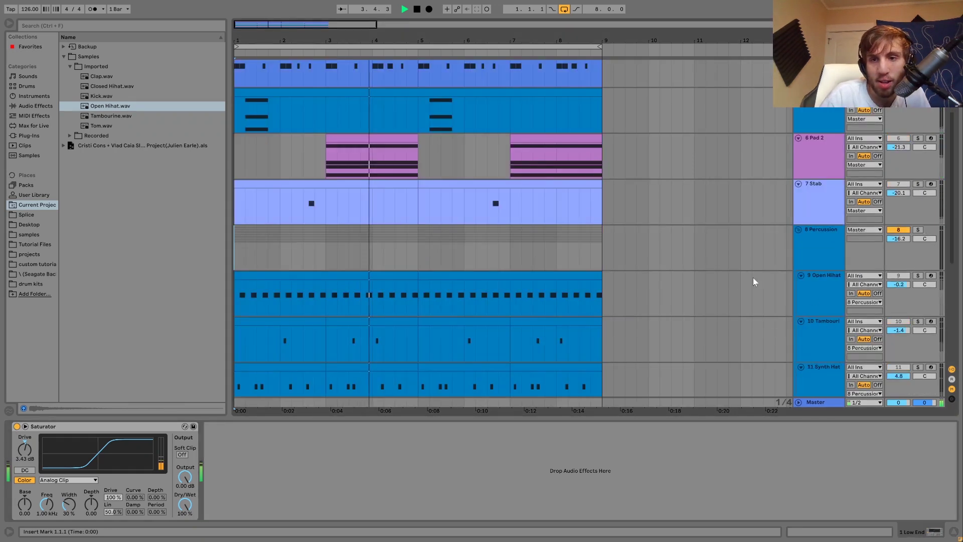
click(831, 246)
key(space)
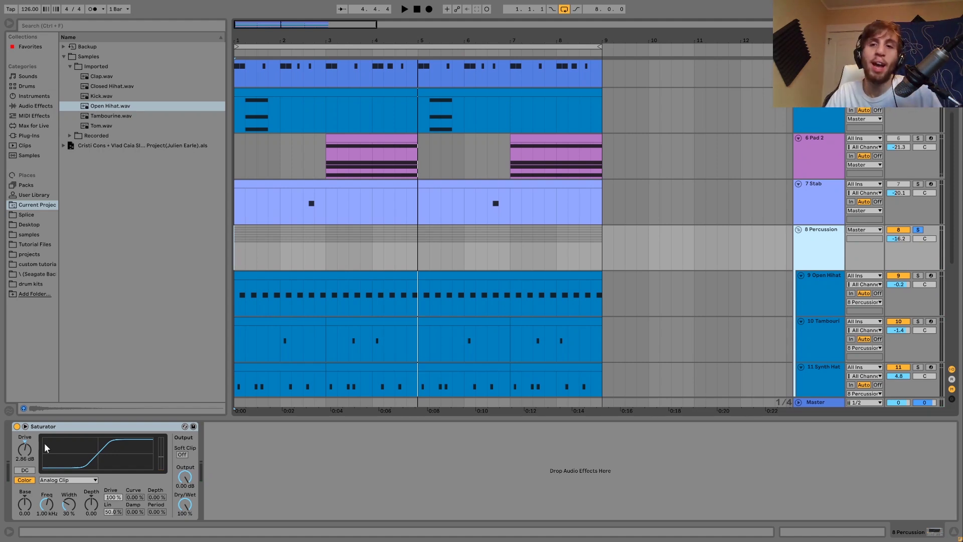
Unsolo the Percussion group, play the full loop from the start and collapse the group's tracks.
click(918, 230)
key(space)
click(798, 230)
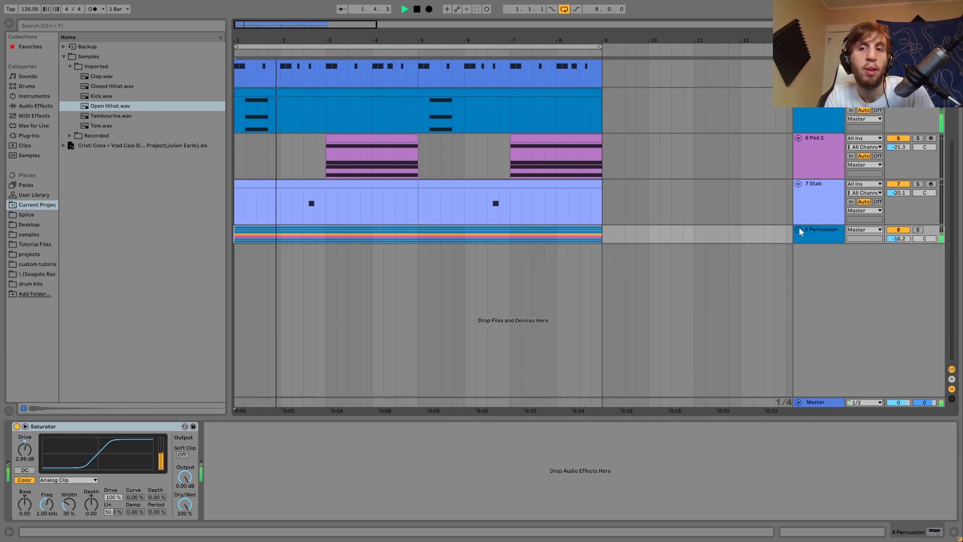